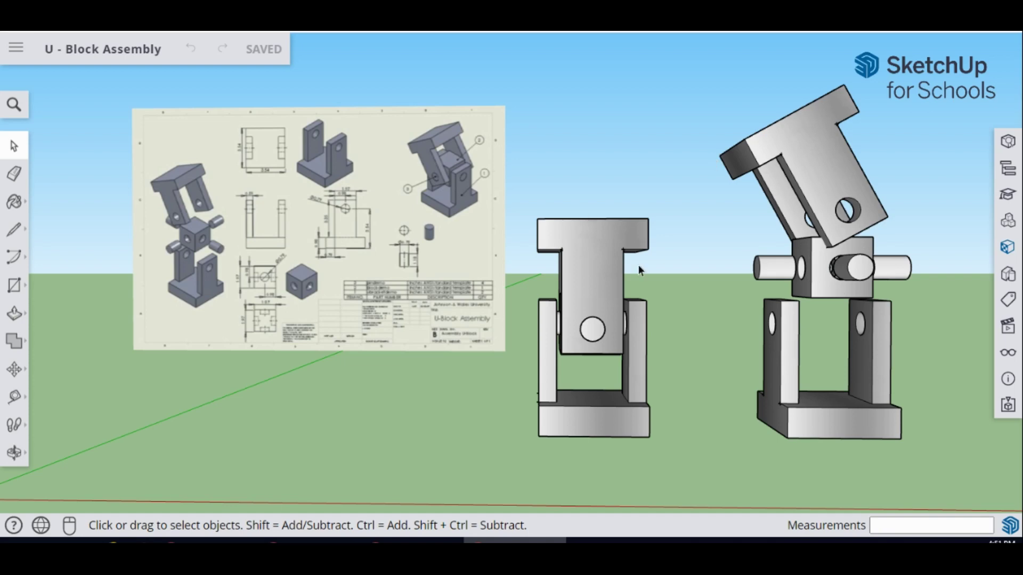
- Examine the finished U-Block assembly from several angles and bring its reference drawing fully into view
mouse_move(638, 264)
middle_mouse_down()
mouse_move(498, 293)
mouse_move(585, 263)
middle_mouse_up()
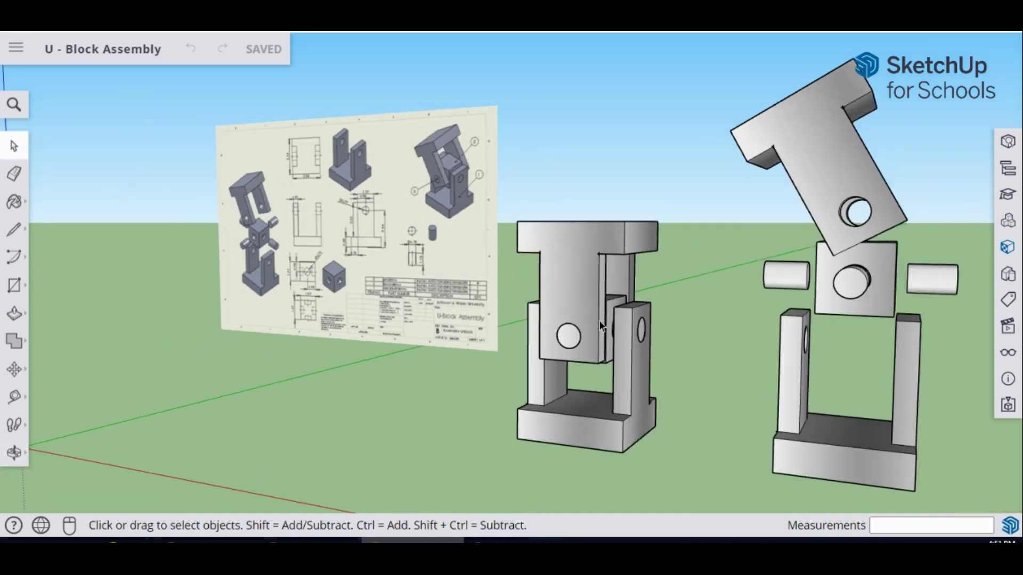
middle_click_drag(601, 326, 694, 336)
scroll(347, 287, "up", 4)
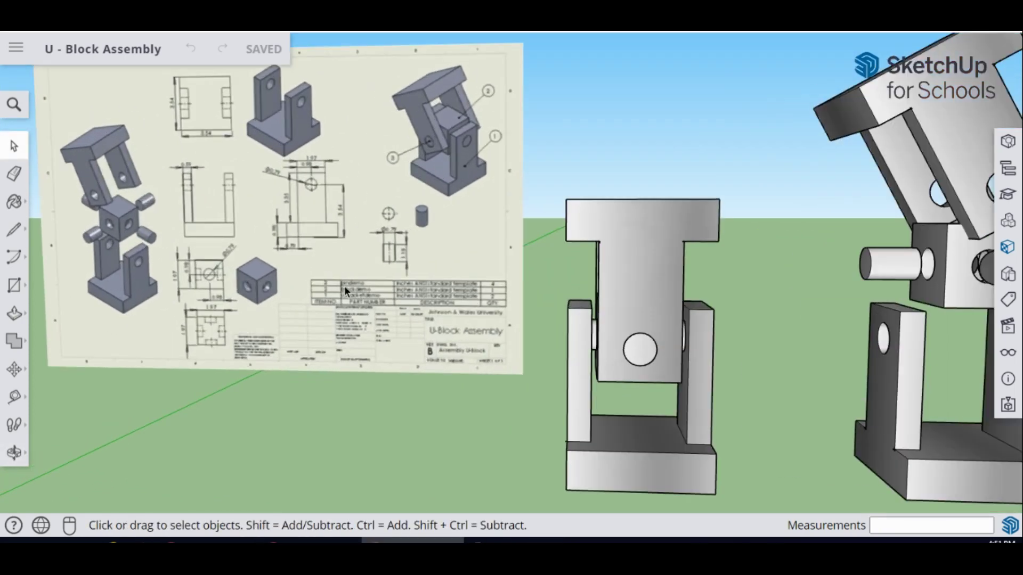
middle_click_drag(344, 286, 331, 256)
left_click(14, 453)
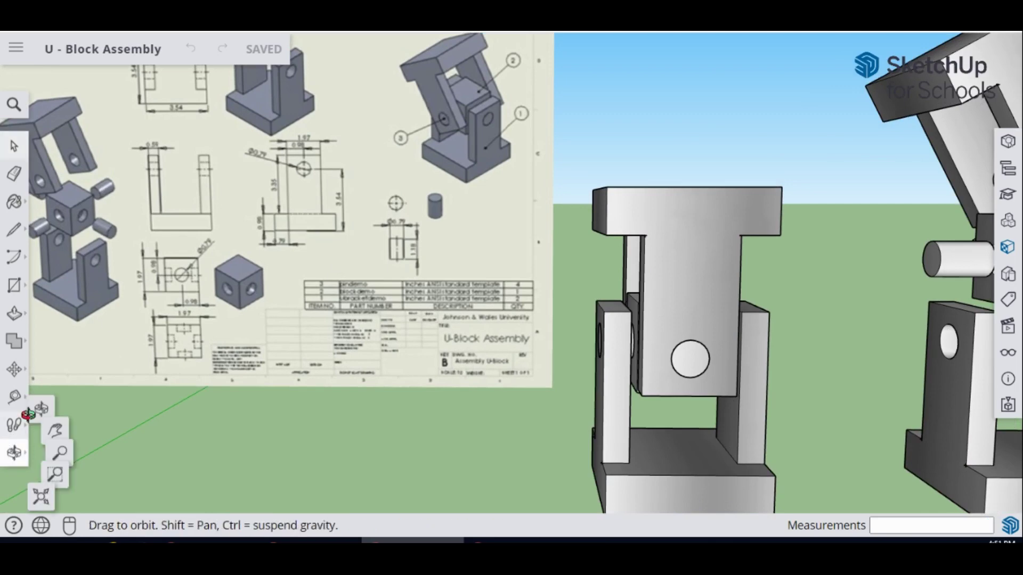
left_click(55, 430)
left_click_drag(263, 143, 353, 229)
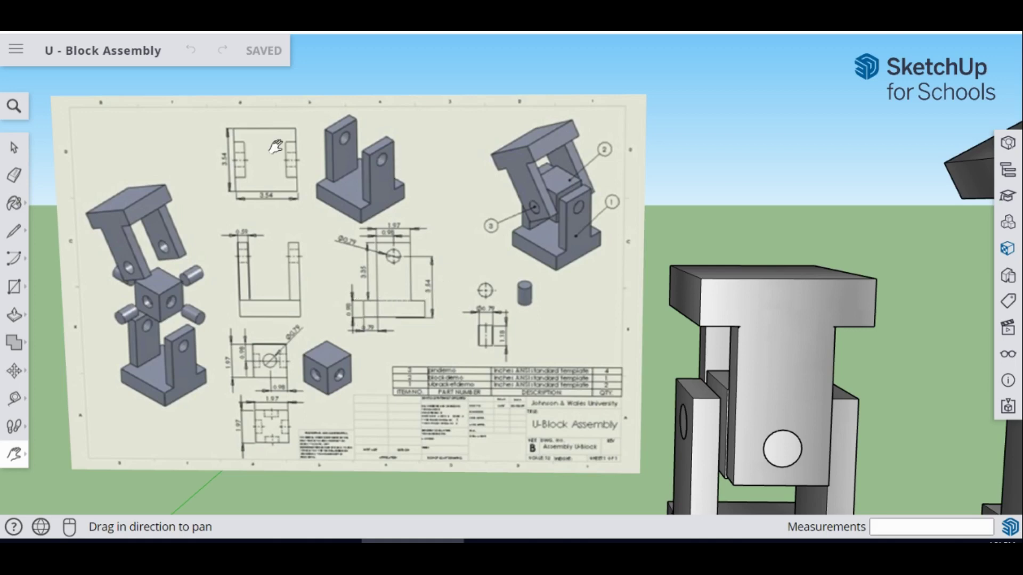
- Start a new model from the home page and delete the default person figure
left_click(15, 54)
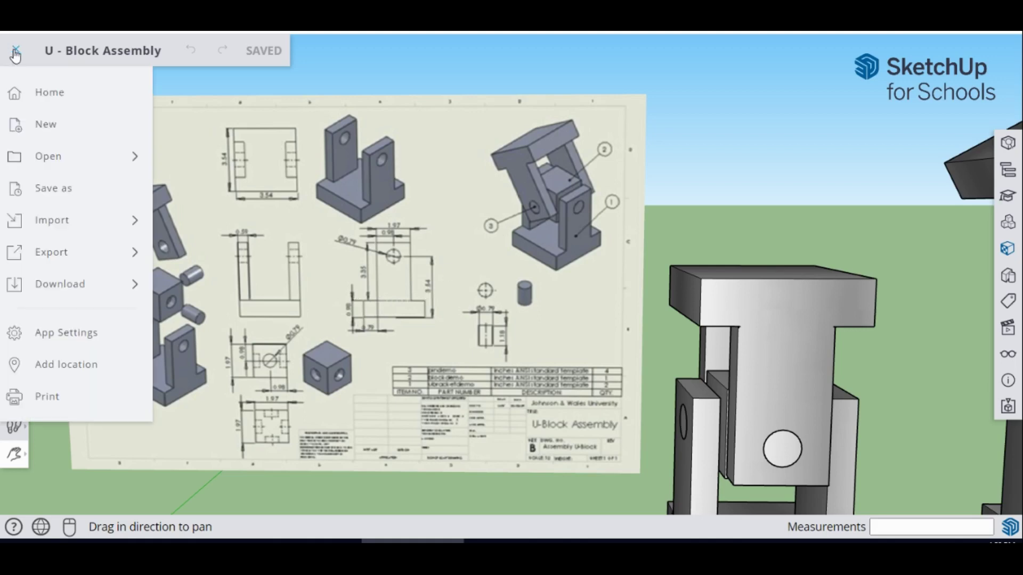
left_click(29, 92)
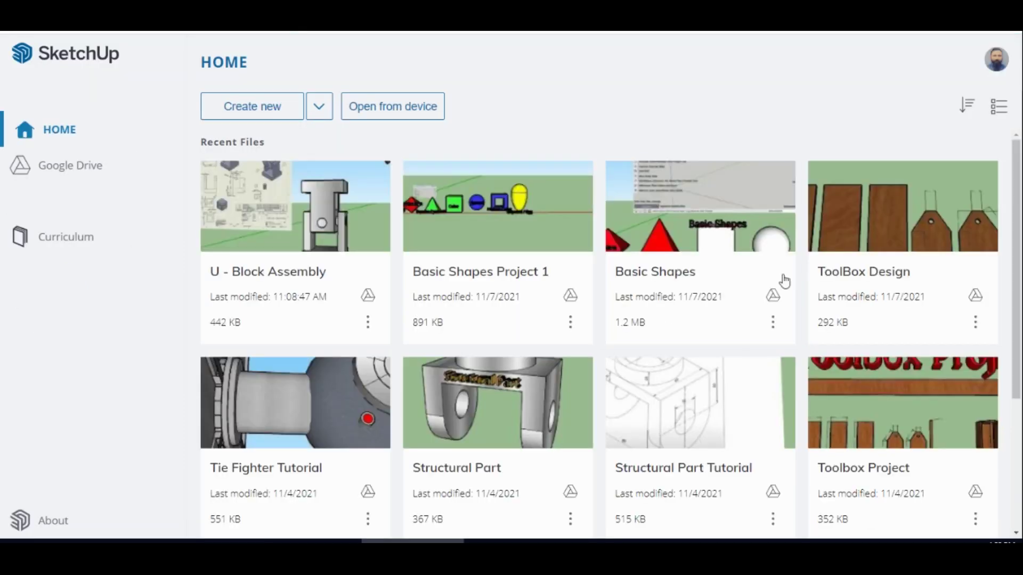
left_click(320, 109)
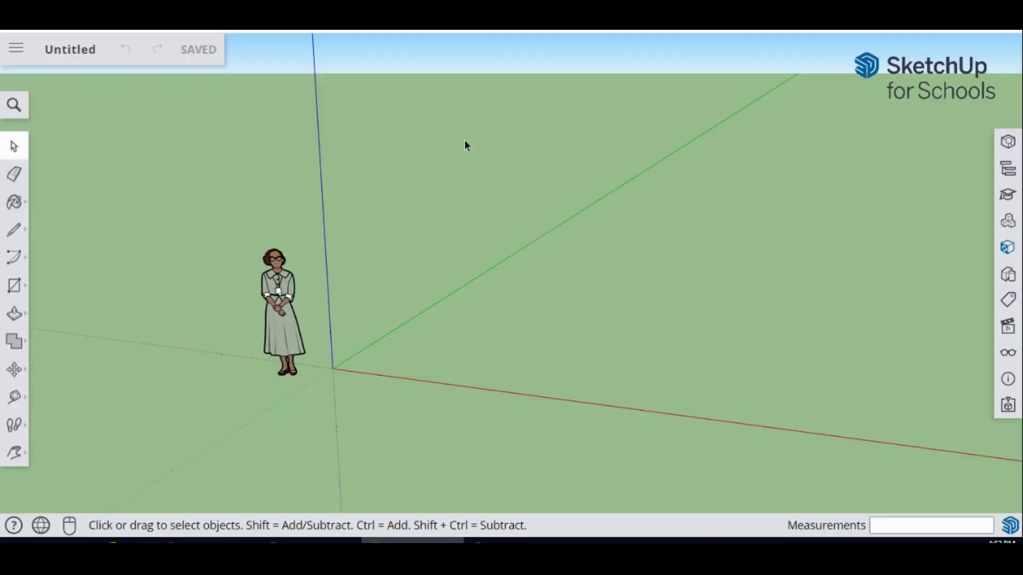
left_click(286, 297)
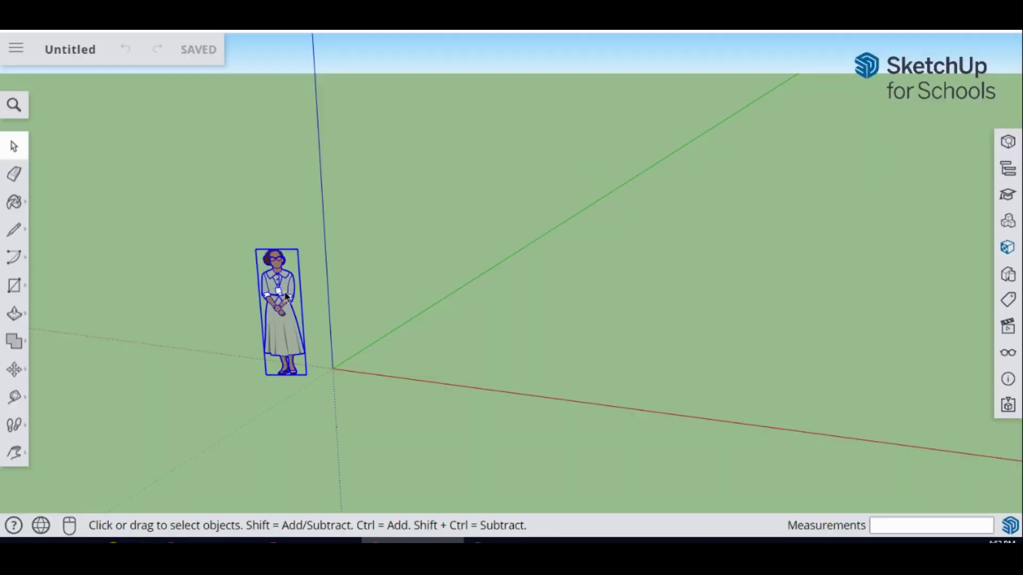
key("Delete")
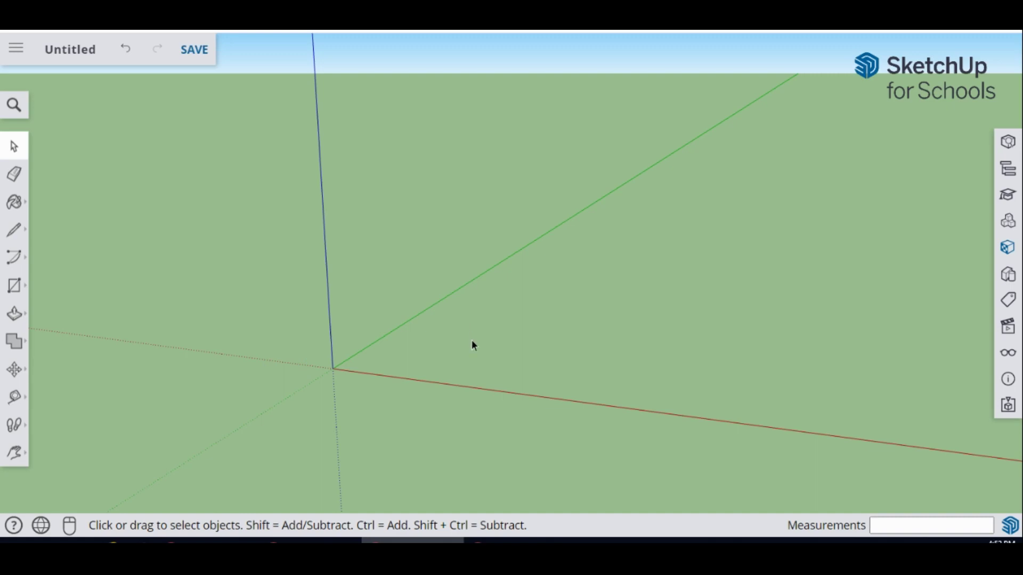
middle_click_drag(473, 345, 322, 346)
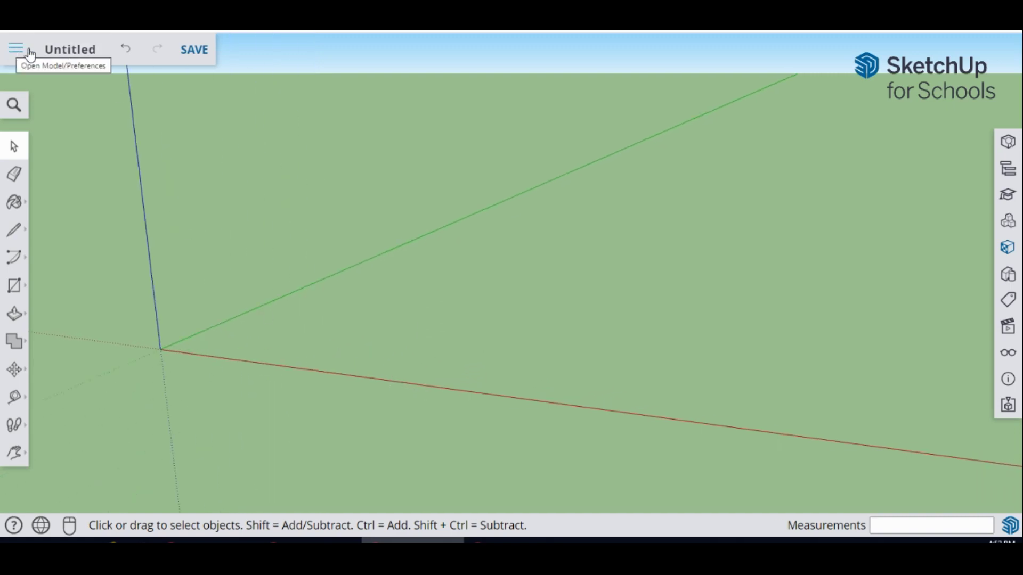
- Save the model as "U BLock Assembly Project" in the Sketchup designs folder of My Drive
left_click(66, 50)
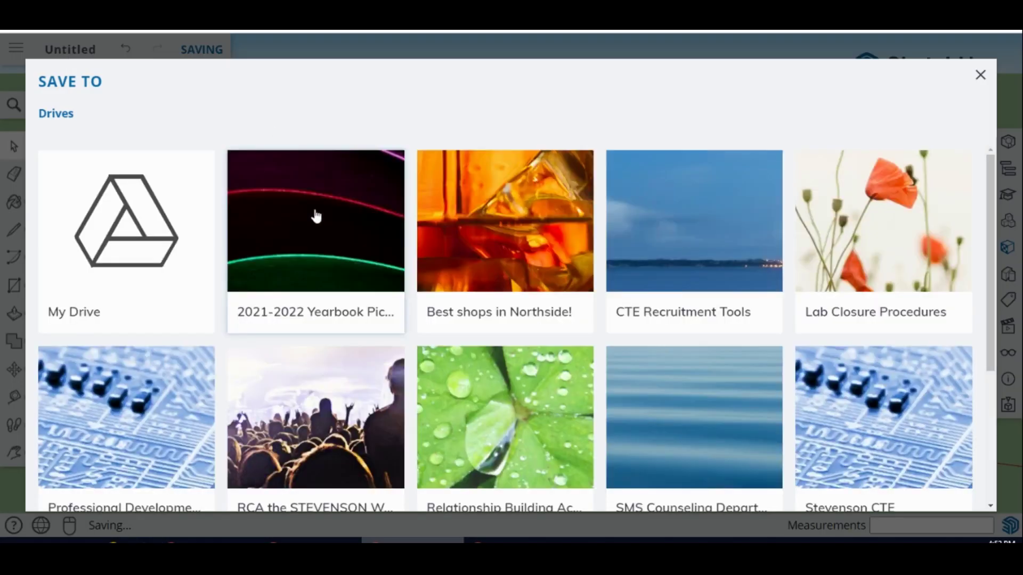
left_click(97, 246)
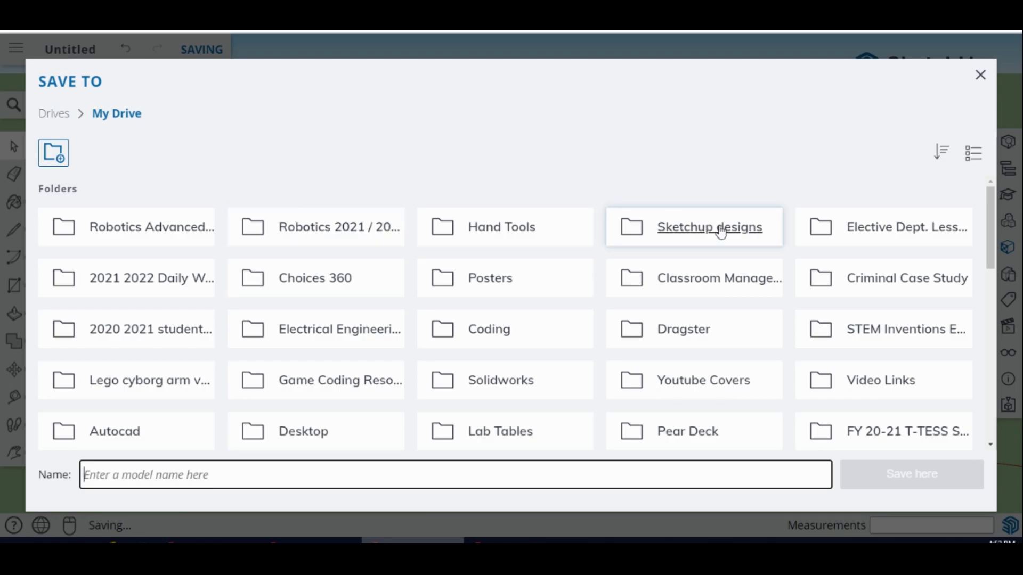
left_click(720, 229)
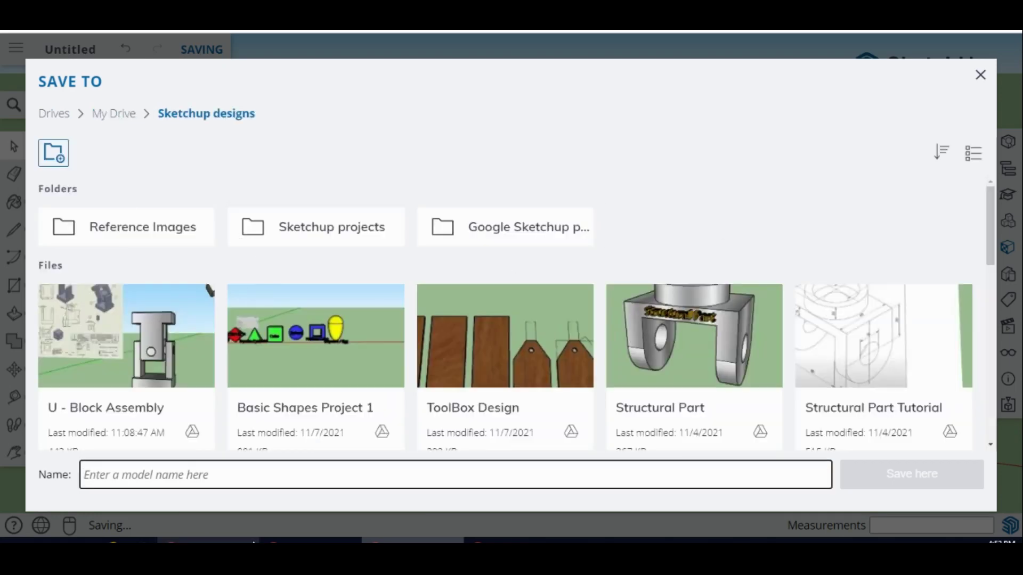
left_click(245, 480)
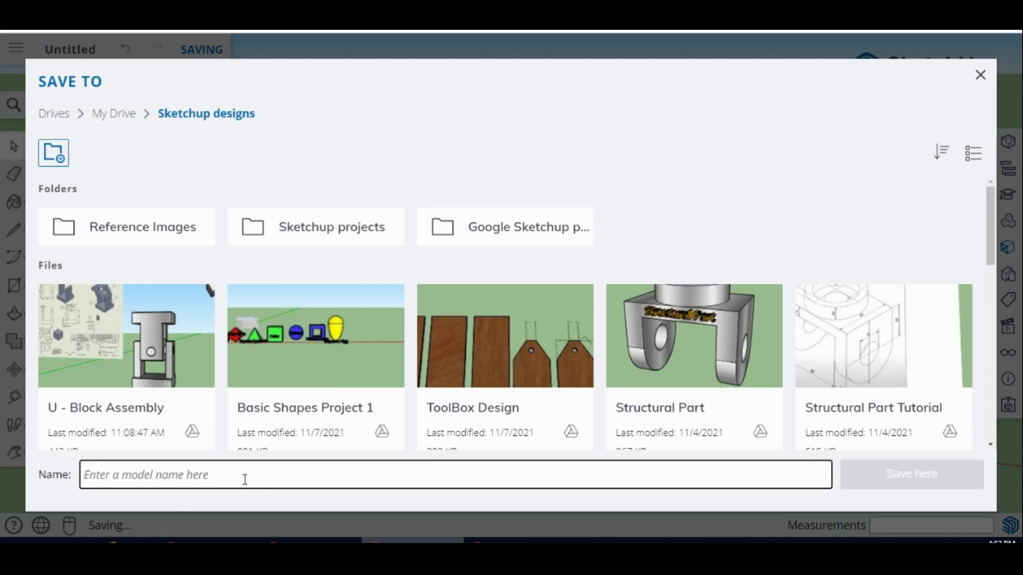
type("U BLock Assembly Project")
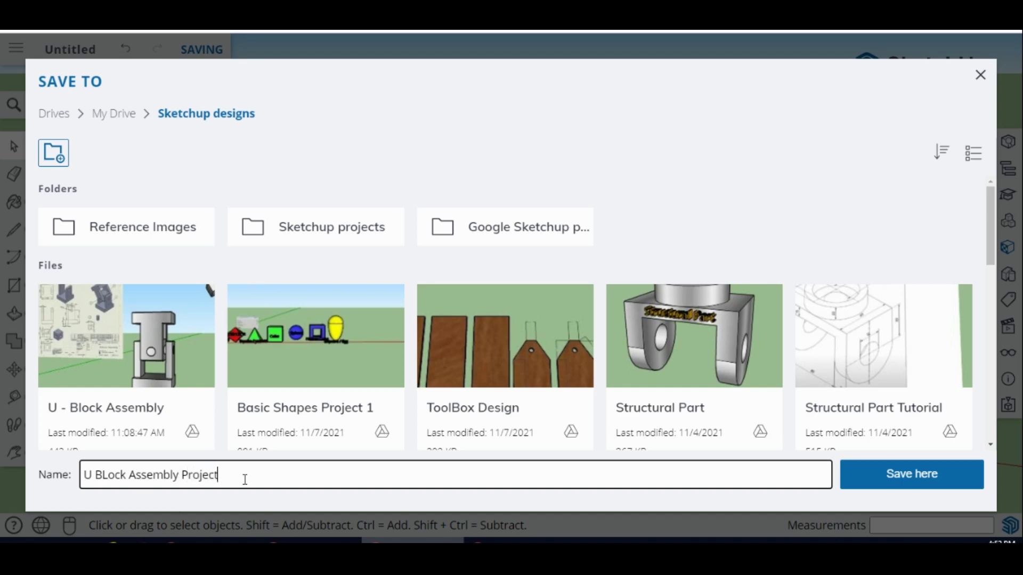
left_click(936, 475)
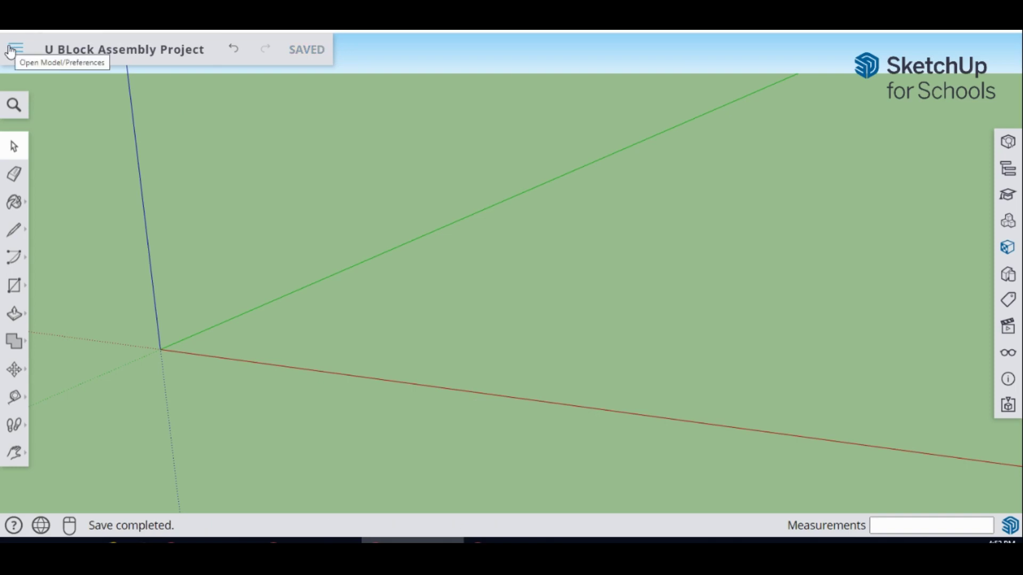
- Import the Ublock Assembly image from Google Drive's Sketchup designs > Reference Images folder and place it flat near the origin, about 37 inches wide
left_click(9, 50)
left_click(91, 220)
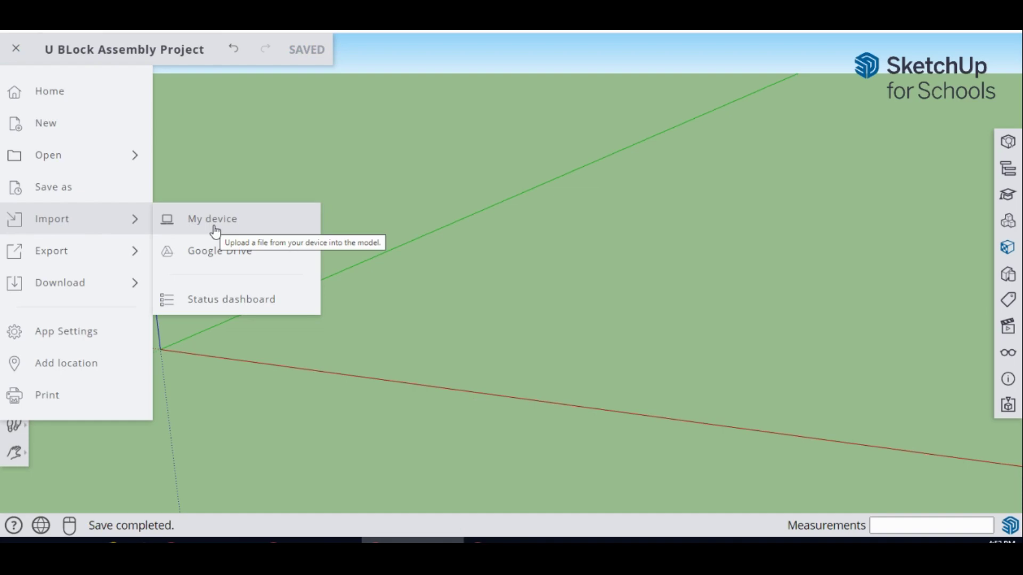
left_click(215, 255)
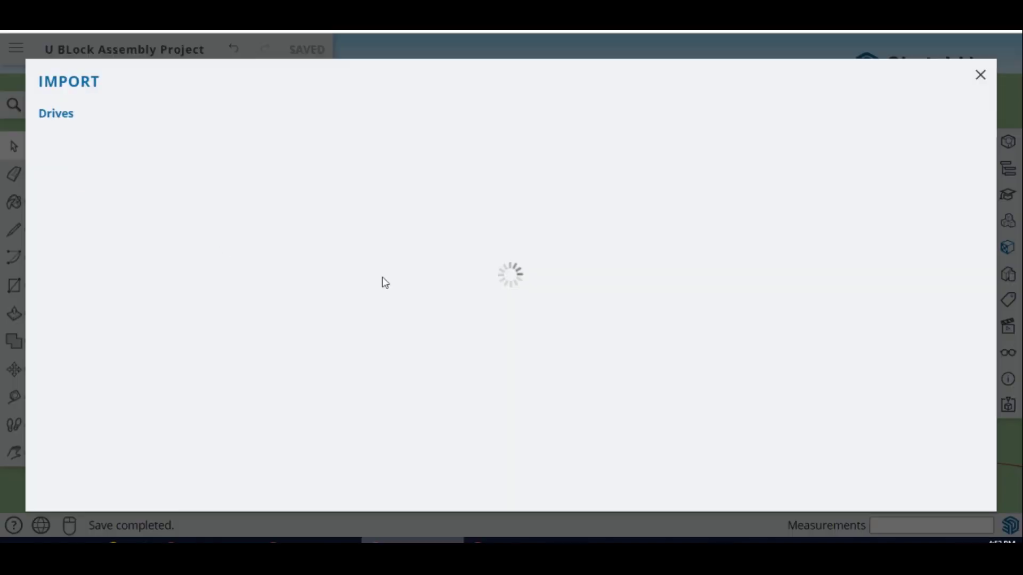
left_click(114, 234)
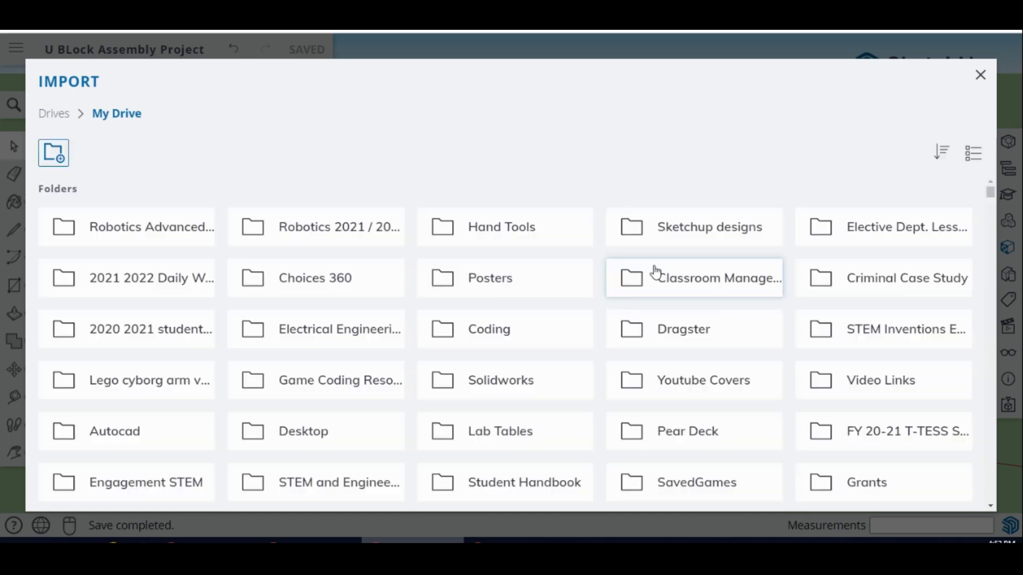
left_click(688, 230)
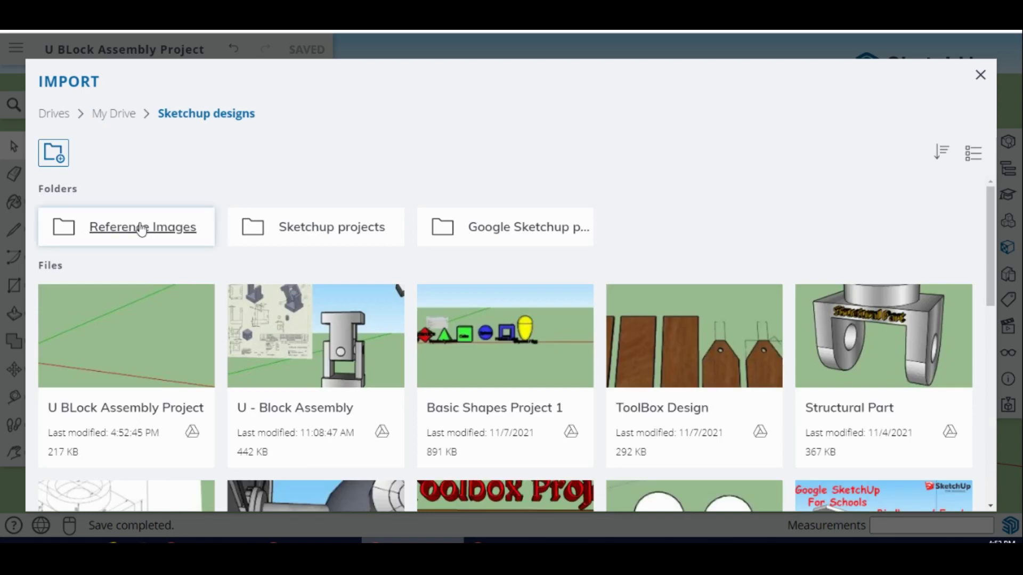
left_click(141, 227)
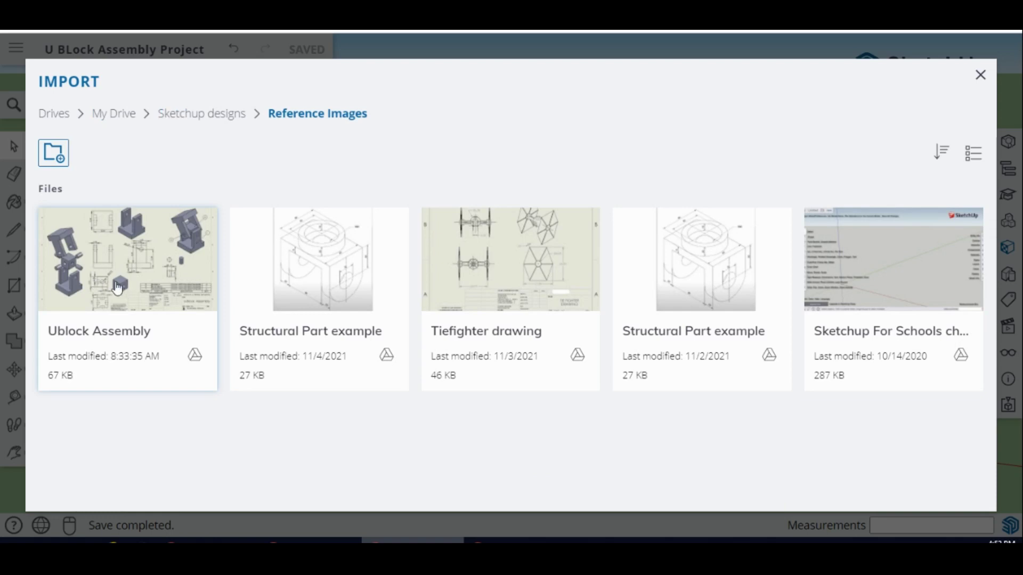
left_click(115, 287)
left_click(427, 393)
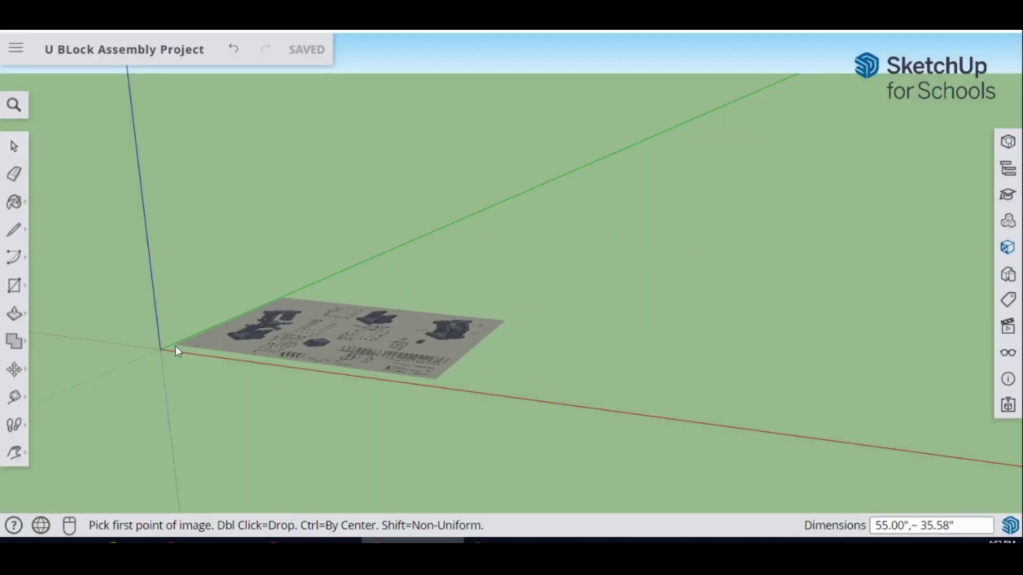
left_click(177, 346)
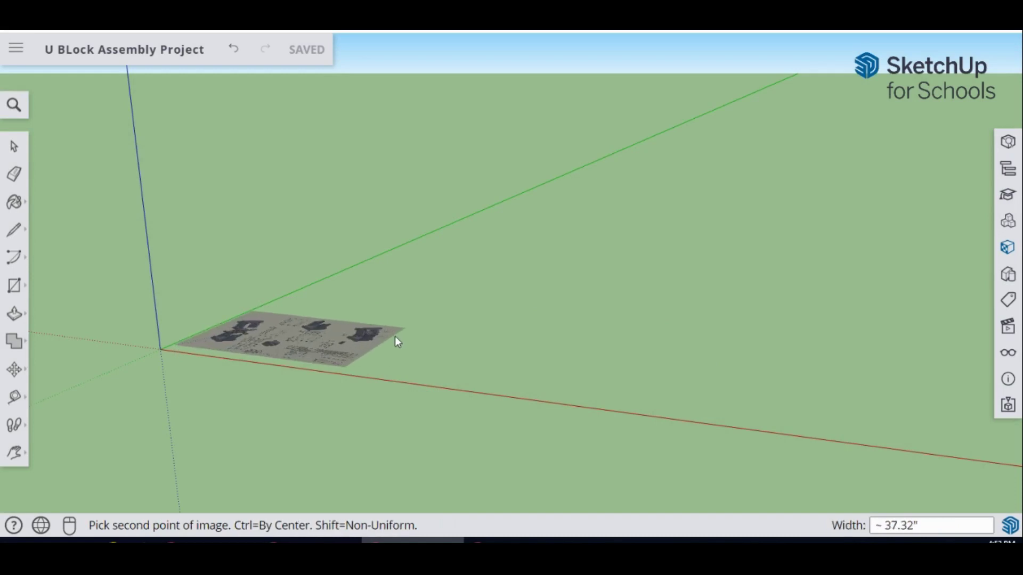
left_click(396, 336)
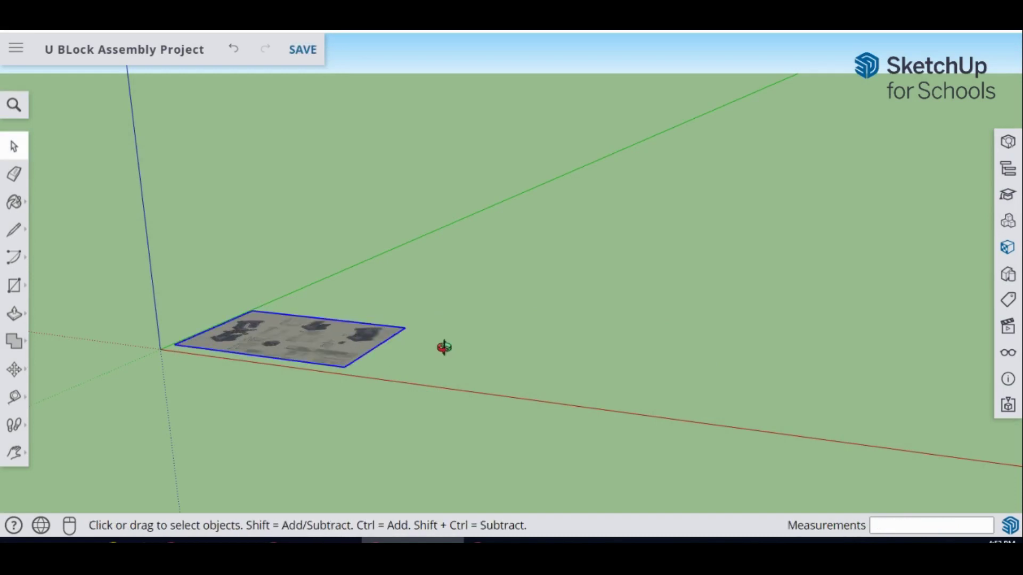
- Rotate the imported image around the red axis, centred on the midpoint of its short edge, so that it stands upright
middle_click_drag(245, 327, 194, 312)
middle_click_drag(401, 331, 313, 320)
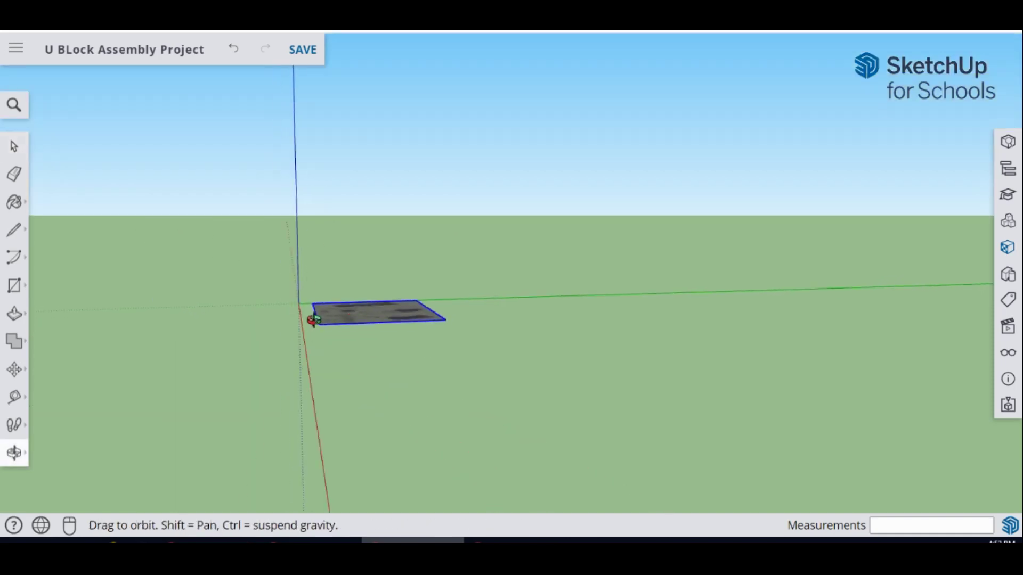
scroll(351, 294, "up", 5)
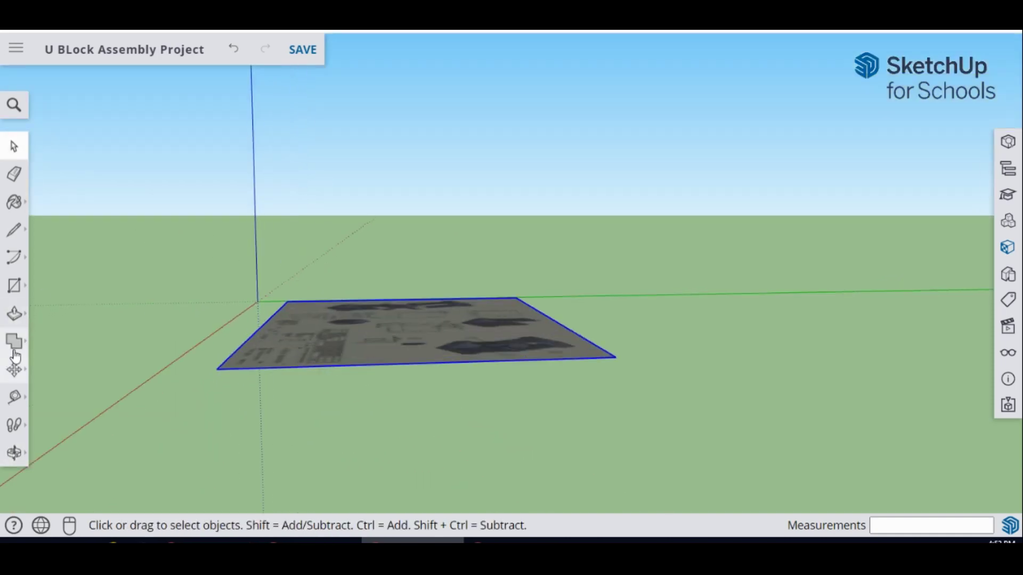
left_click(14, 367)
mouse_move(16, 368)
left_click(61, 368)
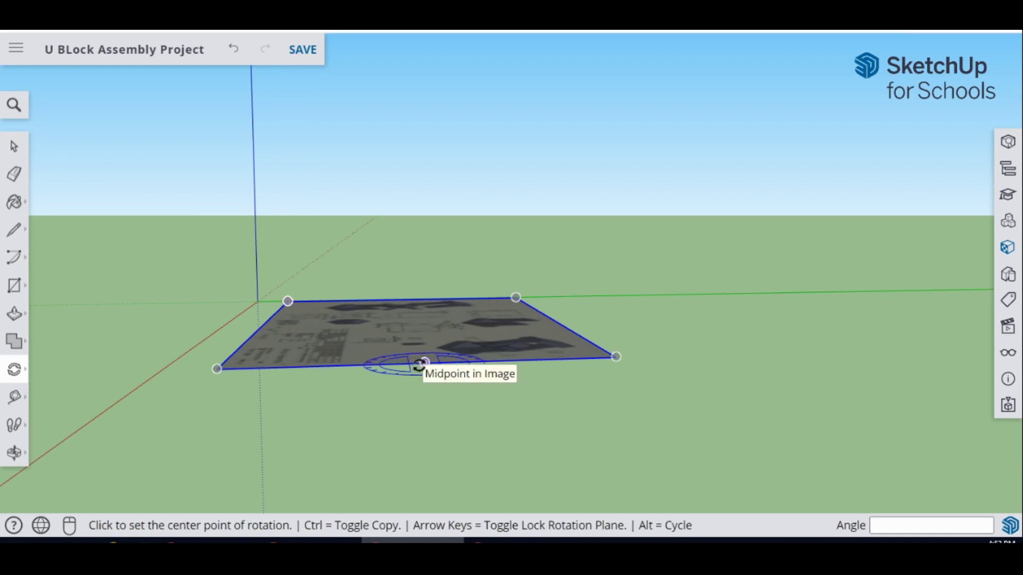
key("Right")
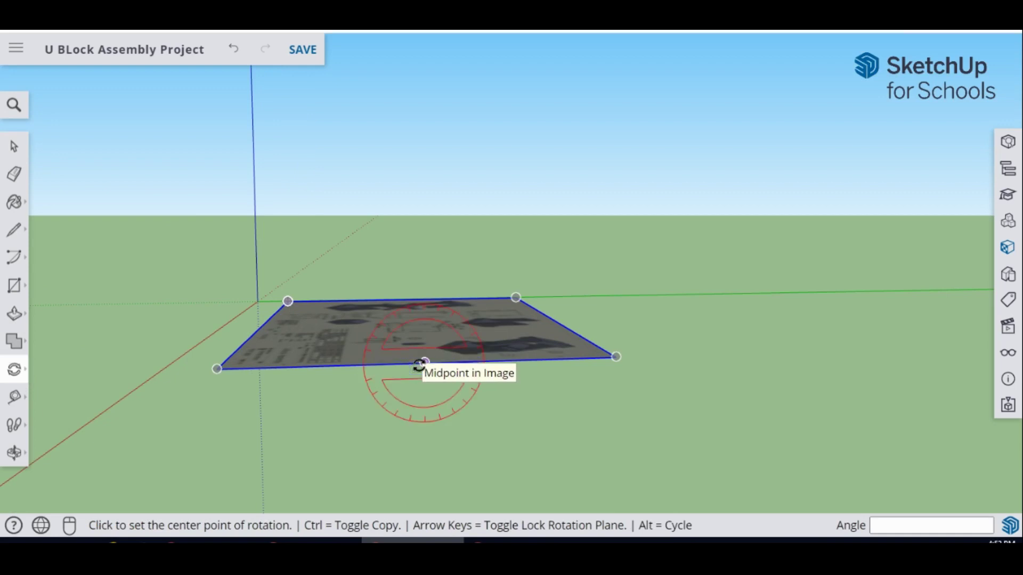
left_click(421, 365)
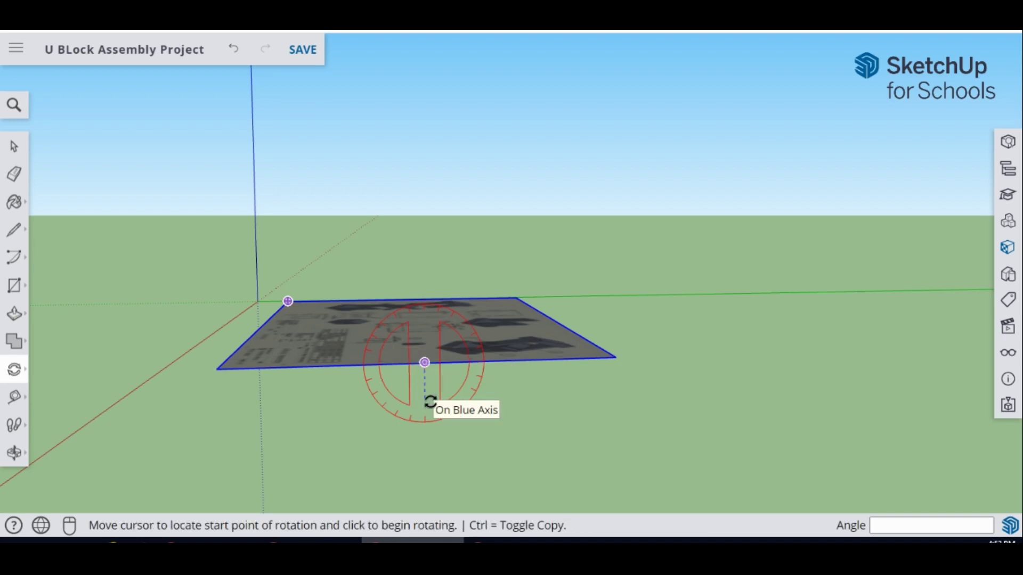
left_click(429, 402)
left_click(449, 358)
- Move the upright reference image behind the red axis, with its lower corner near the green axis
middle_click_drag(449, 358, 513, 366)
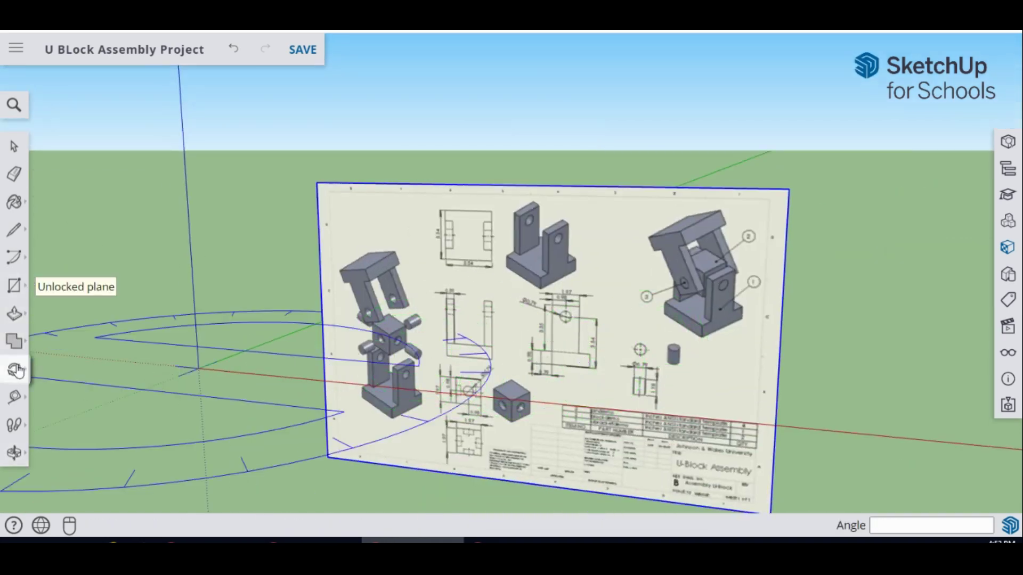
left_click(42, 347)
left_click(482, 357)
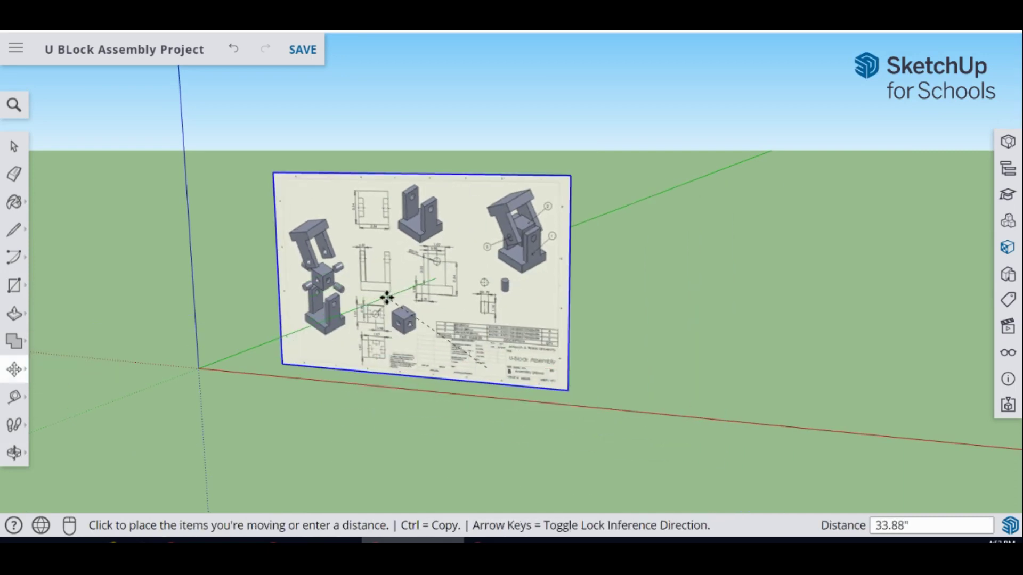
middle_click_drag(322, 308, 404, 324)
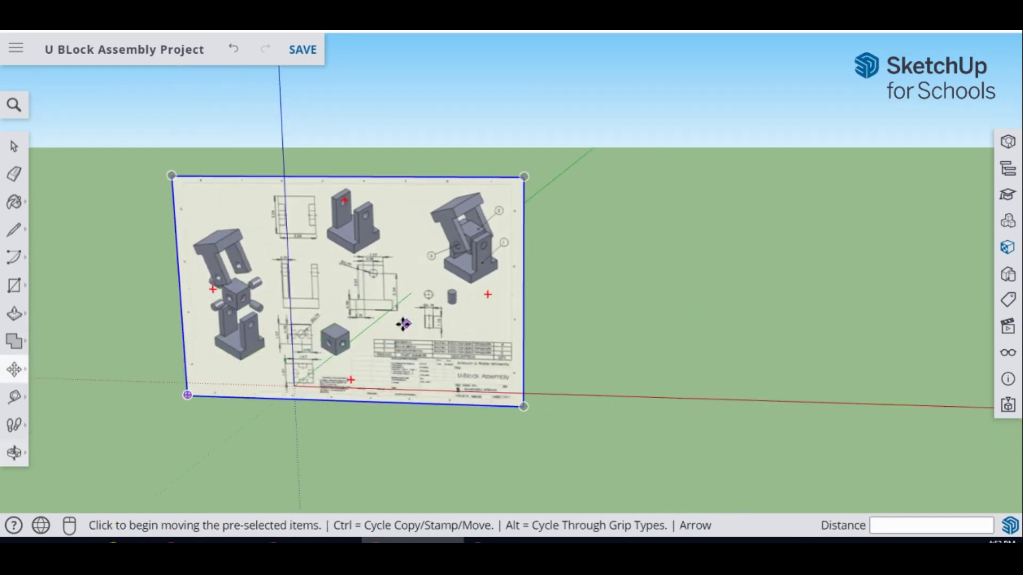
left_click(404, 324)
left_click(531, 297)
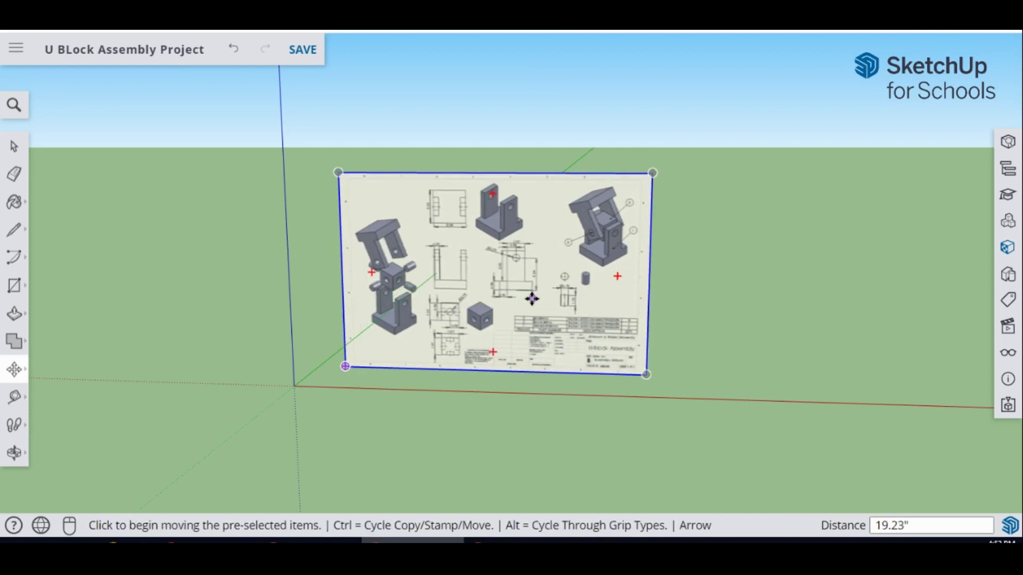
- Examine the part views and dimensions on the U-Block reference drawing up close
scroll(527, 297, "up", 5)
middle_click_drag(534, 299, 554, 298)
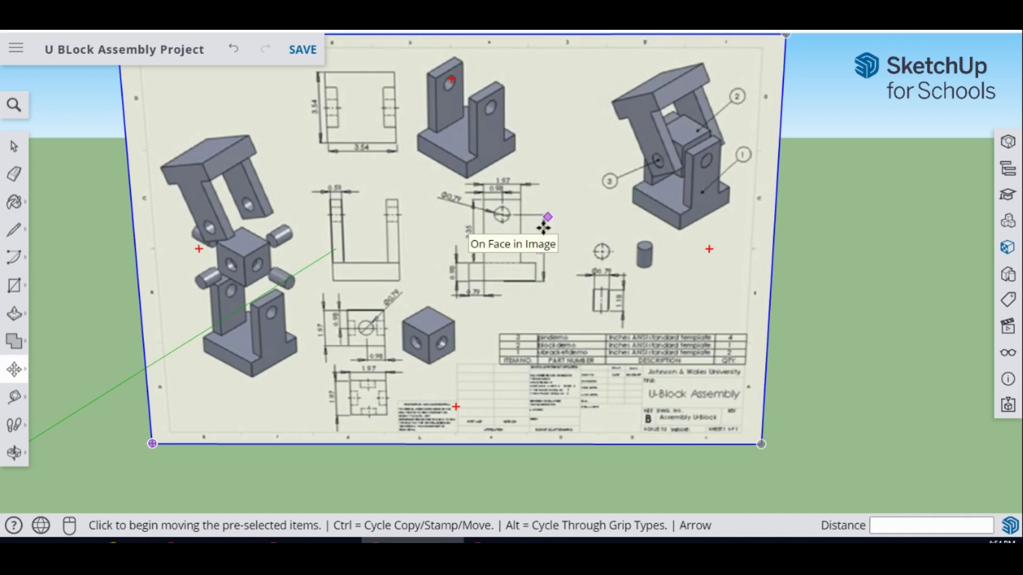
scroll(538, 237, "down", 4)
scroll(616, 281, "up", 3)
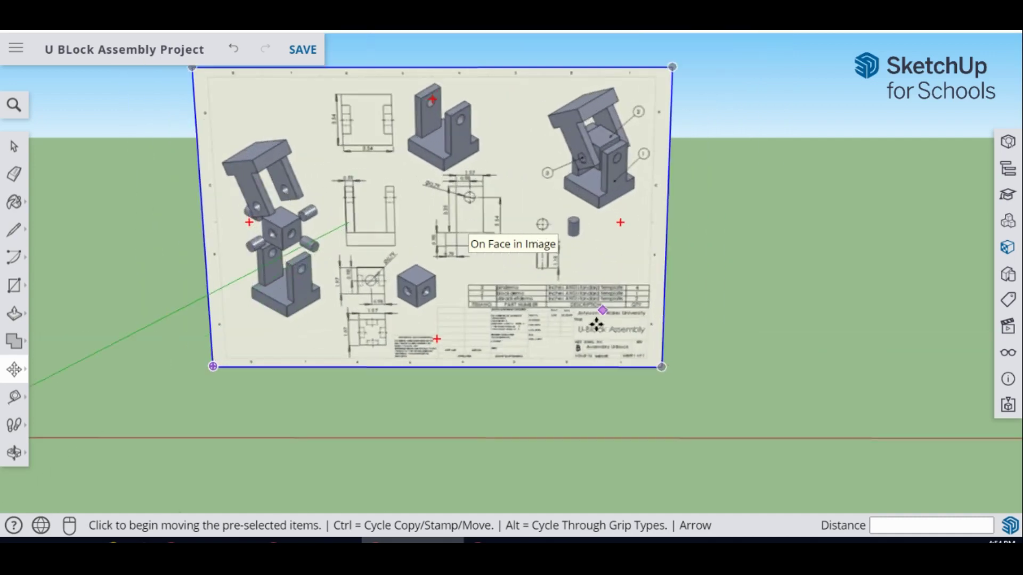
- Draw a 3.54 by 3.54 inch square flat on the ground in front of the reference image
left_click(13, 287)
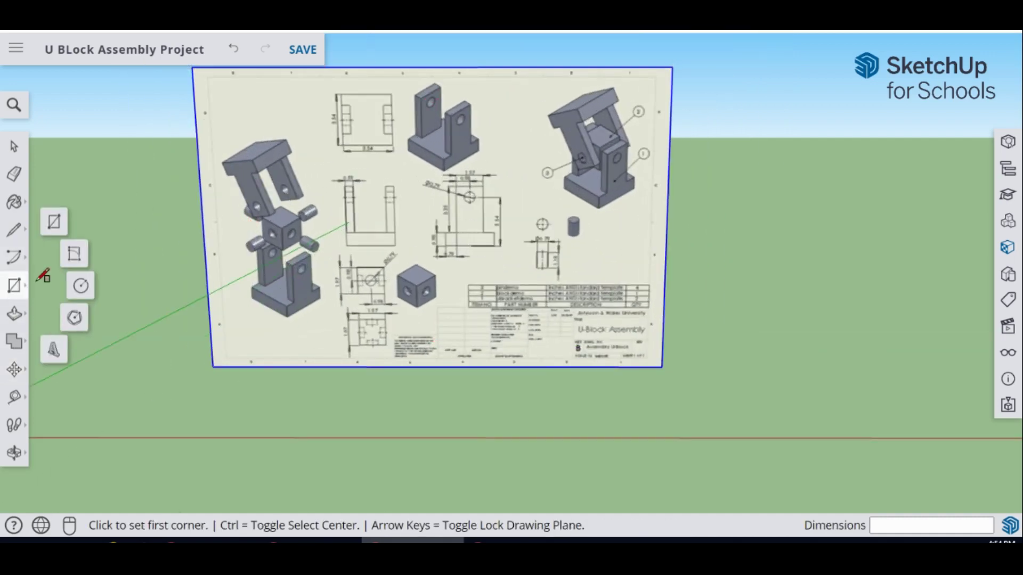
left_click(251, 415)
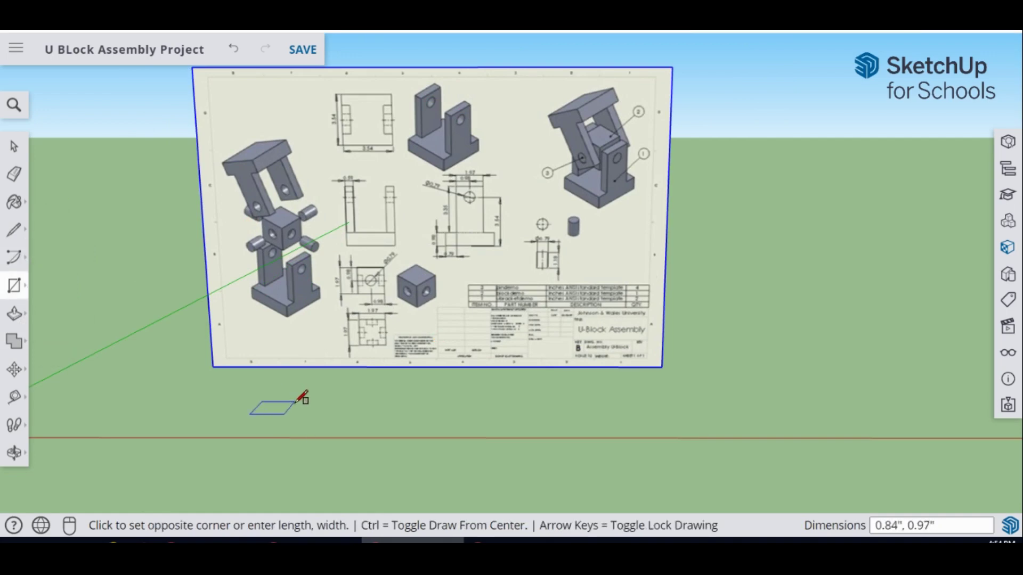
left_click(296, 400)
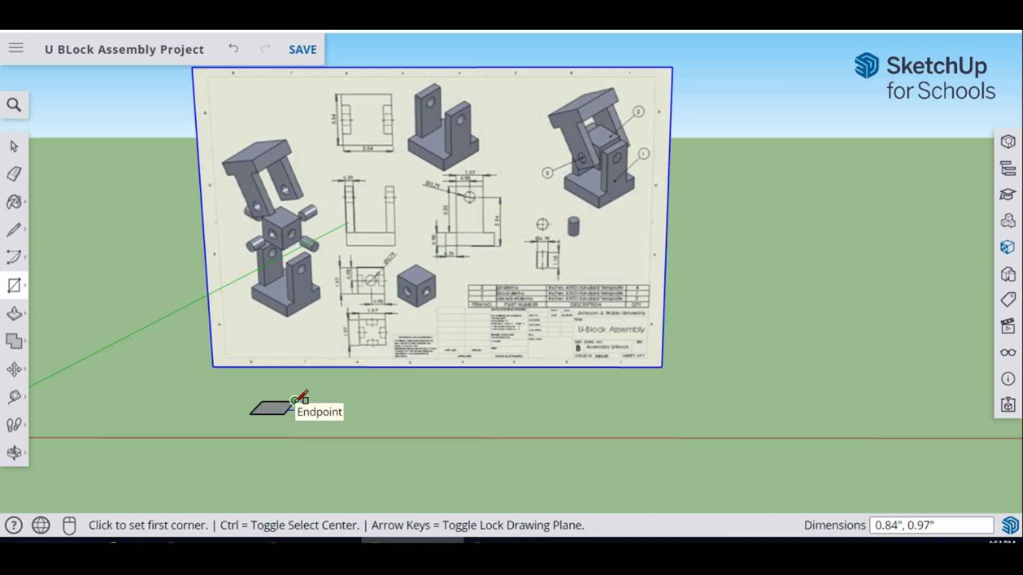
type("3.54,3.54")
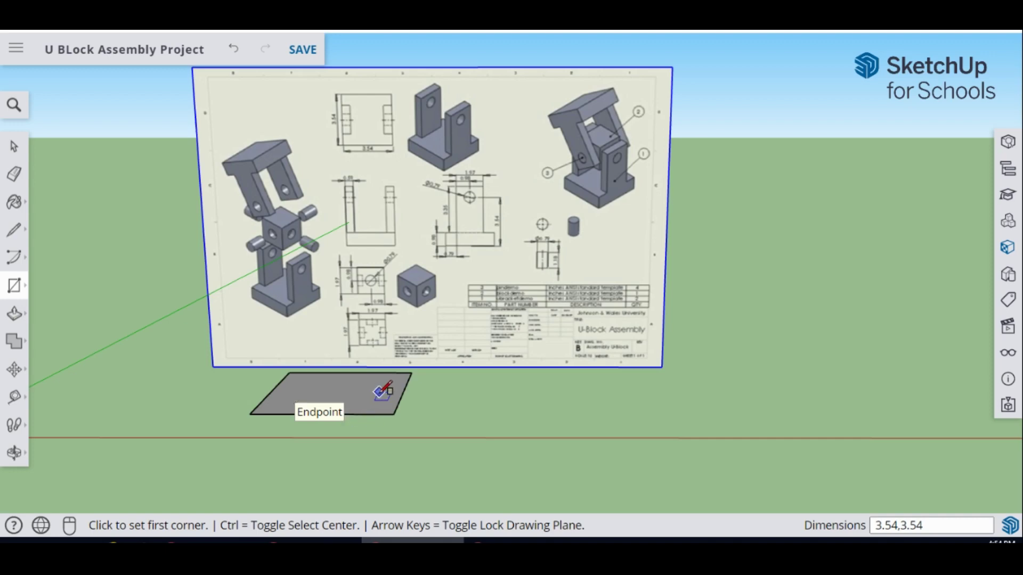
- Push/Pull the square up 0.98 inch to form the bracket's base
left_click(14, 313)
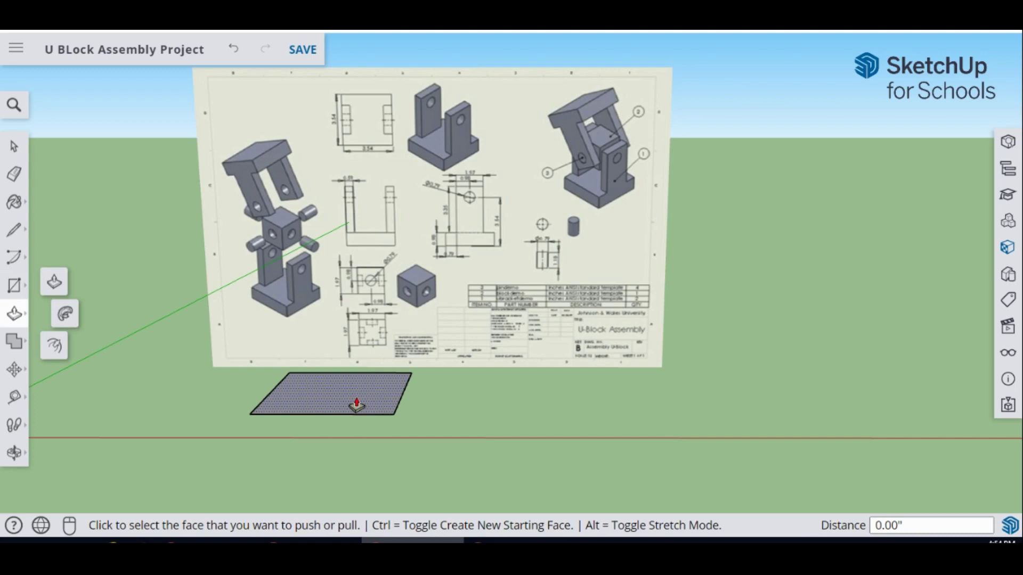
left_click(357, 404)
left_click(357, 388)
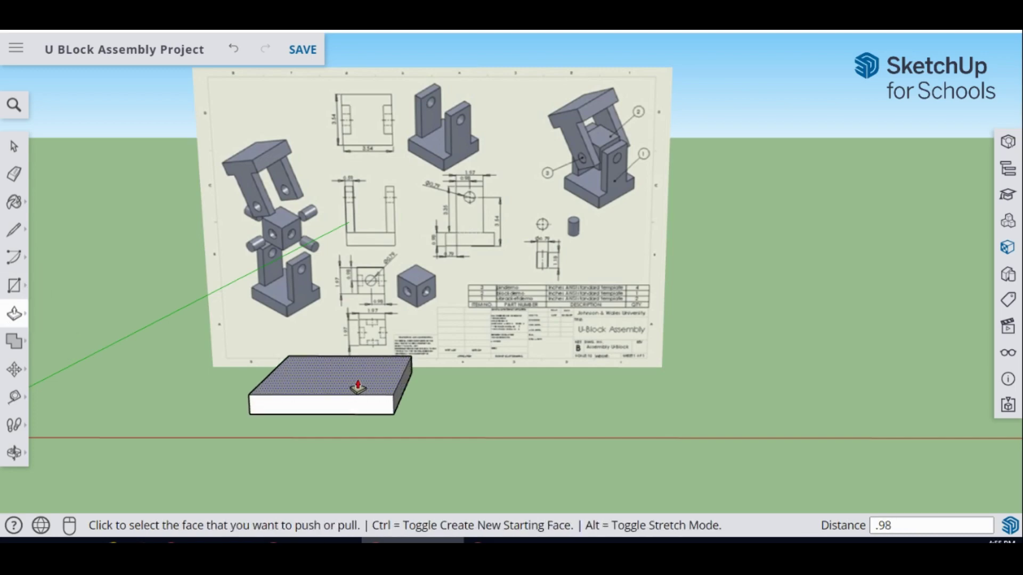
key("Return")
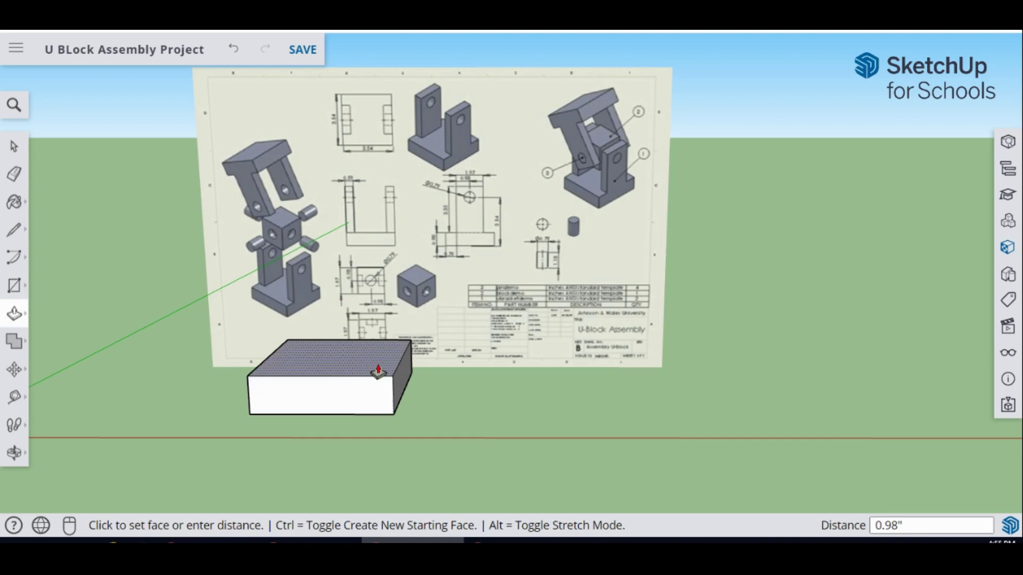
- Place a guide point on the base's right-hand top edge, 0.79 inch from its front corner
middle_click_drag(435, 396, 420, 388)
left_click_drag(359, 399, 298, 394)
key("p")
left_click(12, 399)
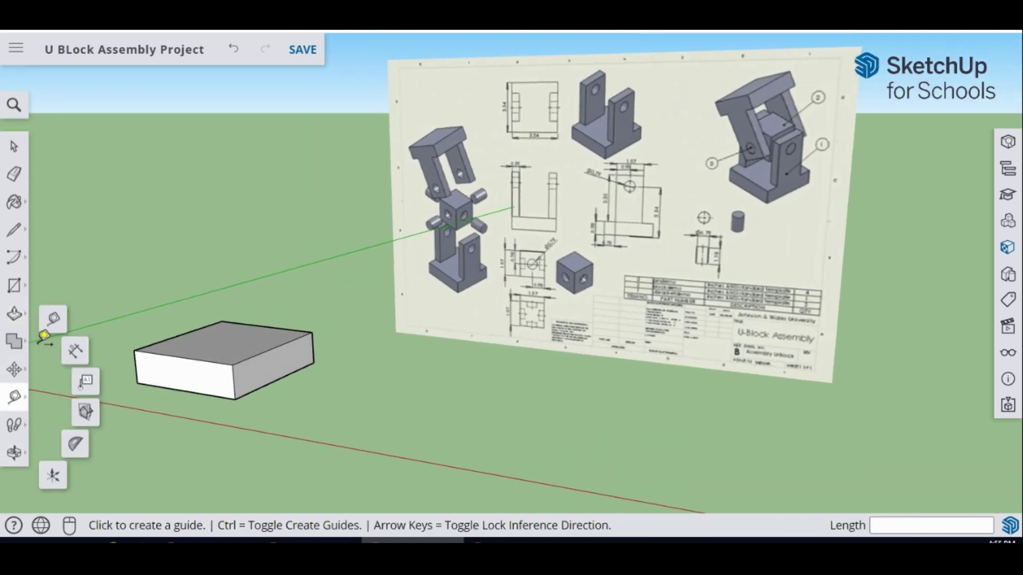
left_click(233, 364)
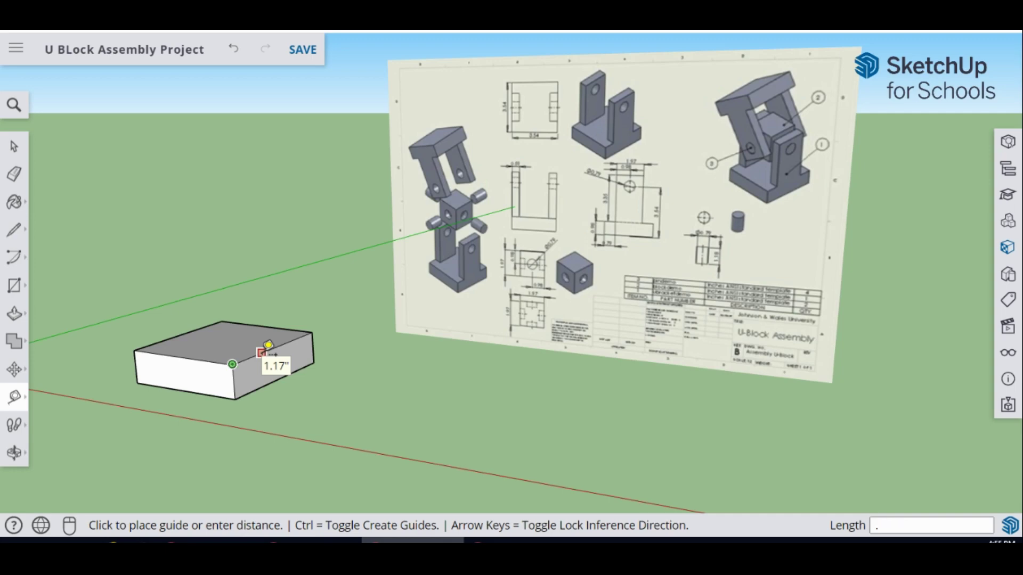
left_click(268, 345)
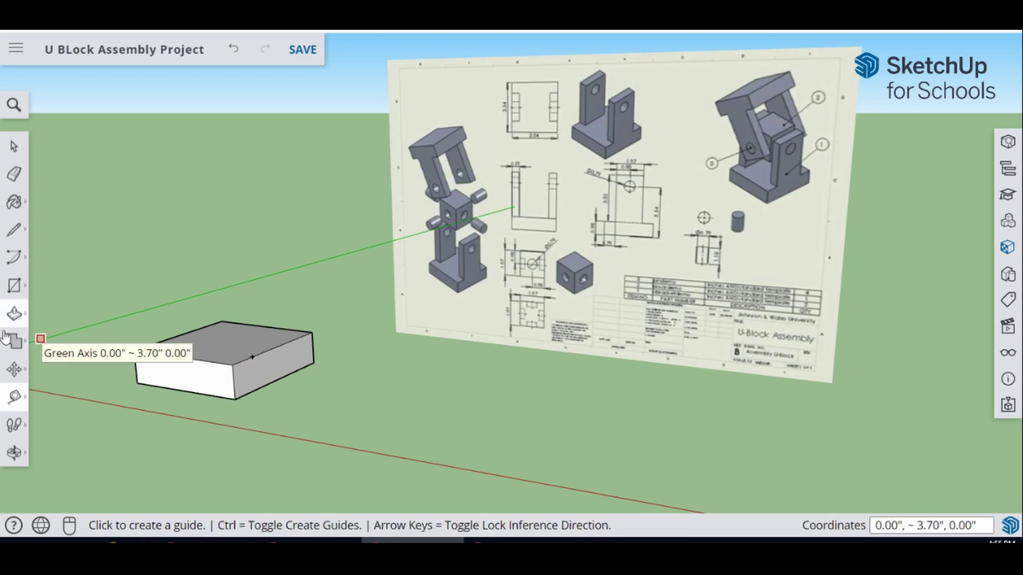
- Draw a 0.59 by 1.97 inch rectangle on the base's top face from the guide point, with its long side along the right-hand edge
left_click(14, 285)
left_click(52, 227)
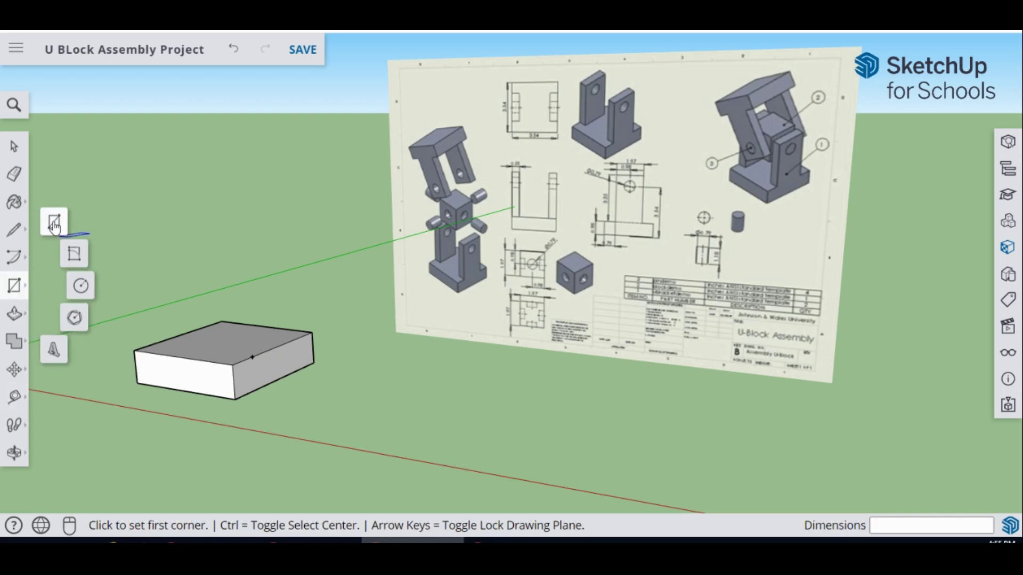
middle_click_drag(213, 324, 257, 354)
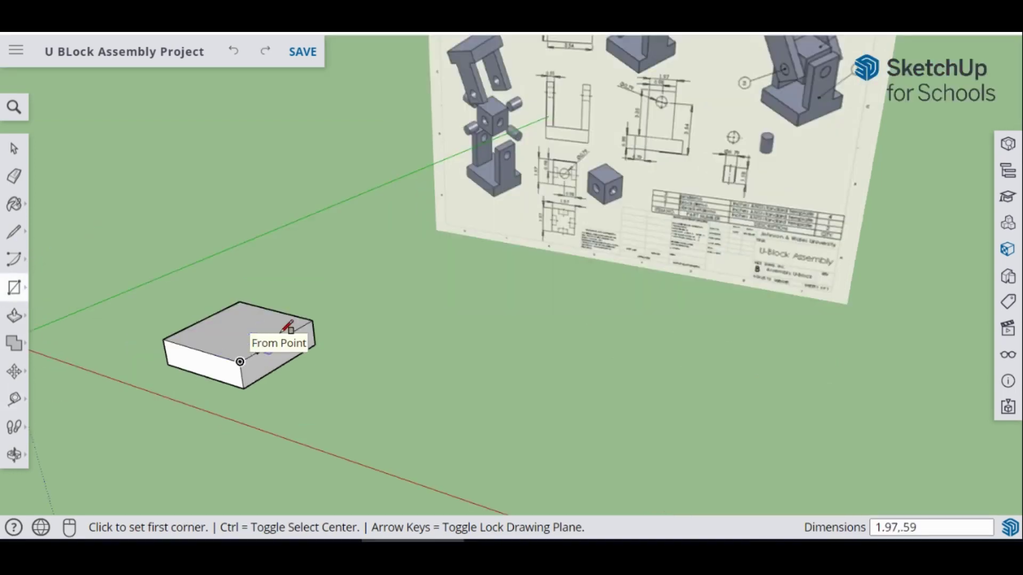
scroll(259, 350, "up", 1)
left_click(259, 352)
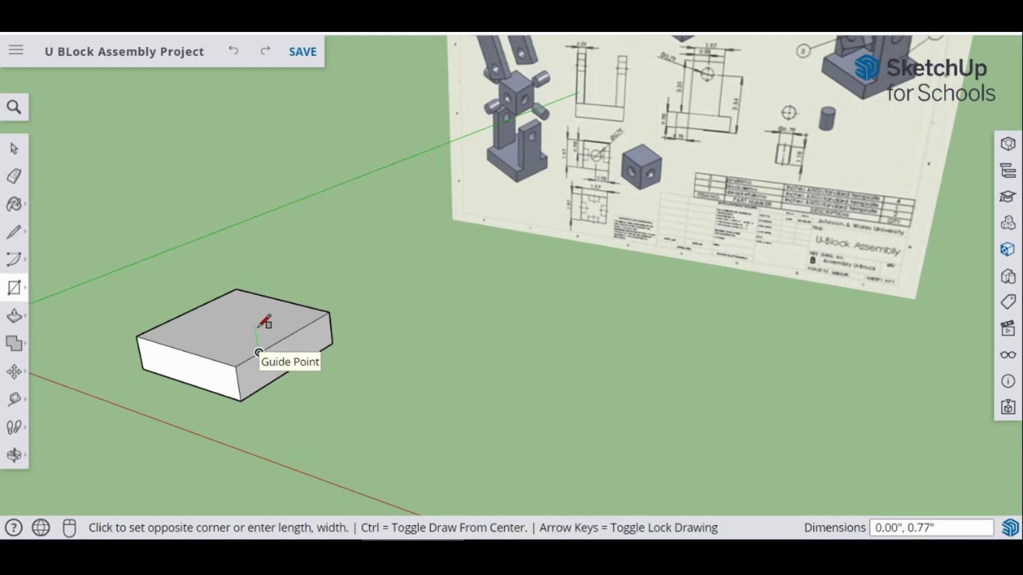
key("Escape")
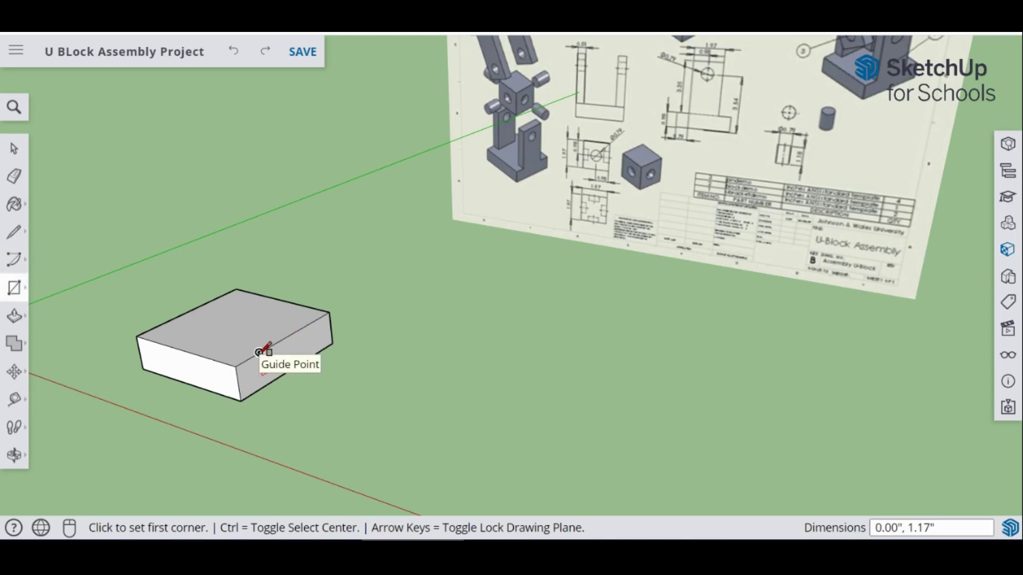
left_click(259, 352)
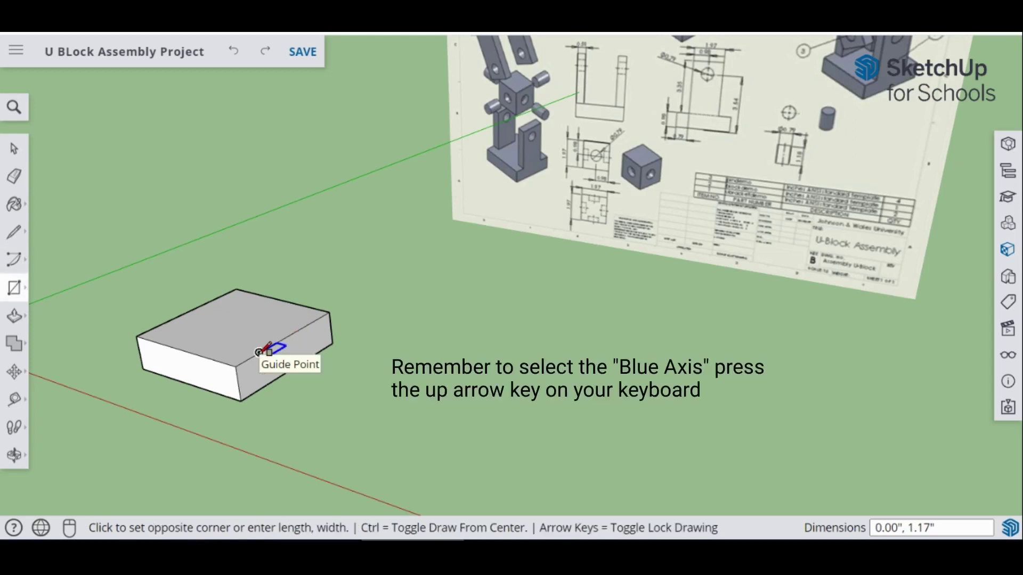
left_click(251, 314)
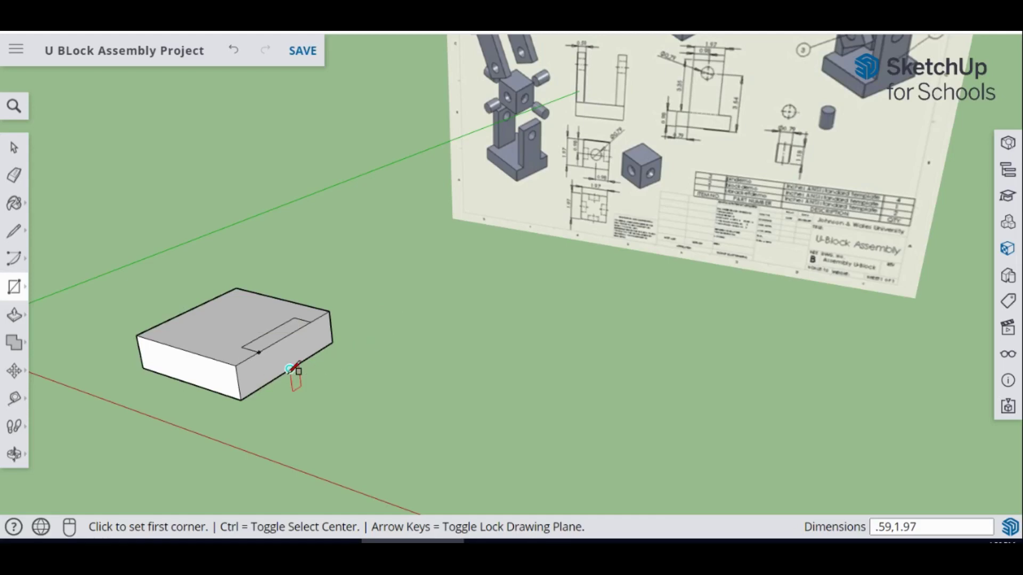
- Place a guide point on the base's opposite, left-hand top edge, 0.79 inch from its front corner
mouse_move(681, 183)
middle_mouse_down()
mouse_move(708, 217)
mouse_move(661, 192)
middle_mouse_up()
scroll(623, 181, "down", 3)
scroll(620, 184, "up", 6)
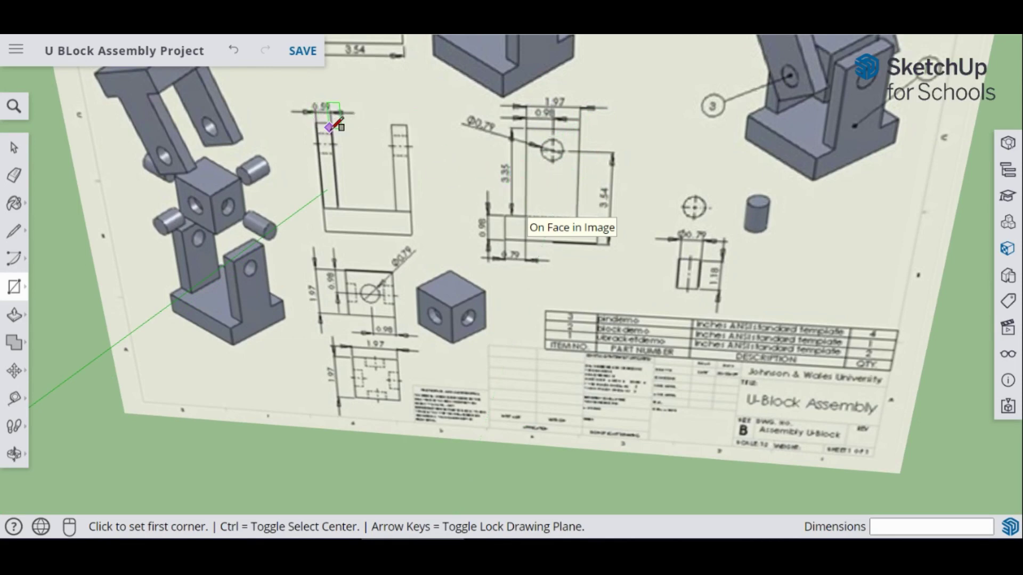
scroll(362, 160, "down", 10)
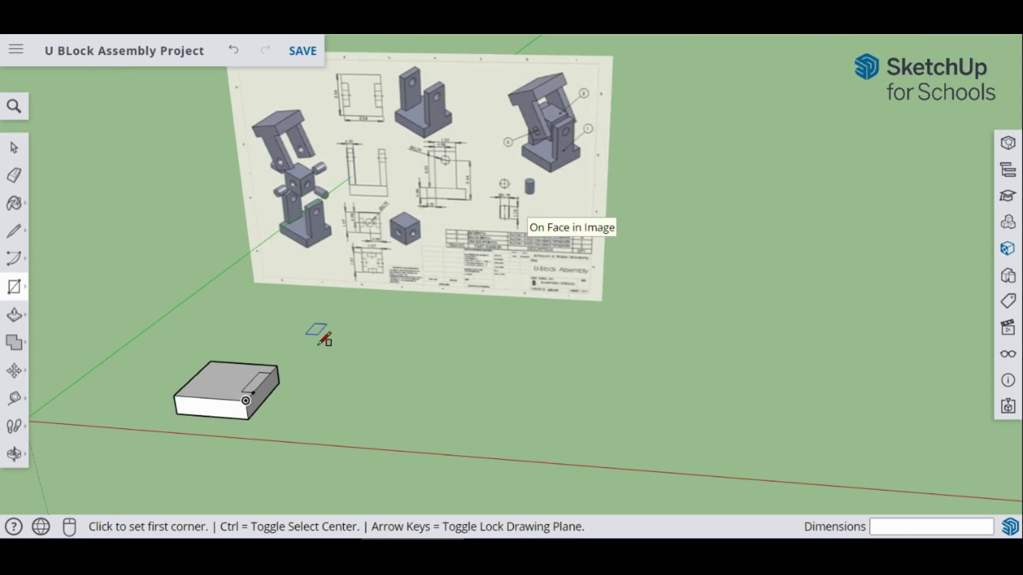
middle_click_drag(183, 388, 227, 371)
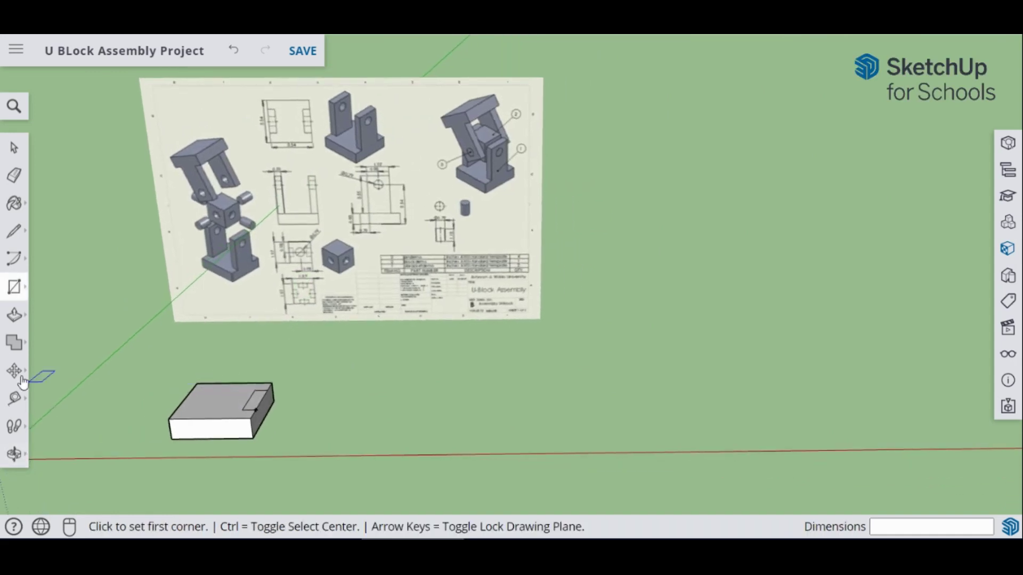
left_click(14, 399)
left_click(168, 419)
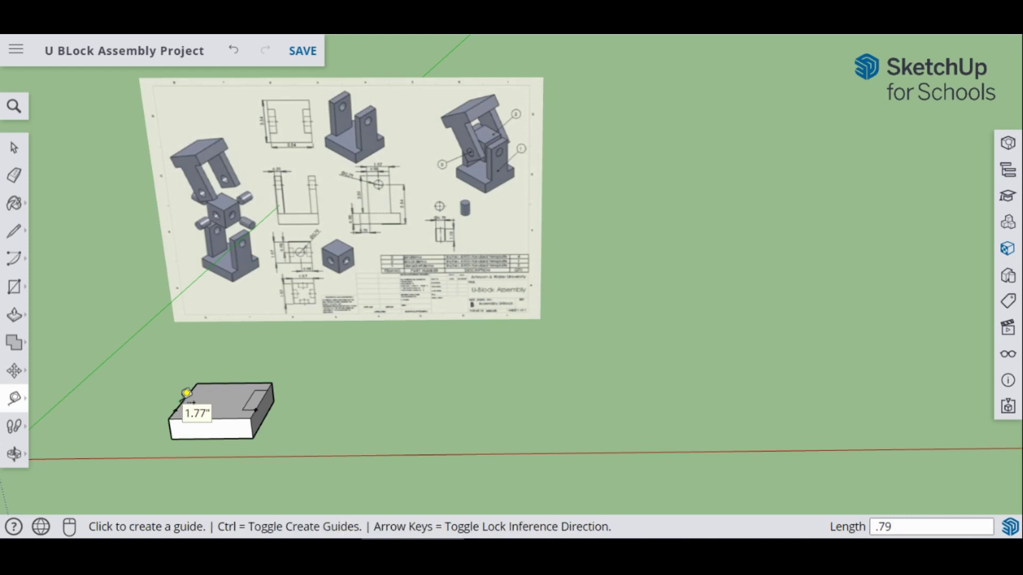
left_click(190, 394)
middle_click_drag(199, 407, 261, 405)
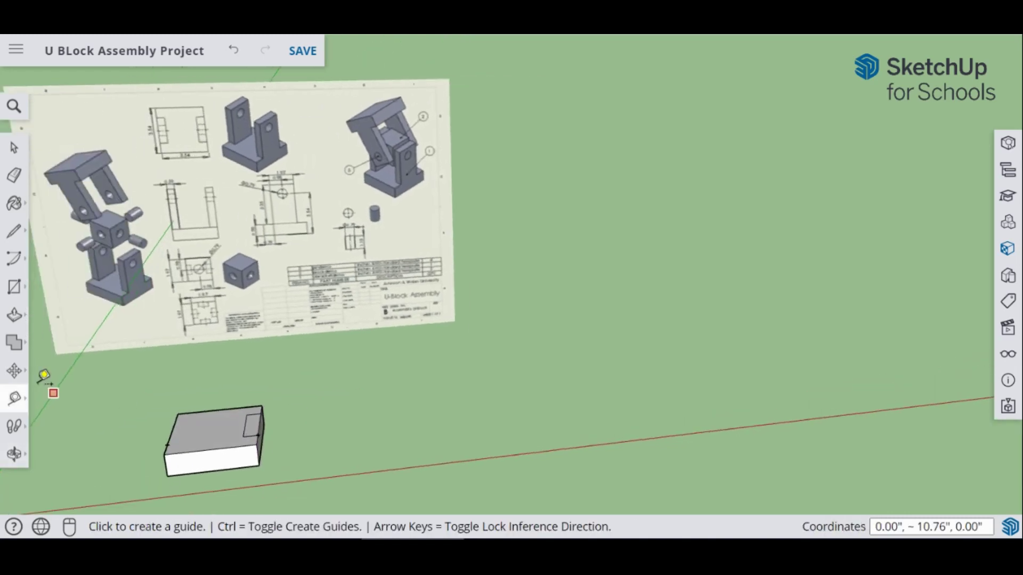
- Draw a matching 0.59 by 1.97 inch rectangle from the second guide point, with its long side along the base's left-hand edge
left_click(14, 286)
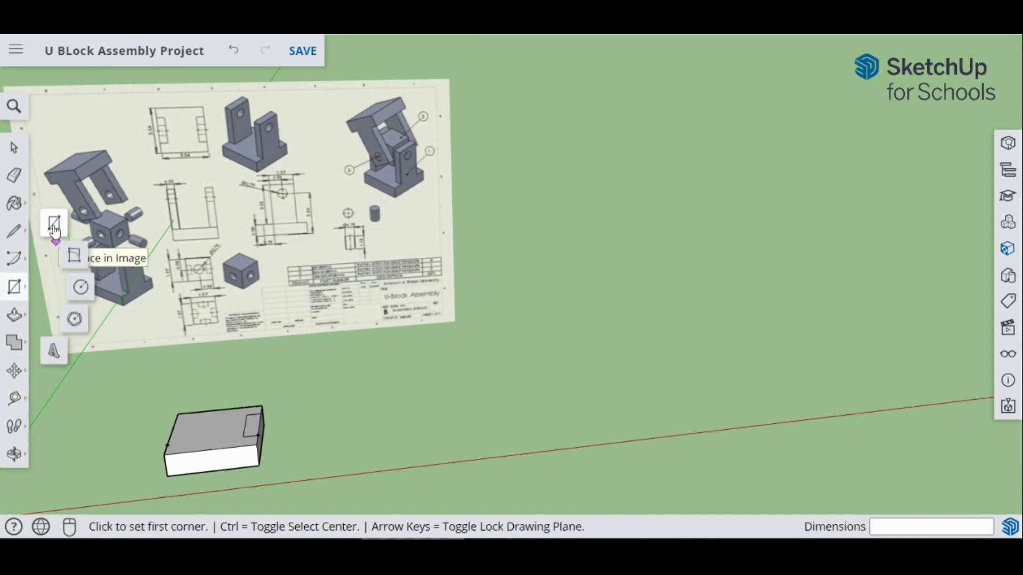
left_click(168, 444)
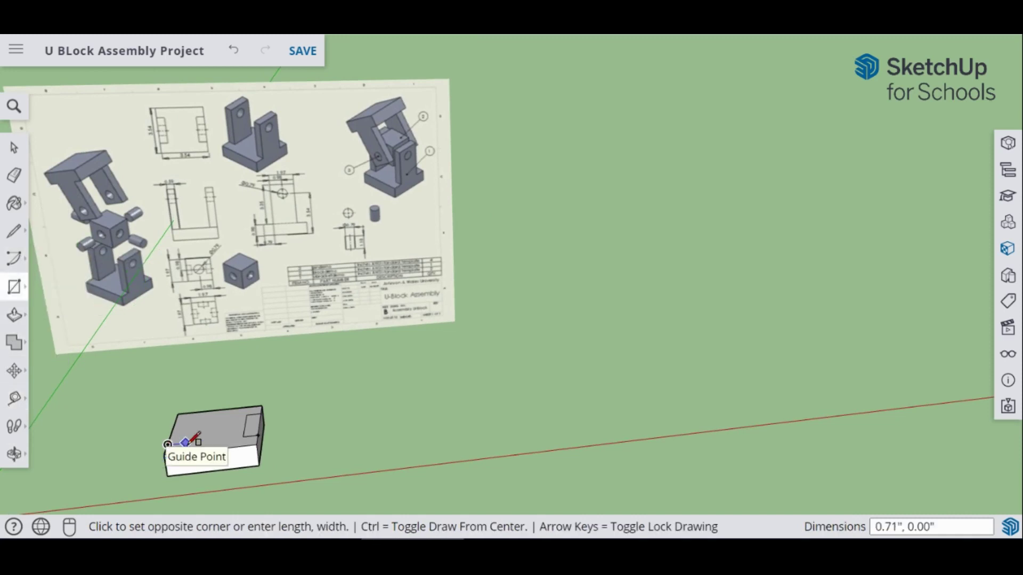
left_click(205, 420)
scroll(205, 422, "up", 3)
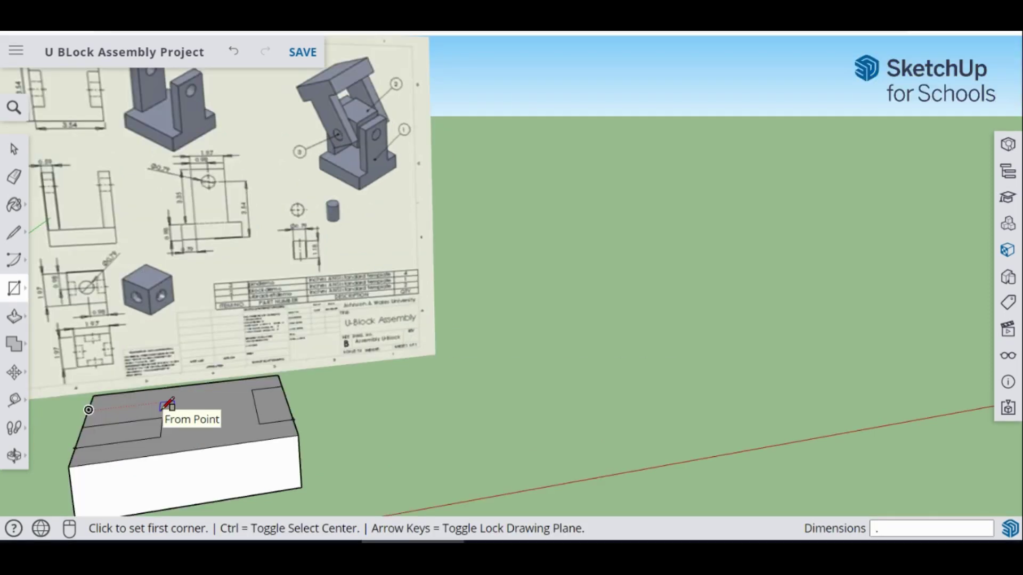
type("5")
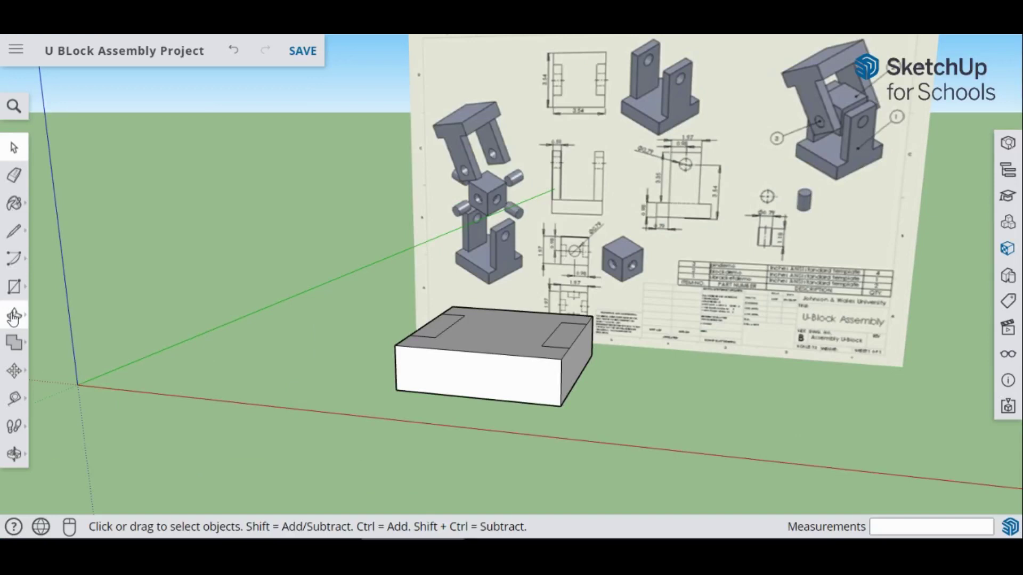
- Push/Pull both rectangles on top of the base up 3.35 inches to form the two uprights
left_click(14, 315)
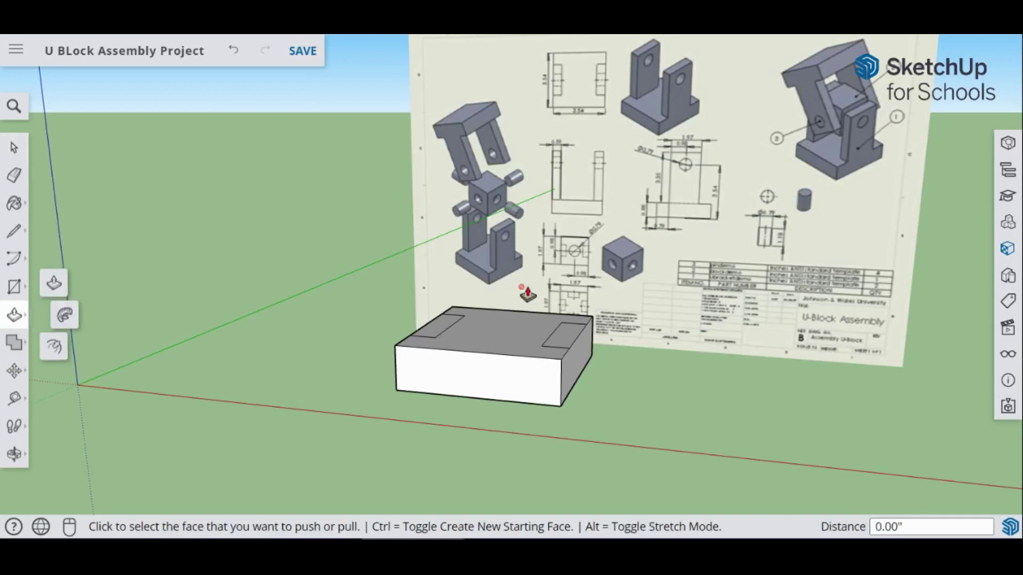
left_click(567, 334)
left_click(574, 269)
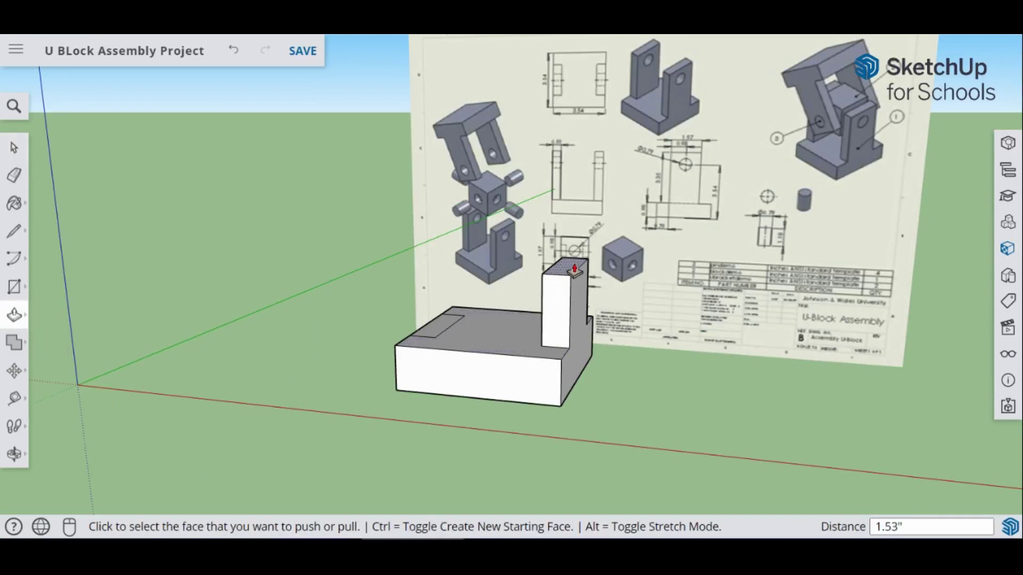
type("3.35")
key("Return")
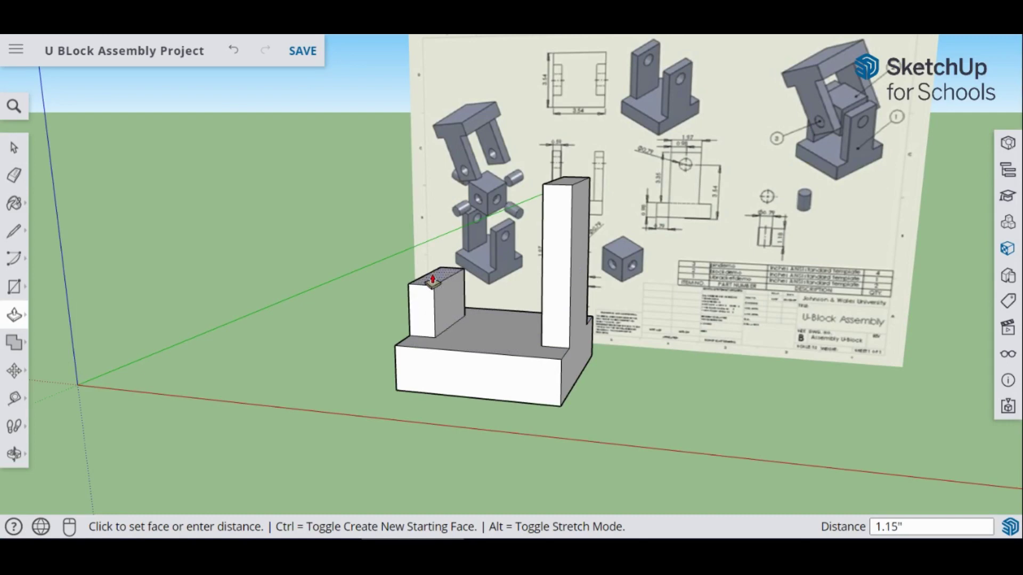
left_click(436, 280)
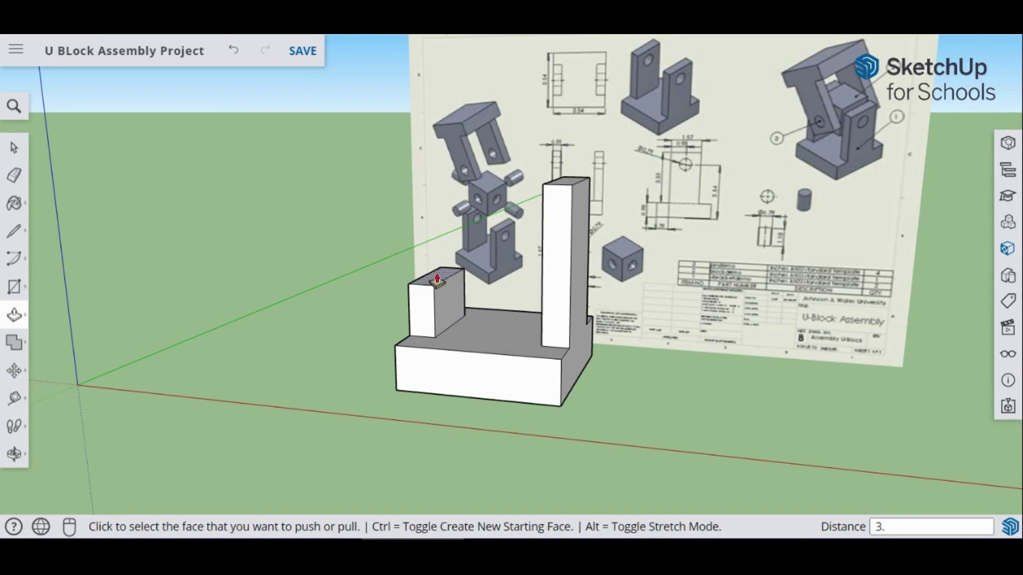
double_click(437, 280)
- Place a guide line 3.54 inches above the bottom edge's midpoint on the outer face of the bracket's right-hand upright
middle_click_drag(632, 288, 507, 277)
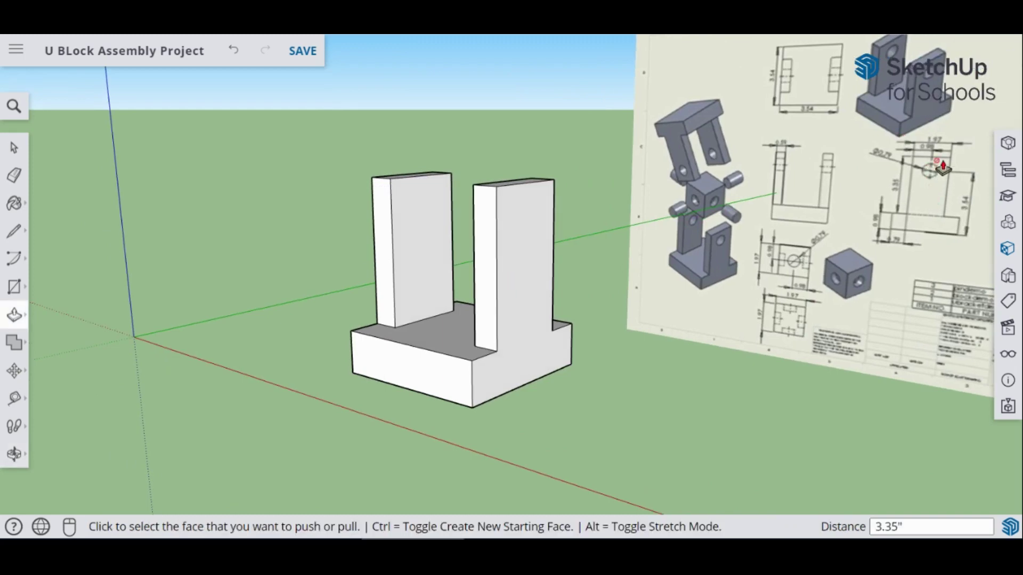
scroll(938, 182, "up", 6)
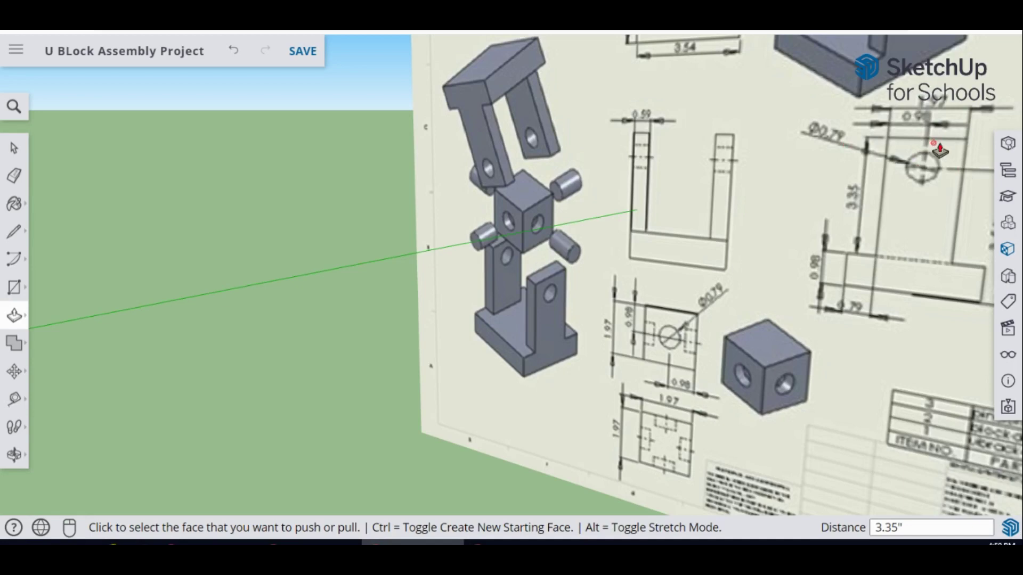
scroll(952, 169, "down", 2)
scroll(953, 169, "down", 2)
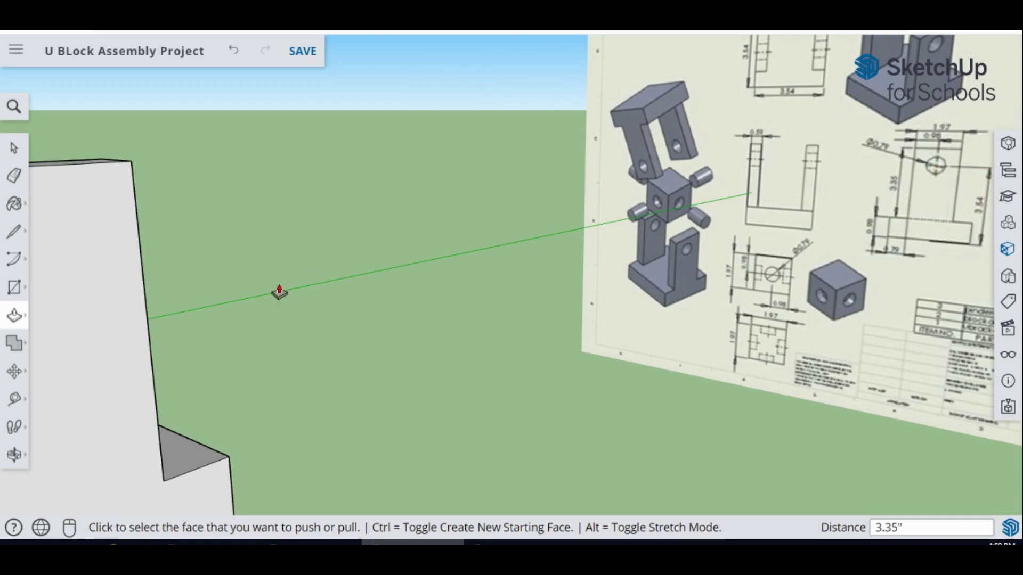
scroll(213, 292, "down", 3)
middle_click_drag(190, 288, 14, 397)
left_click(14, 398)
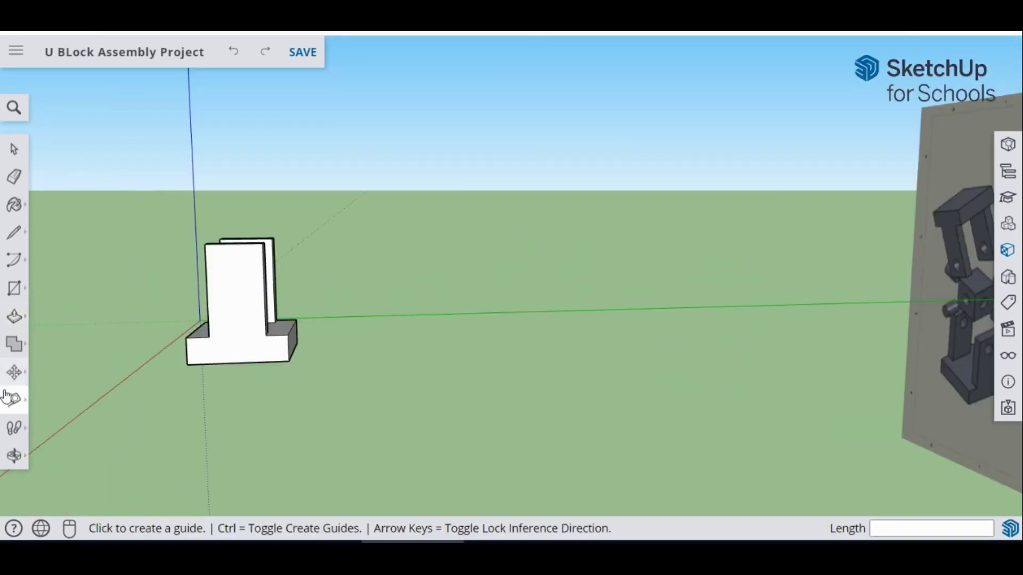
left_click(239, 362)
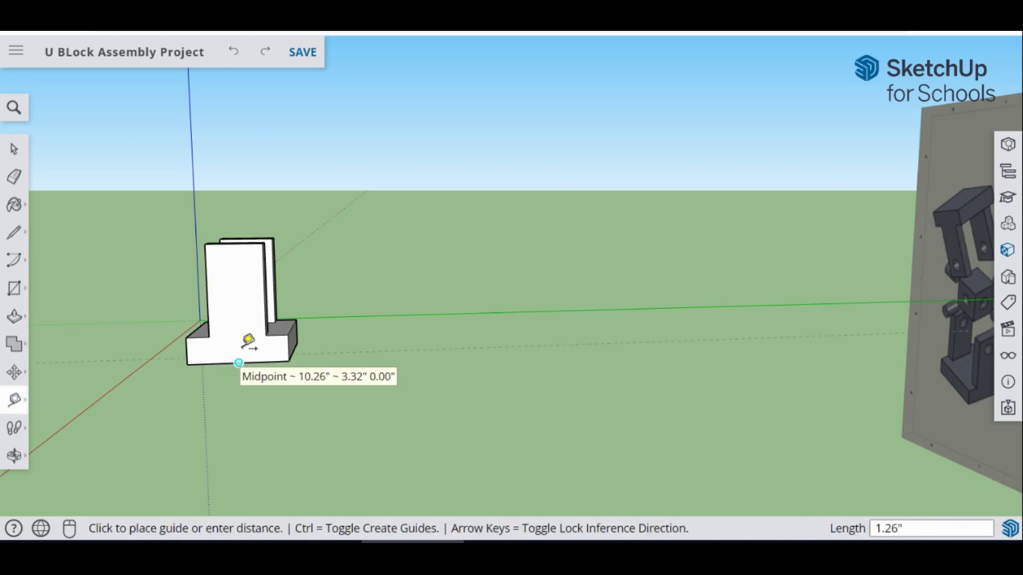
left_click(248, 284)
type("3.5")
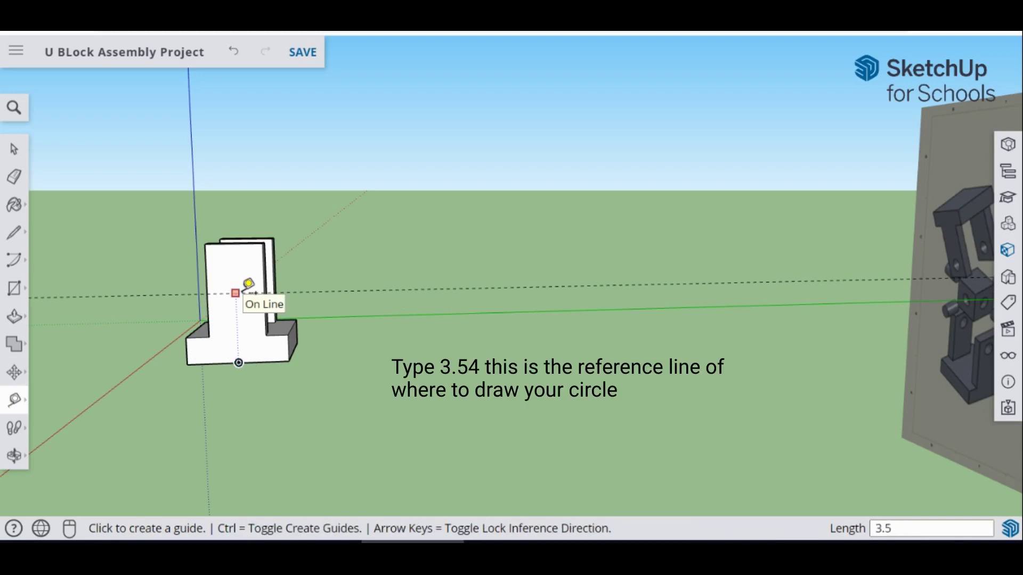
- Draw a circle of 0.395 inch radius centred on that upright's guide line above the base's midpoint, and erase the guide line
scroll(244, 278, "up", 3)
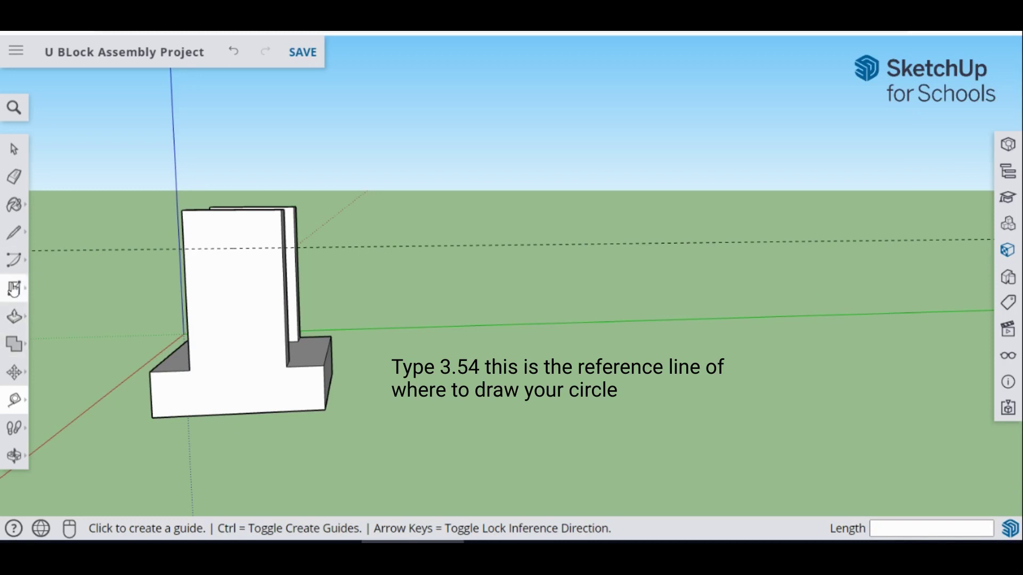
left_click(13, 292)
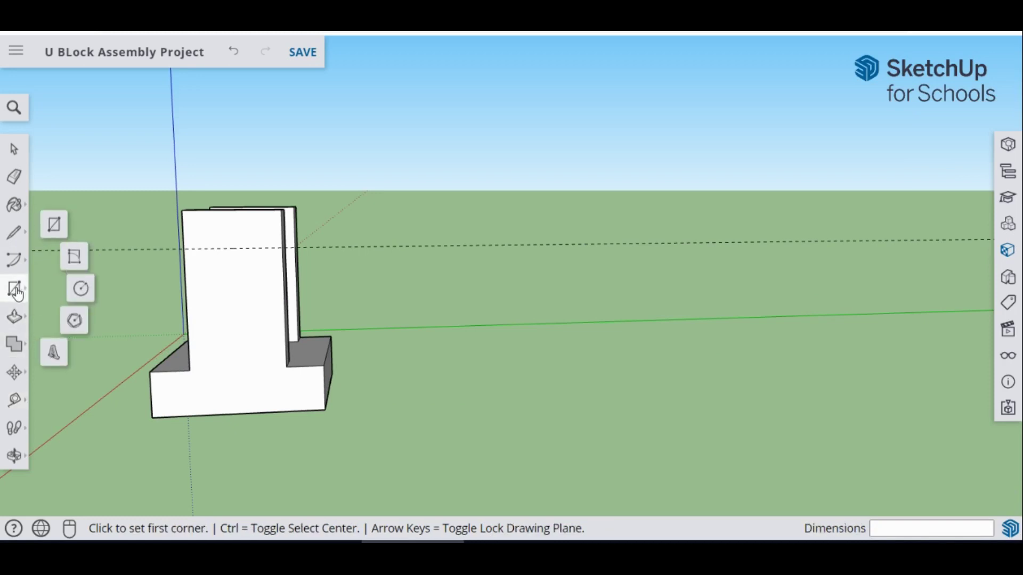
left_click(81, 288)
left_click(234, 248)
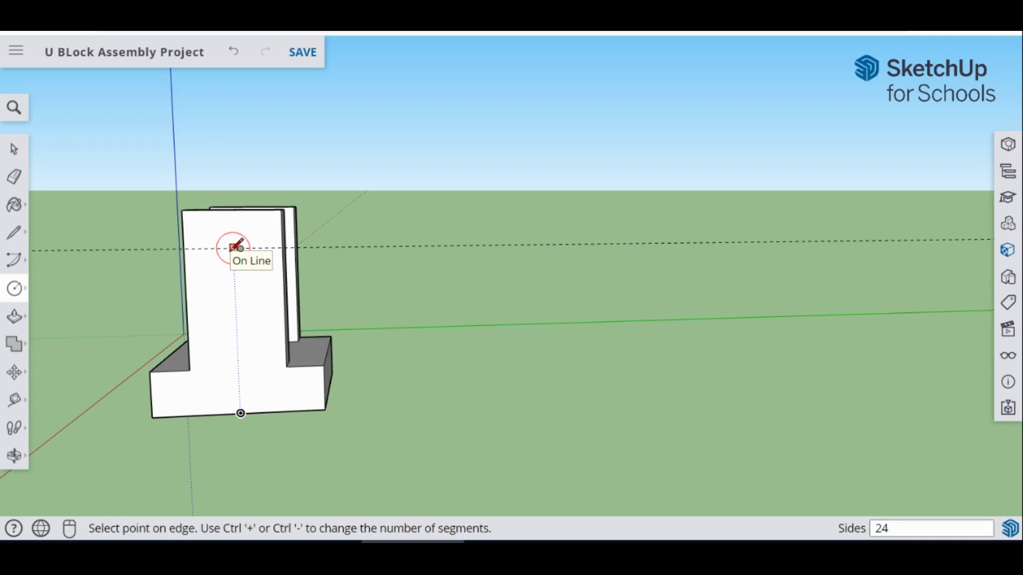
left_click(253, 264)
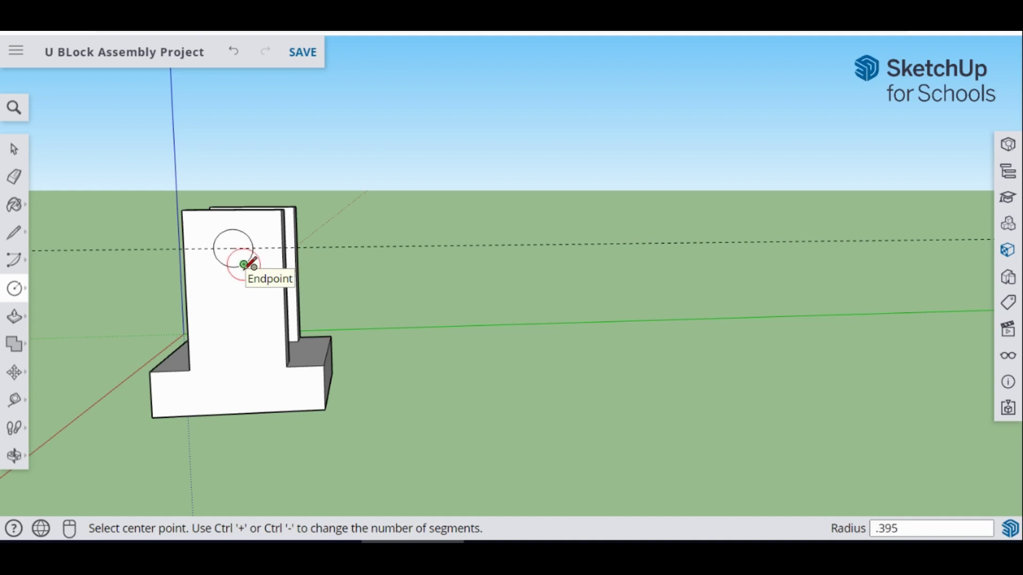
mouse_move(251, 304)
middle_mouse_down()
mouse_move(315, 311)
mouse_move(251, 275)
middle_mouse_up()
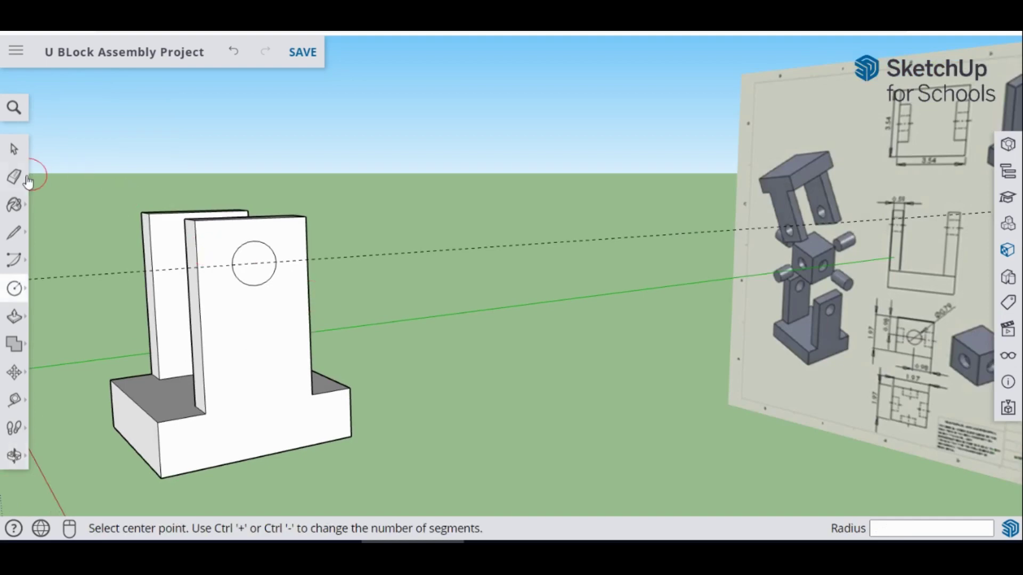
key("e")
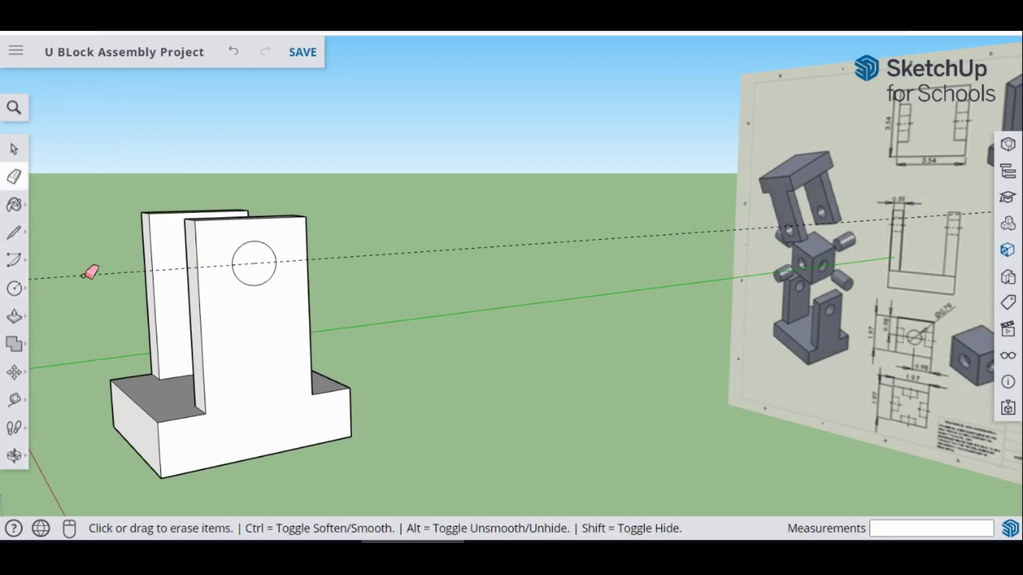
- Place a guide line 3.54 inches above the bottom edge's midpoint on the bracket's opposite outer face
mouse_move(45, 295)
middle_mouse_down()
mouse_move(205, 304)
mouse_move(304, 418)
mouse_move(541, 327)
mouse_move(578, 358)
mouse_move(726, 315)
mouse_move(631, 375)
middle_mouse_up()
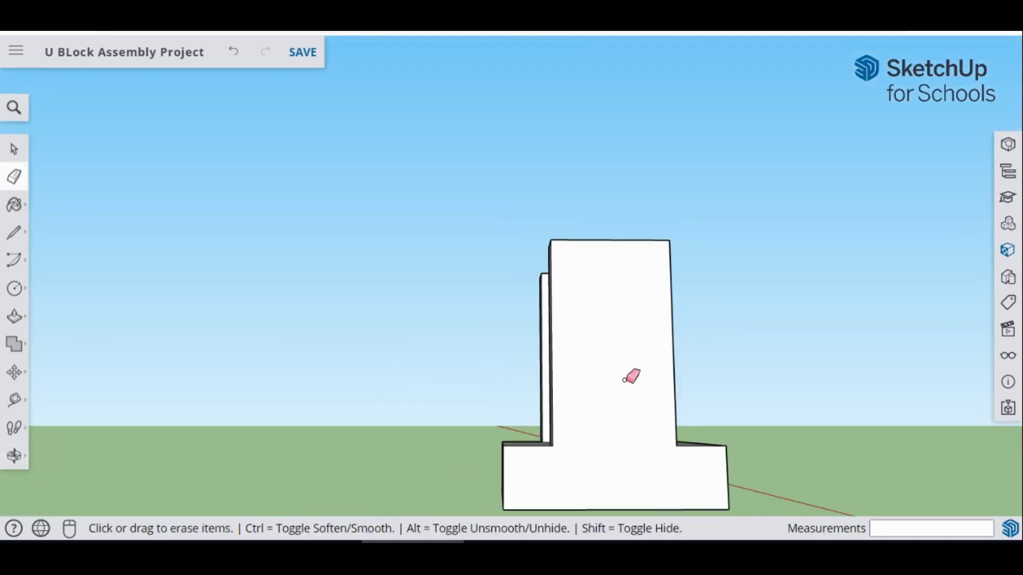
left_click(14, 399)
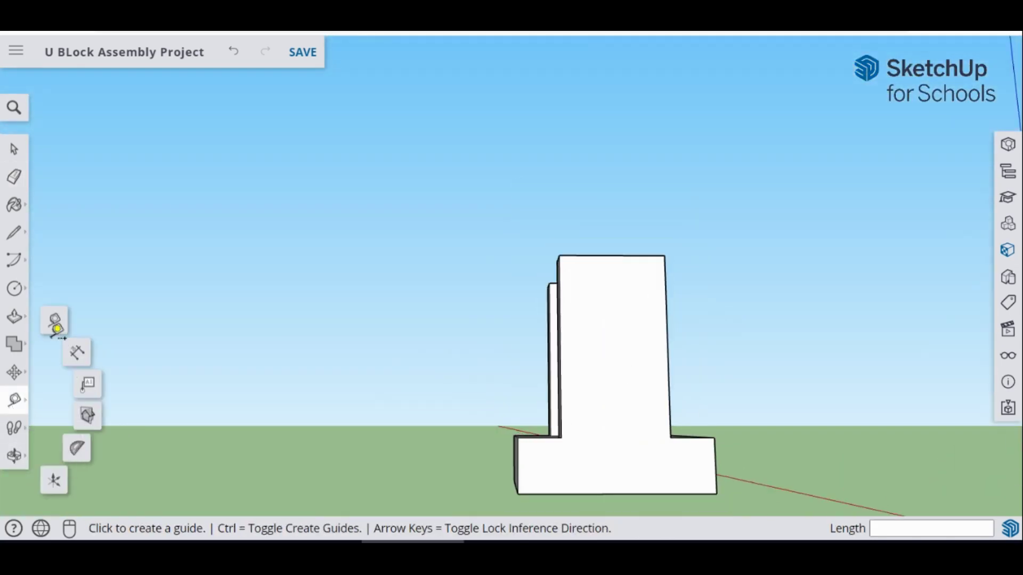
left_click(618, 493)
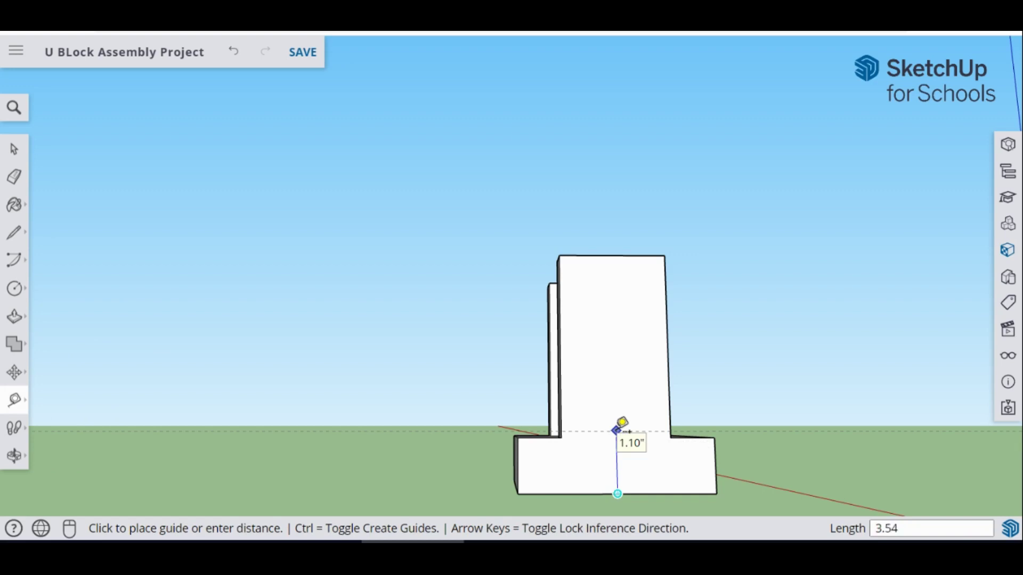
type("3.54")
key("Return")
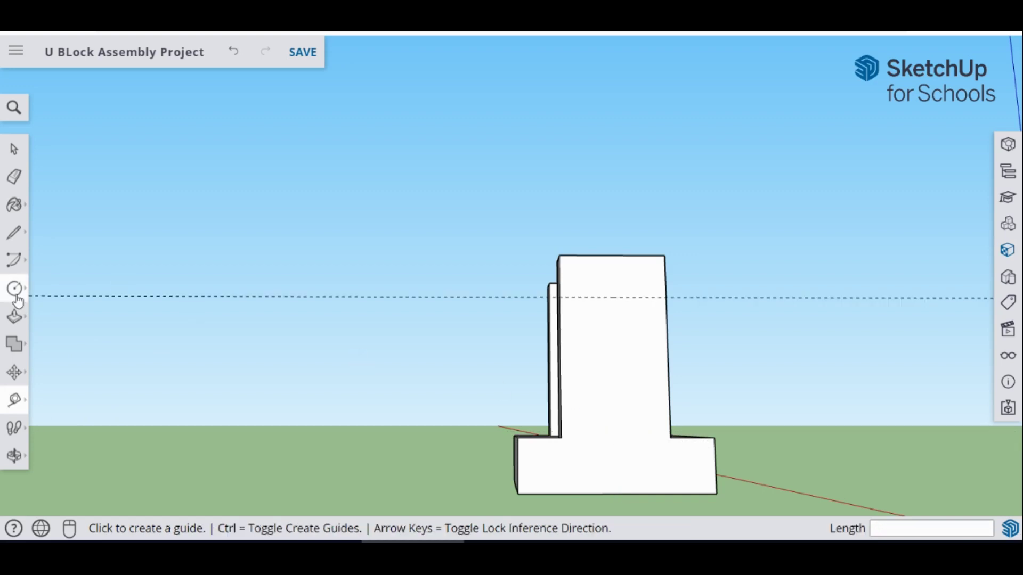
- Draw a circle of 0.395 inch radius on the opposite upright, centred on the guide line above the base's midpoint
left_click(18, 301)
left_click(612, 297)
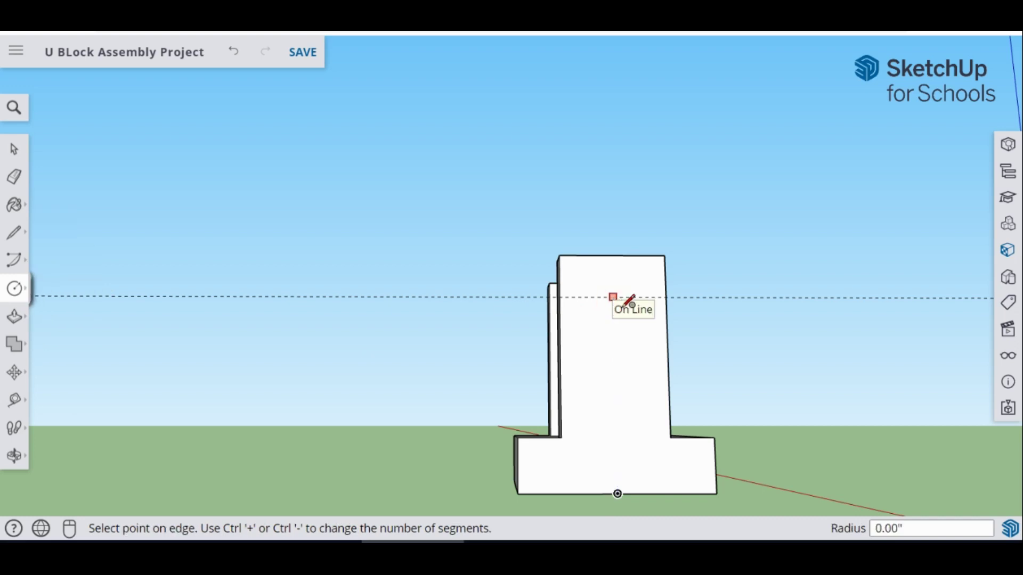
left_click(625, 313)
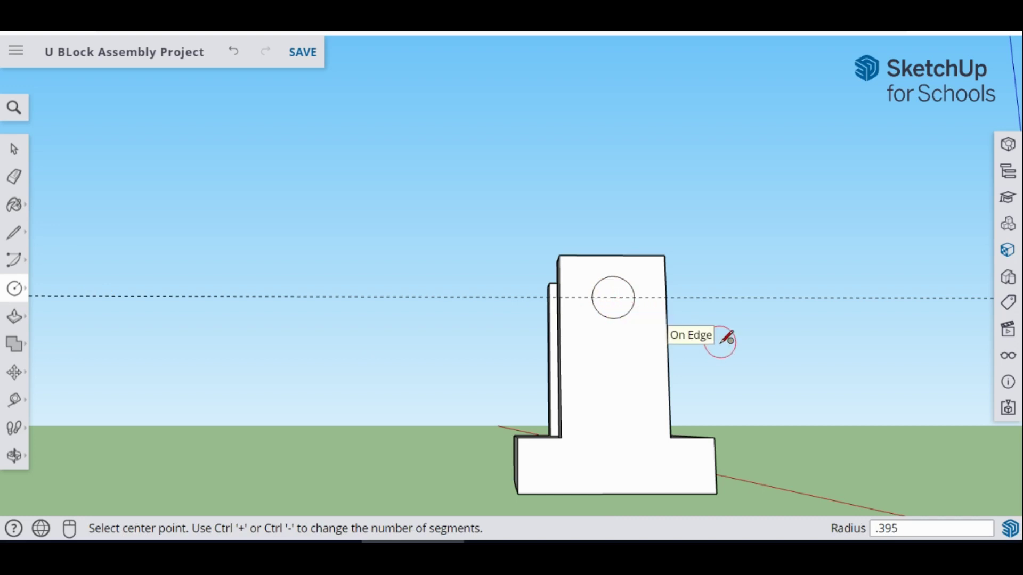
- Erase the guide line crossing the second upright's circle
key("o")
mouse_move(726, 338)
left_mouse_down()
mouse_move(645, 373)
mouse_move(484, 394)
left_mouse_up()
key("c")
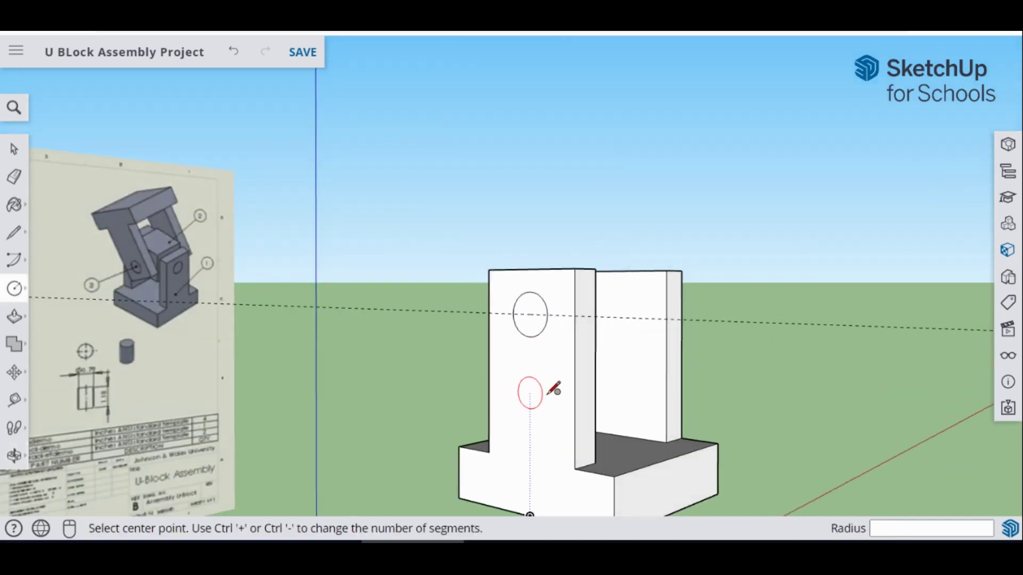
key("e")
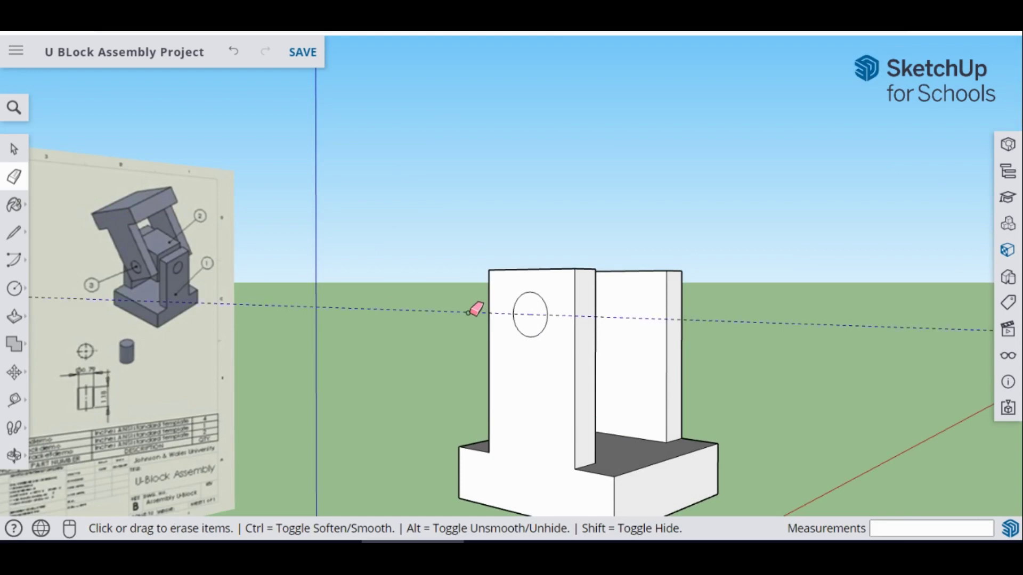
key("o")
mouse_move(393, 356)
left_mouse_down()
mouse_move(365, 363)
mouse_move(423, 373)
mouse_move(359, 371)
left_mouse_up()
key("e")
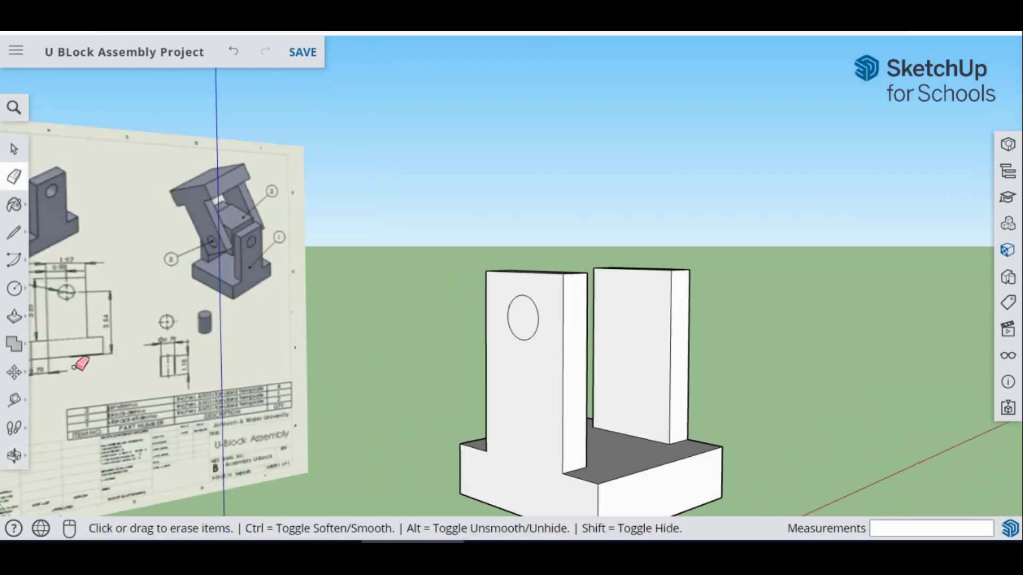
- Push/Pull both circles 0.59 inch through their uprights to cut the two pin holes
left_click(14, 317)
left_click(526, 323)
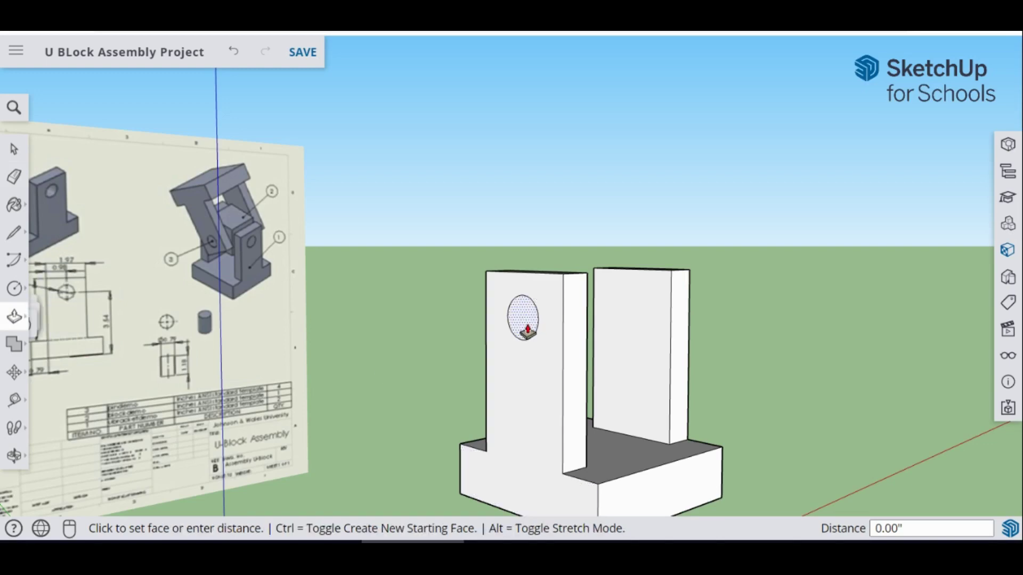
left_click(586, 308)
middle_click_drag(612, 331, 550, 353)
left_click(578, 347)
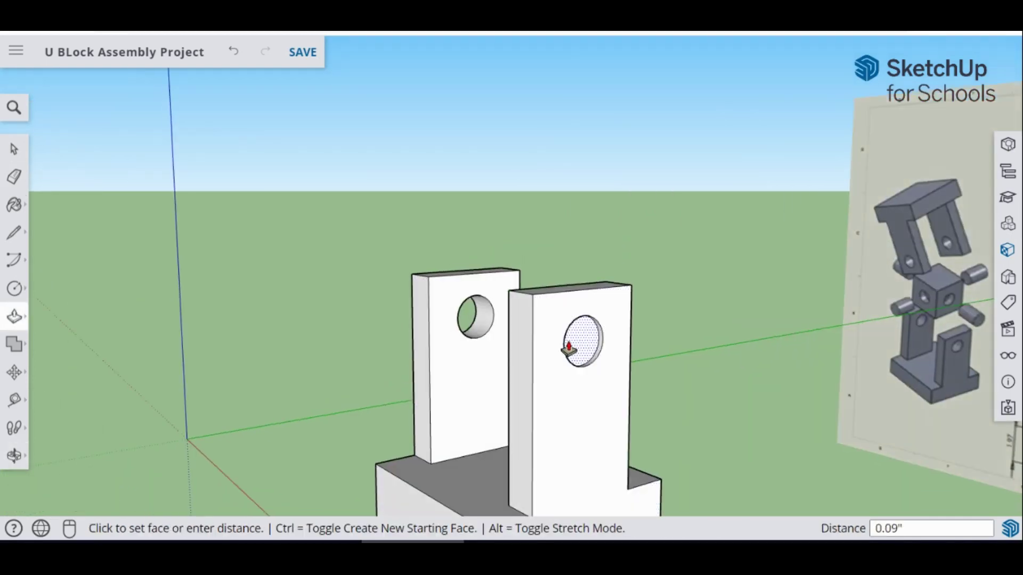
left_click(507, 343)
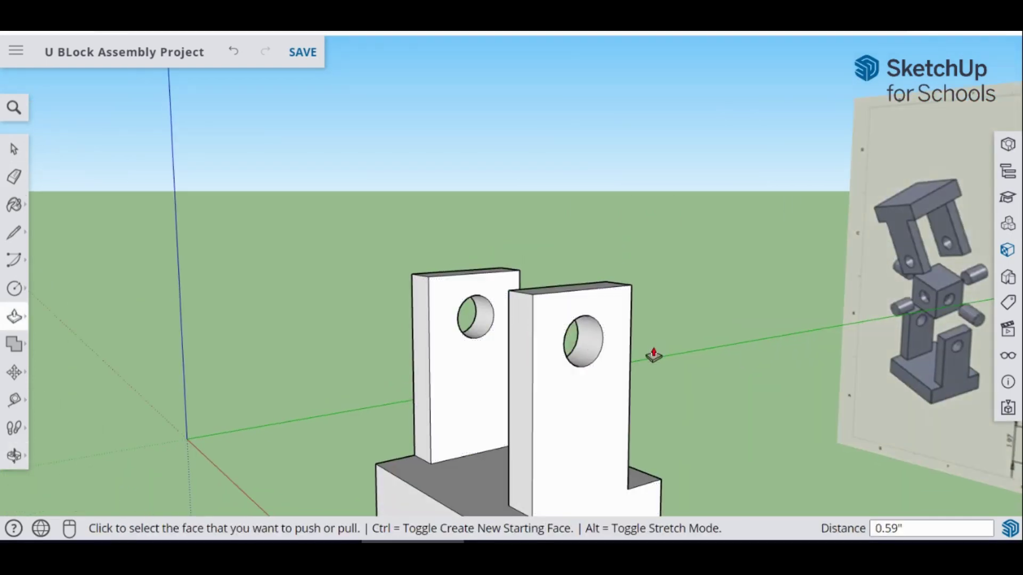
- Select the entire U-shaped bracket and make it a component with the default definition name and no glue alignment
scroll(661, 416, "down", 3)
middle_click_drag(663, 419, 426, 320)
left_click_drag(825, 426, 826, 425)
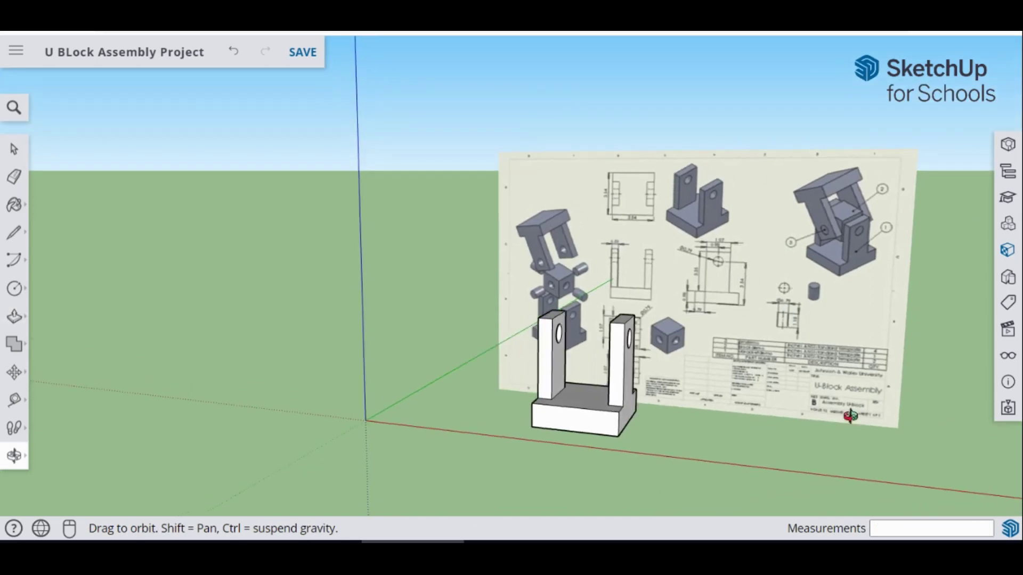
key("p")
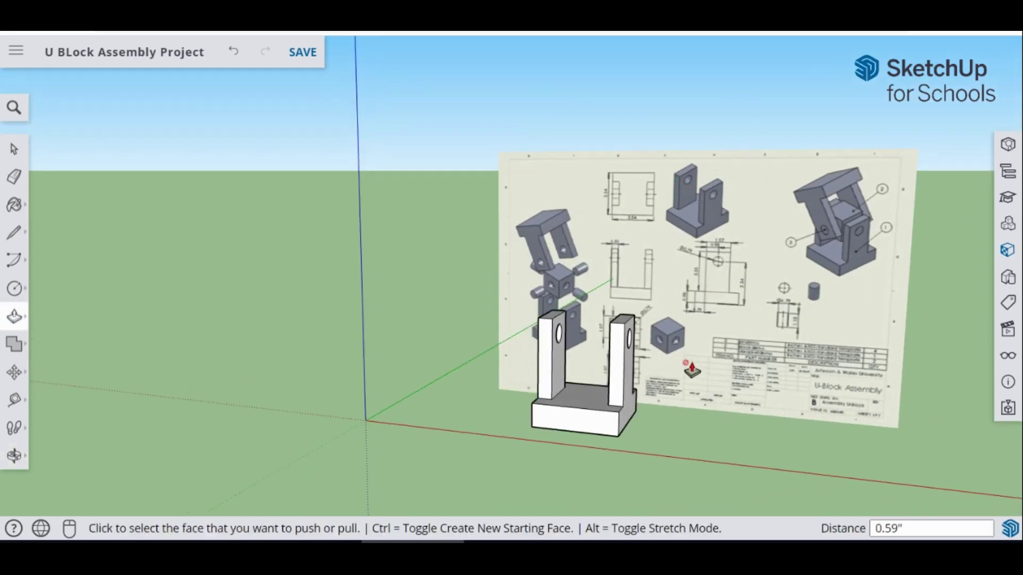
middle_click_drag(692, 368, 71, 215)
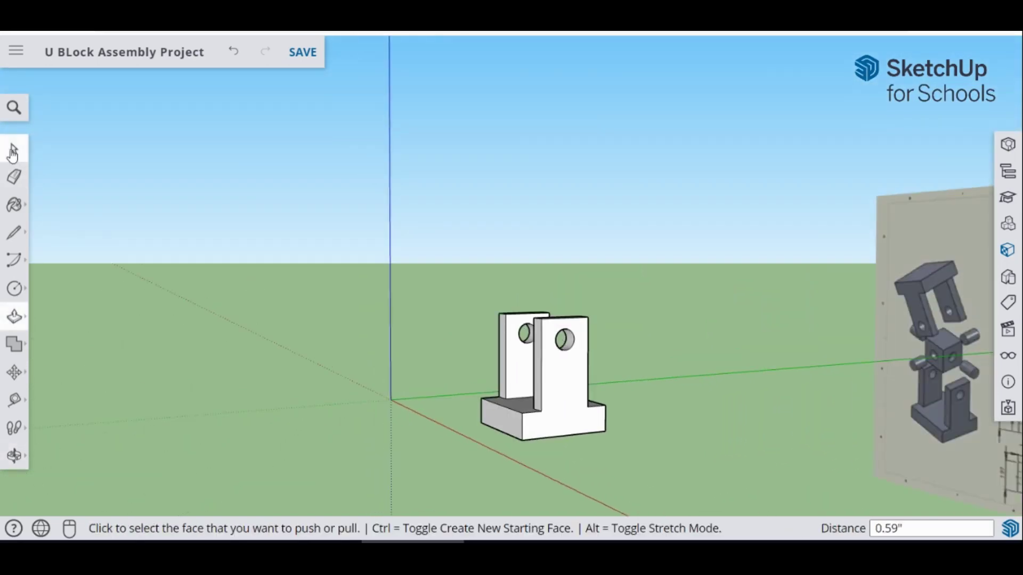
left_click(14, 149)
left_click_drag(547, 329, 622, 496)
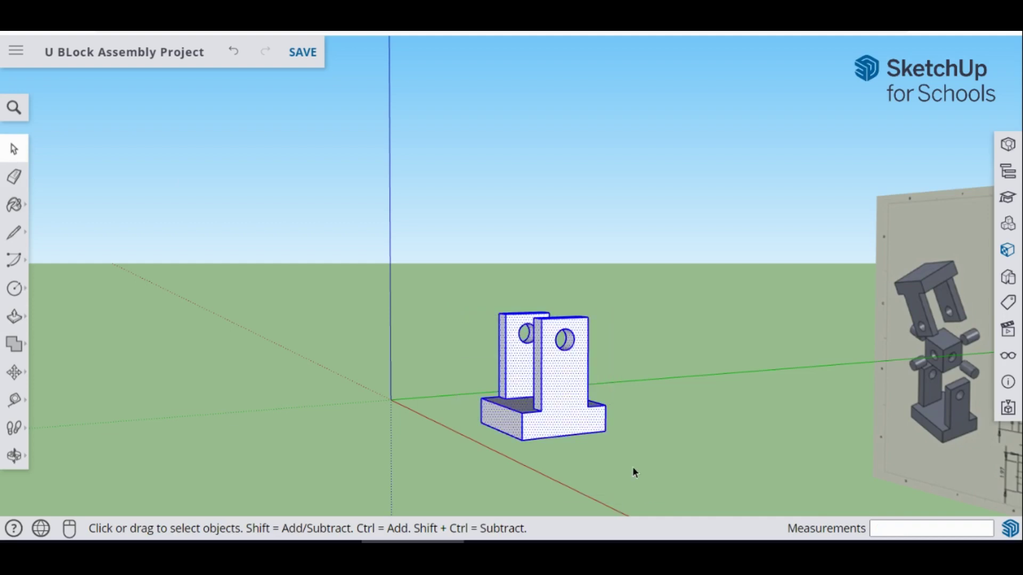
right_click(546, 385)
left_click(613, 271)
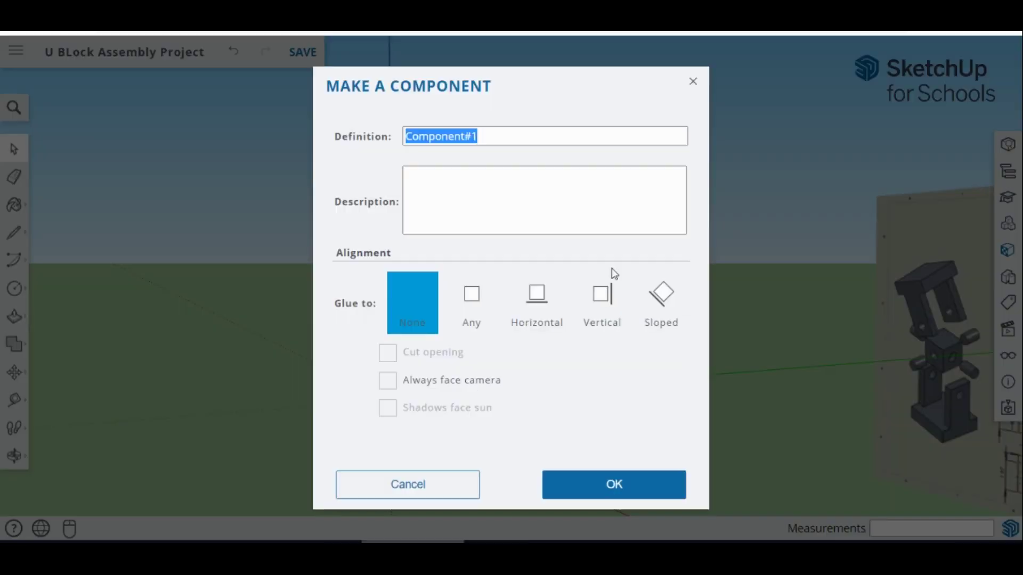
left_click(613, 486)
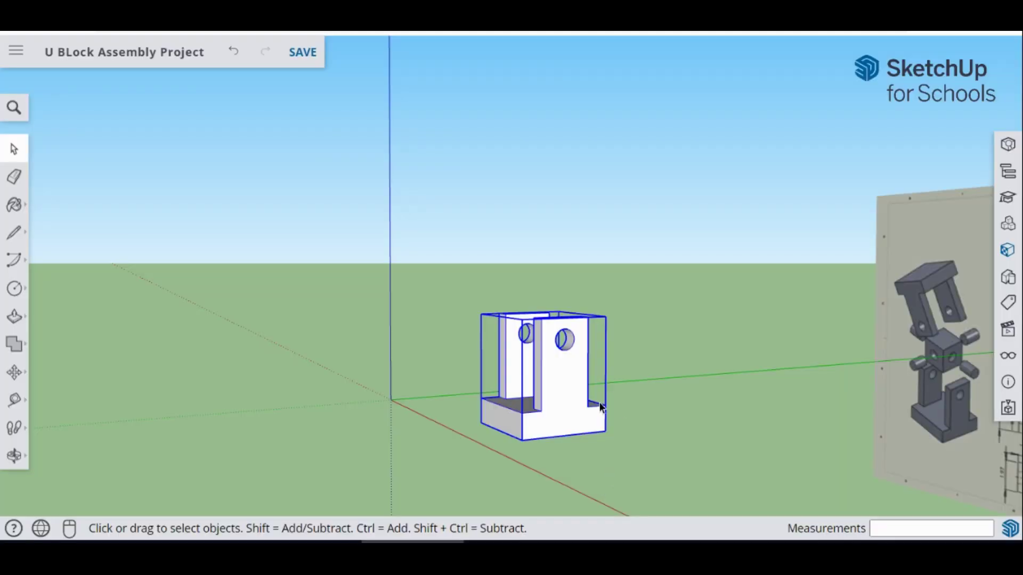
- Copy the U-bracket component about 5.38 inches along the red axis, beside the original
mouse_move(600, 407)
middle_mouse_down()
mouse_move(948, 422)
mouse_move(737, 402)
mouse_move(710, 413)
mouse_move(713, 436)
middle_mouse_up()
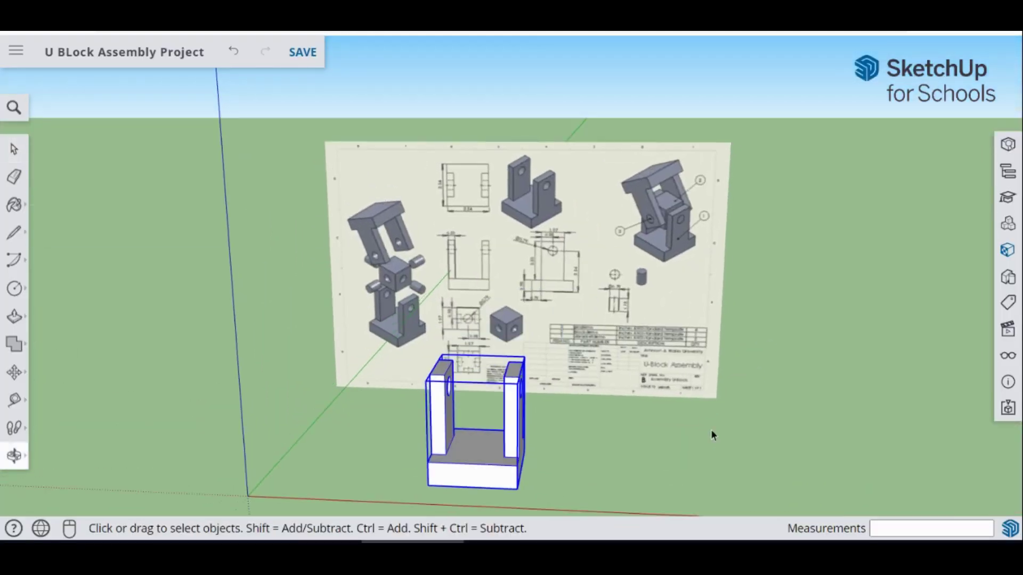
scroll(634, 334, "up", 10)
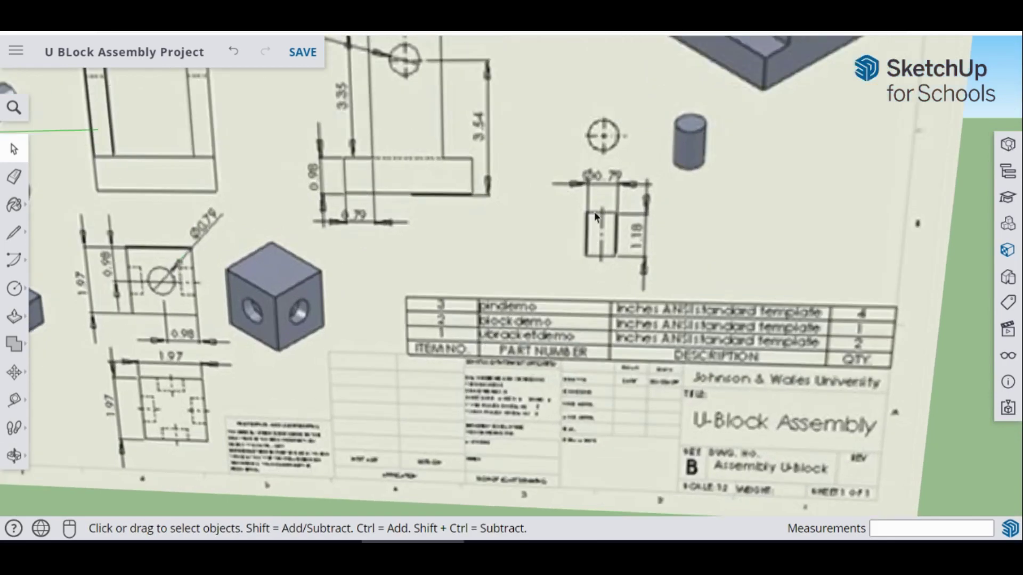
scroll(595, 215, "down", 5)
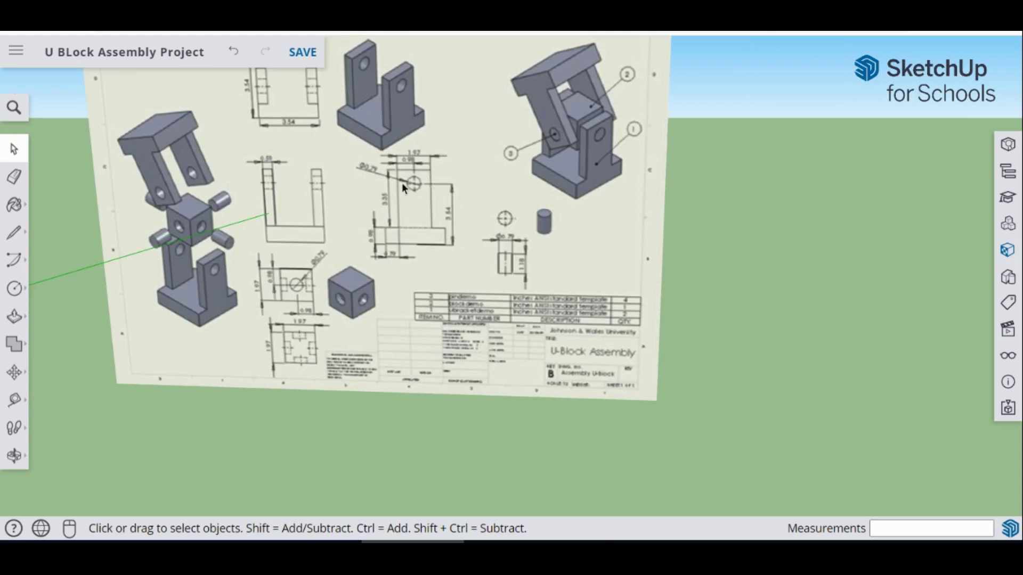
scroll(393, 225, "down", 5)
mouse_move(320, 298)
middle_mouse_down()
mouse_move(314, 309)
mouse_move(336, 290)
middle_mouse_up()
left_click(15, 373)
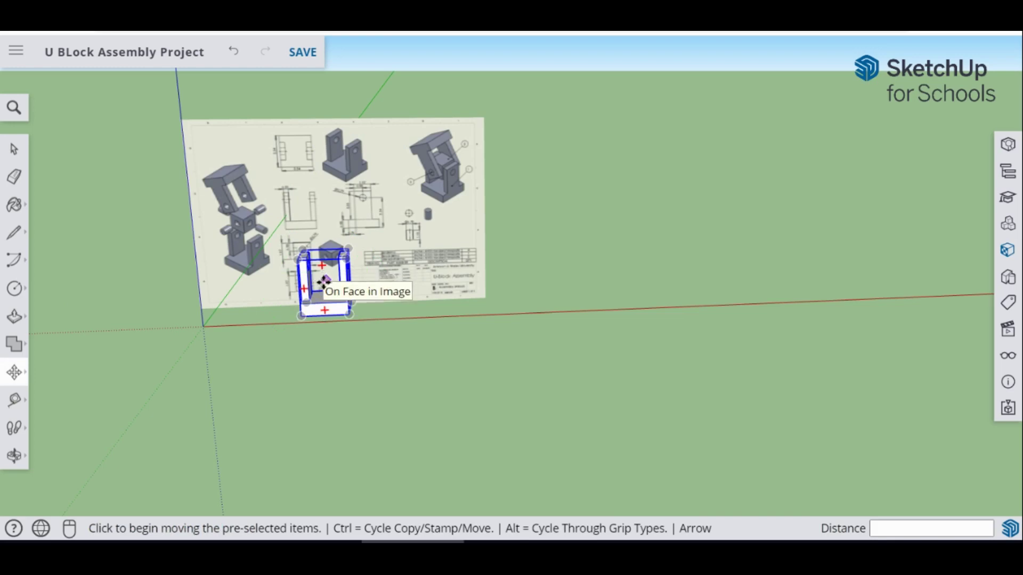
key("ctrl")
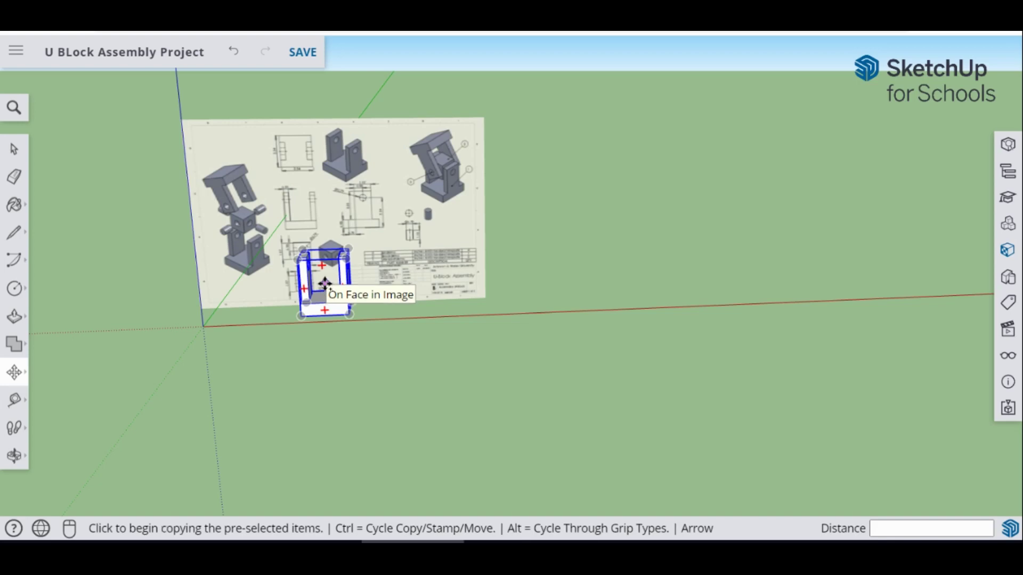
left_click(325, 284)
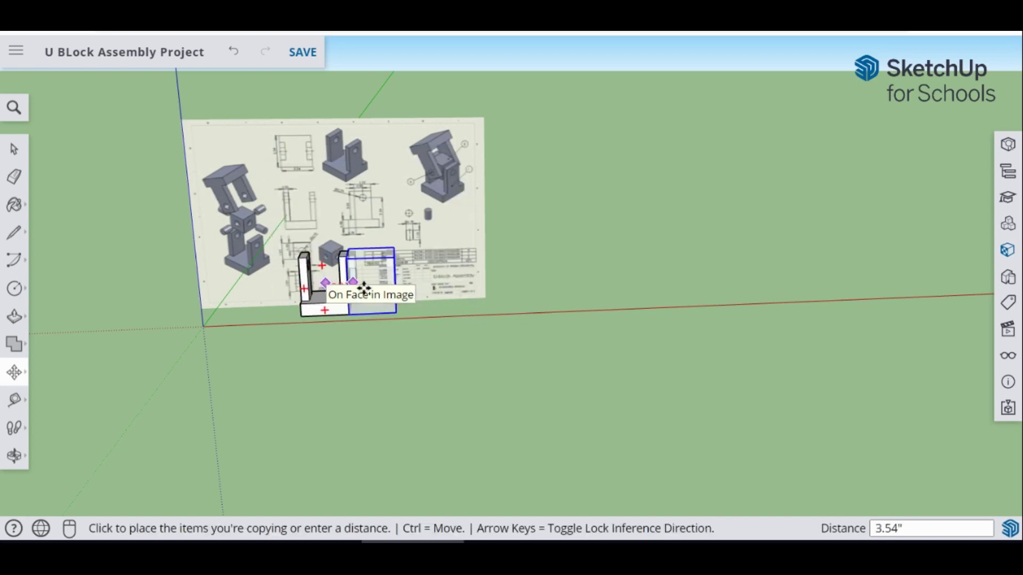
left_click(366, 288)
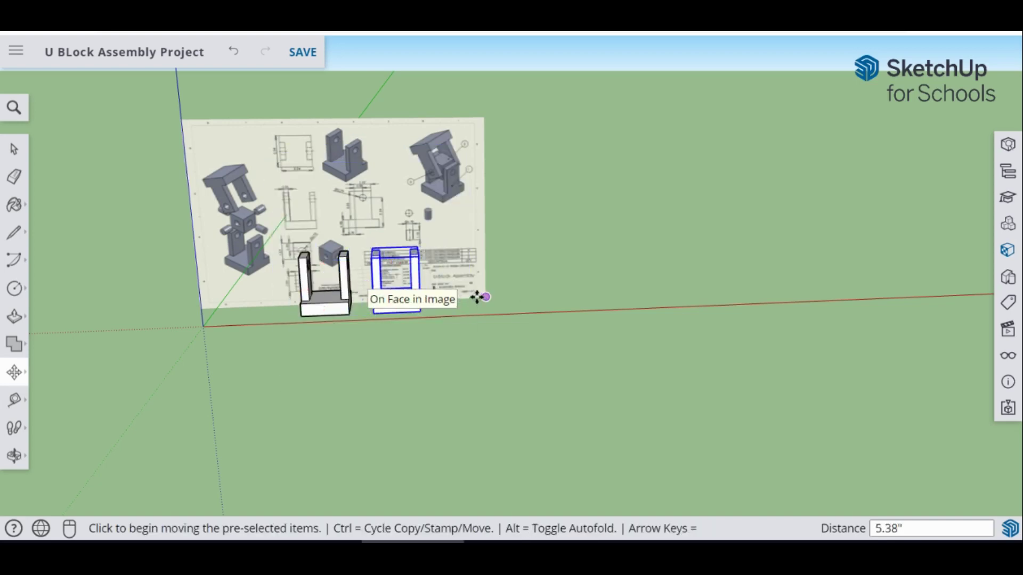
- Rotate the copied bracket upside down about the red axis, pivoting on the face of its upright
middle_click_drag(477, 292, 256, 293)
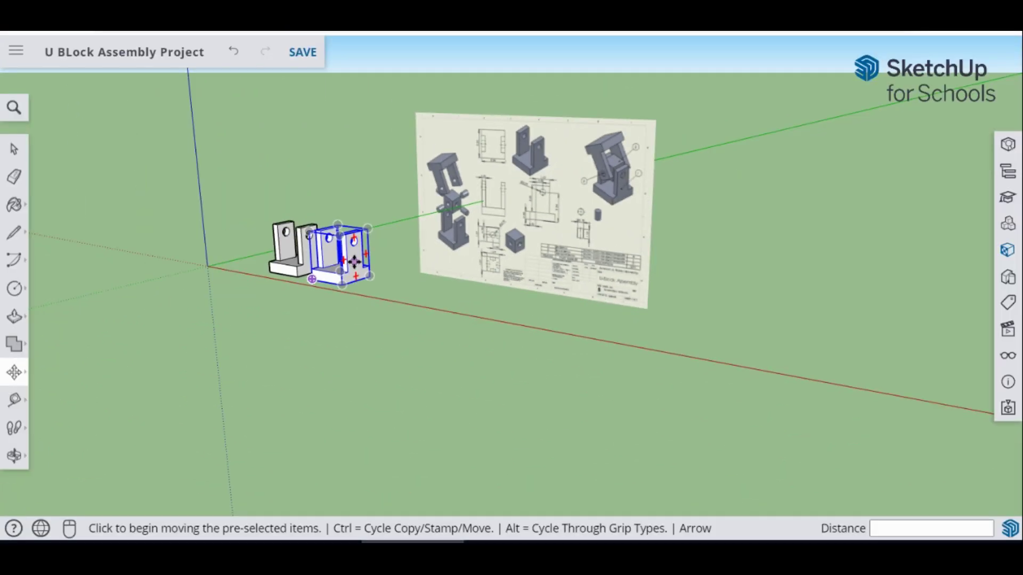
middle_click_drag(368, 265, 330, 210)
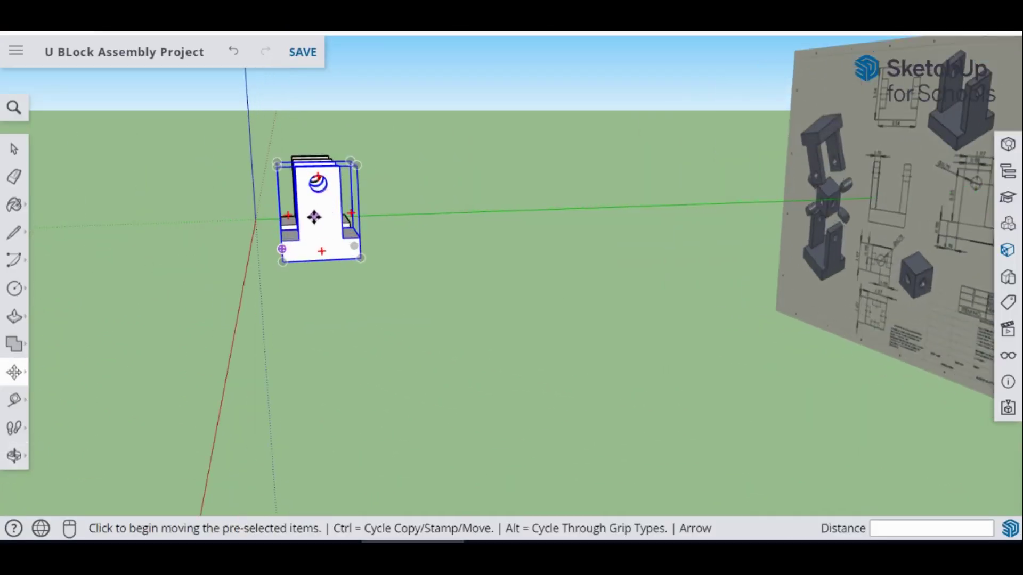
left_click(11, 373)
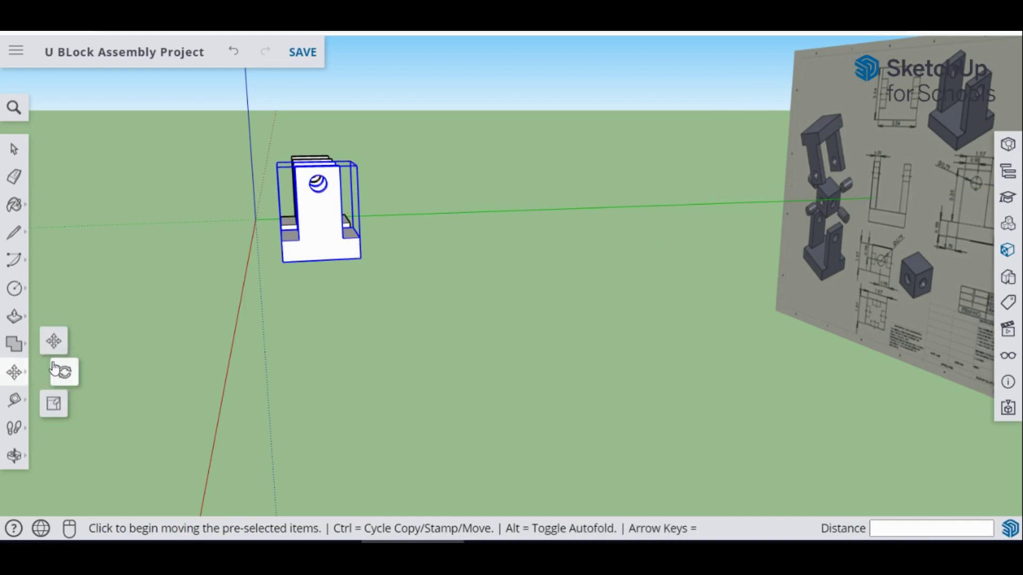
left_click(64, 370)
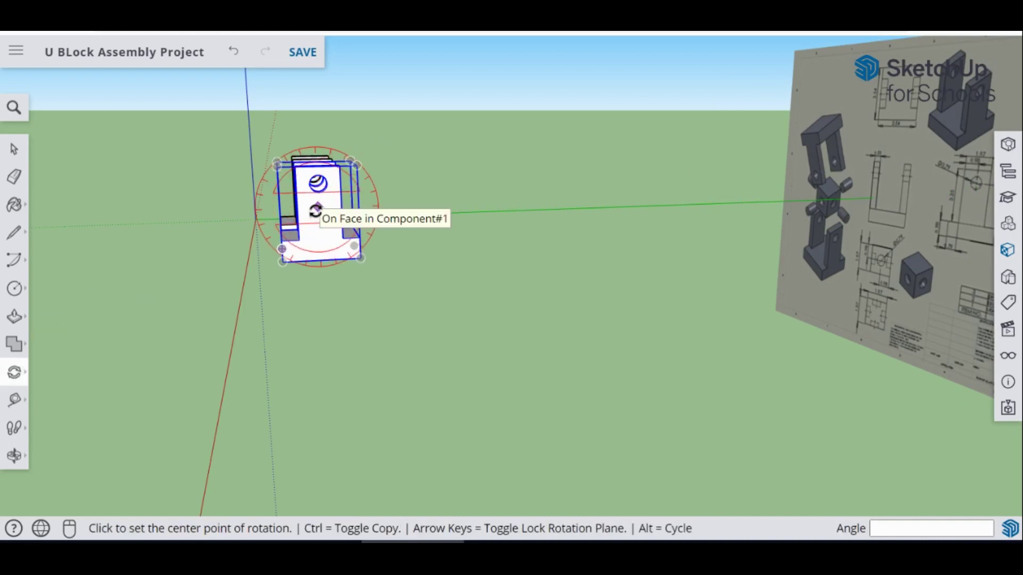
left_click(315, 211)
left_click(319, 240)
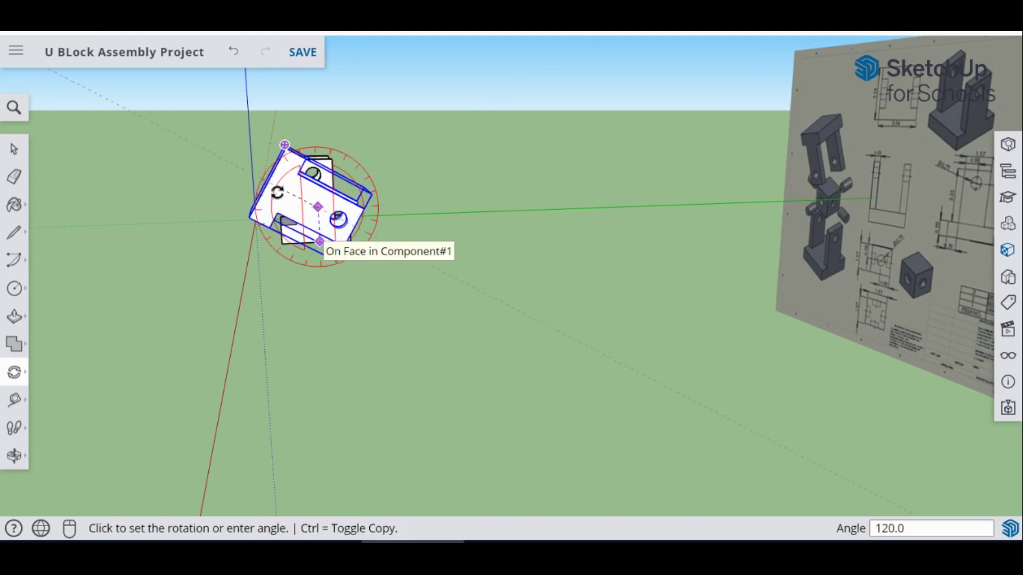
left_click(319, 188)
- Rotate the inverted bracket a quarter turn about the vertical axis, pivoting on its base face
middle_click_drag(319, 188, 562, 327)
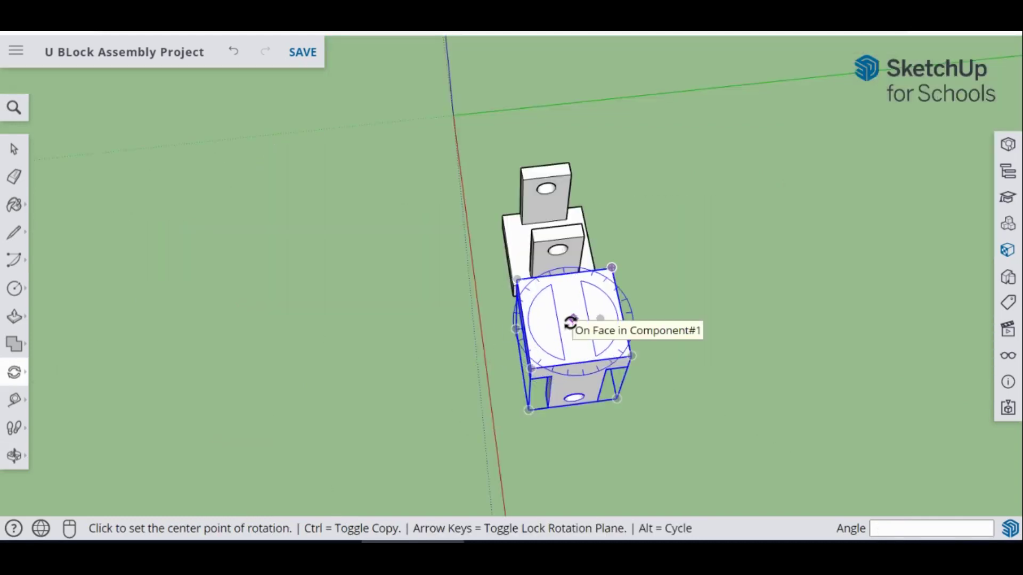
left_click(570, 322)
left_click(544, 322)
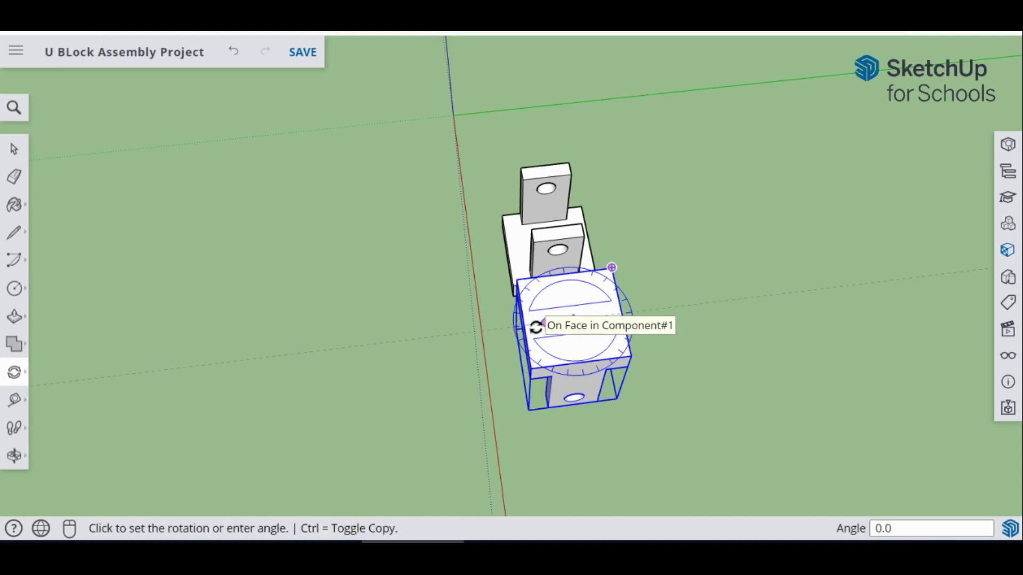
left_click(584, 369)
- Move the inverted bracket about 5.37 inches from the bottom midpoint of its upright to above the first bracket
mouse_move(422, 406)
middle_mouse_down()
mouse_move(559, 224)
mouse_move(568, 372)
middle_mouse_up()
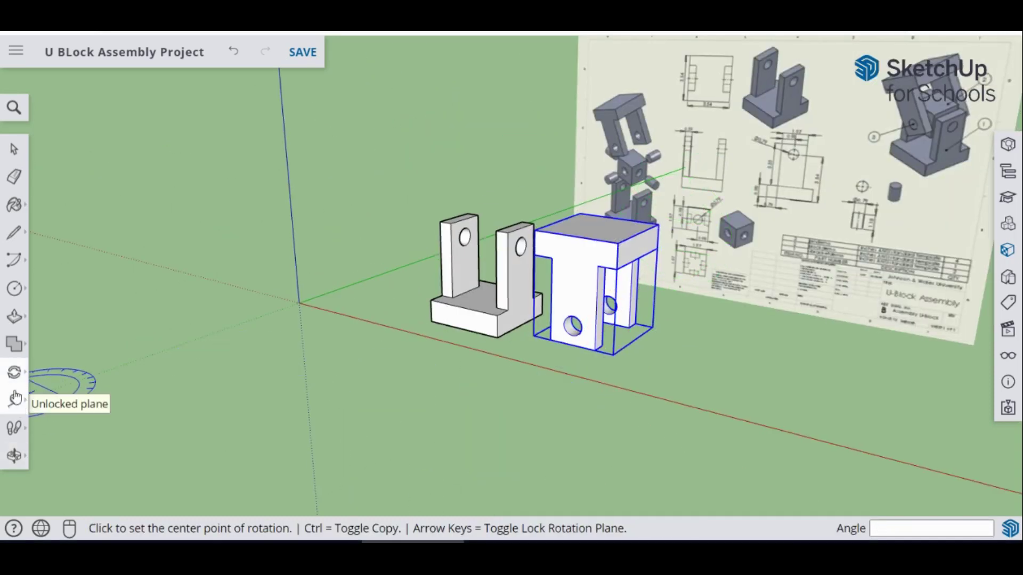
key("m")
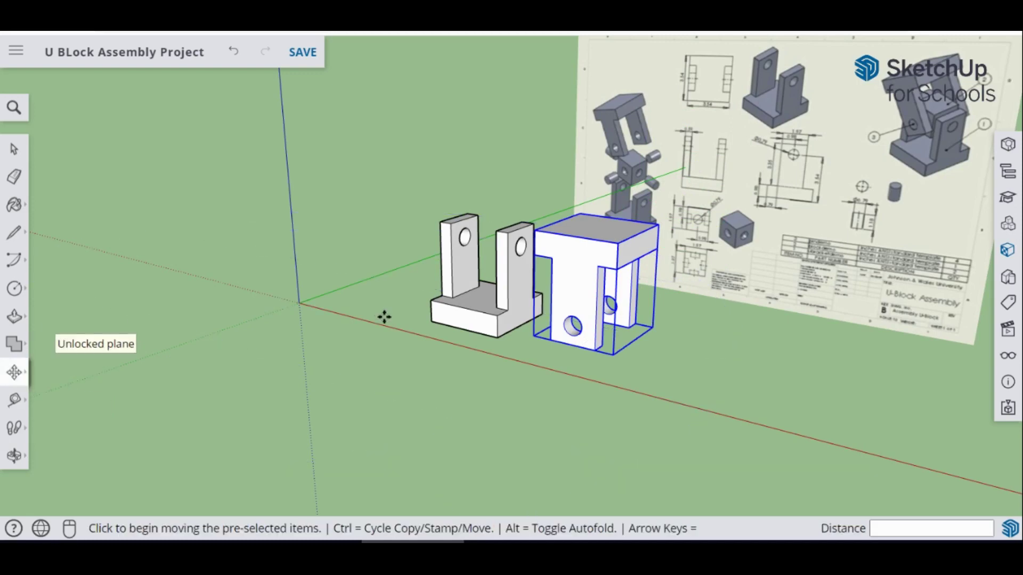
left_click(572, 345)
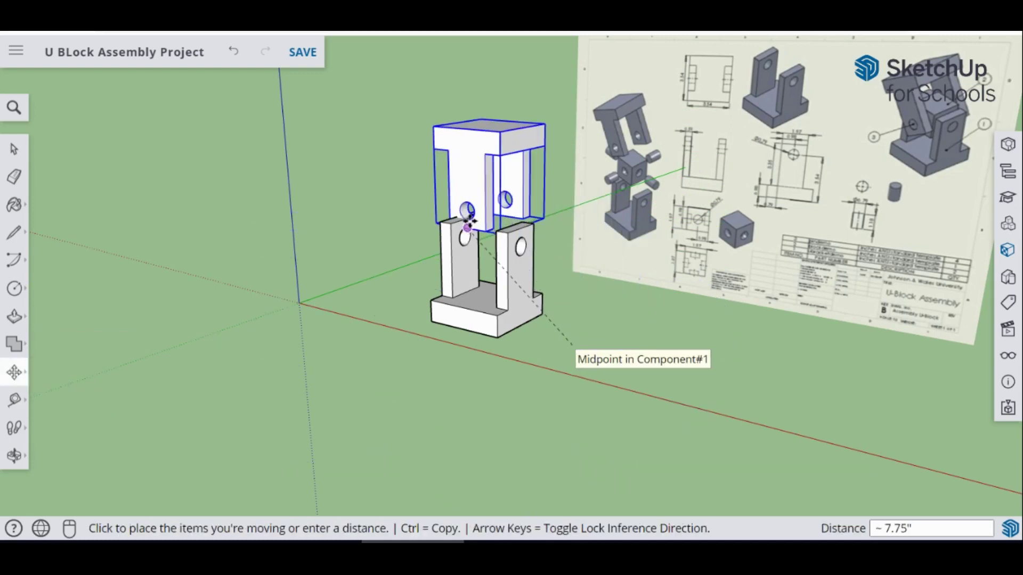
left_click(507, 220)
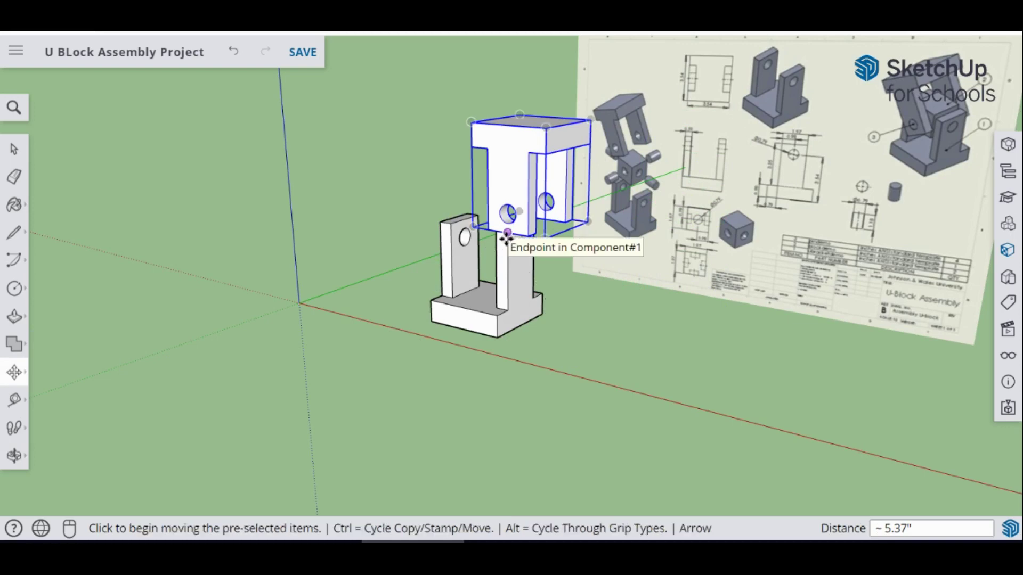
- Centre the inverted bracket over the lower one, shifting it about 1.83 inches sideways and about 1.57 inches up and across
middle_click_drag(506, 220, 570, 183)
left_click(571, 182)
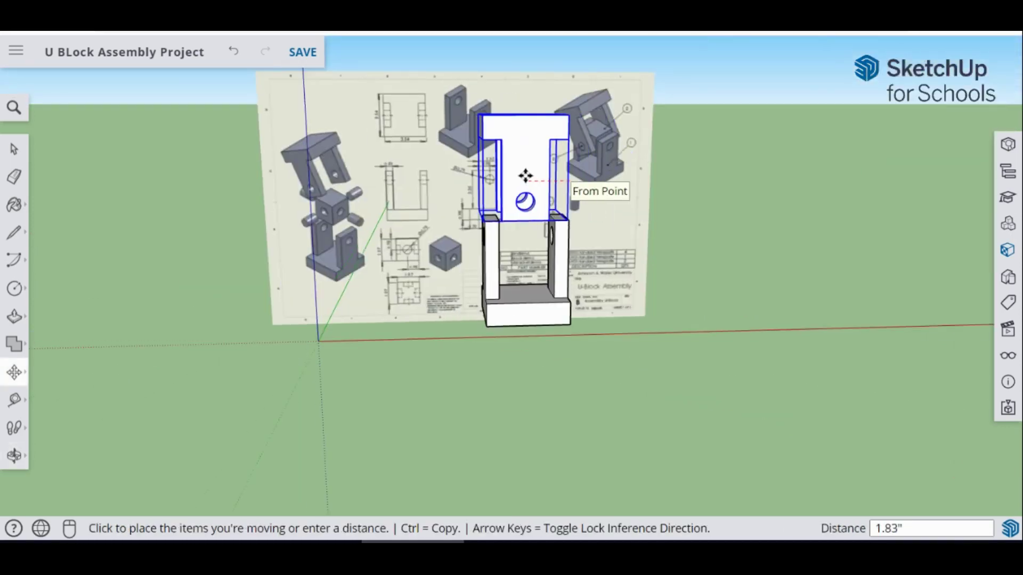
left_click(525, 172)
middle_click_drag(600, 224, 523, 144)
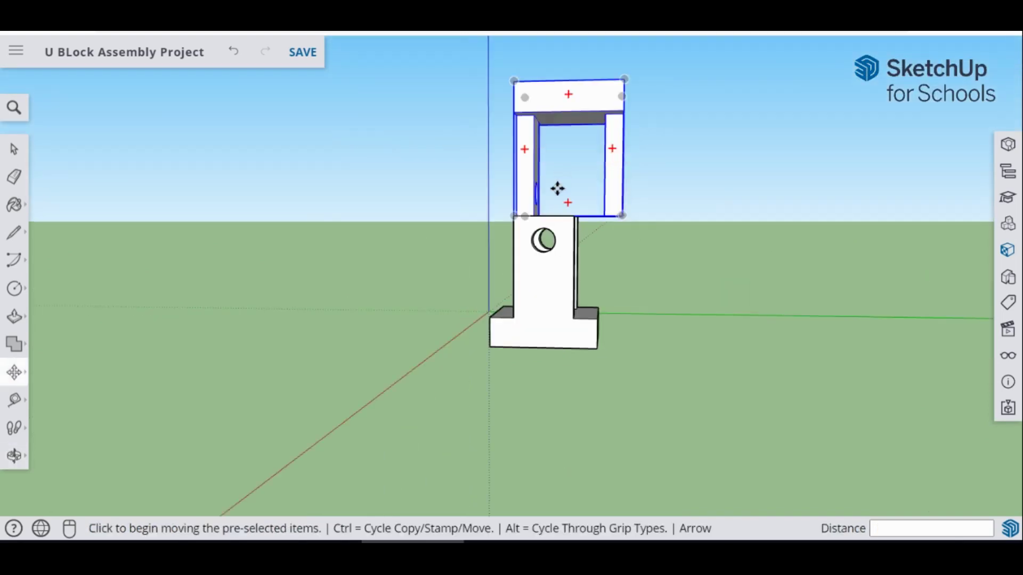
left_click(563, 215)
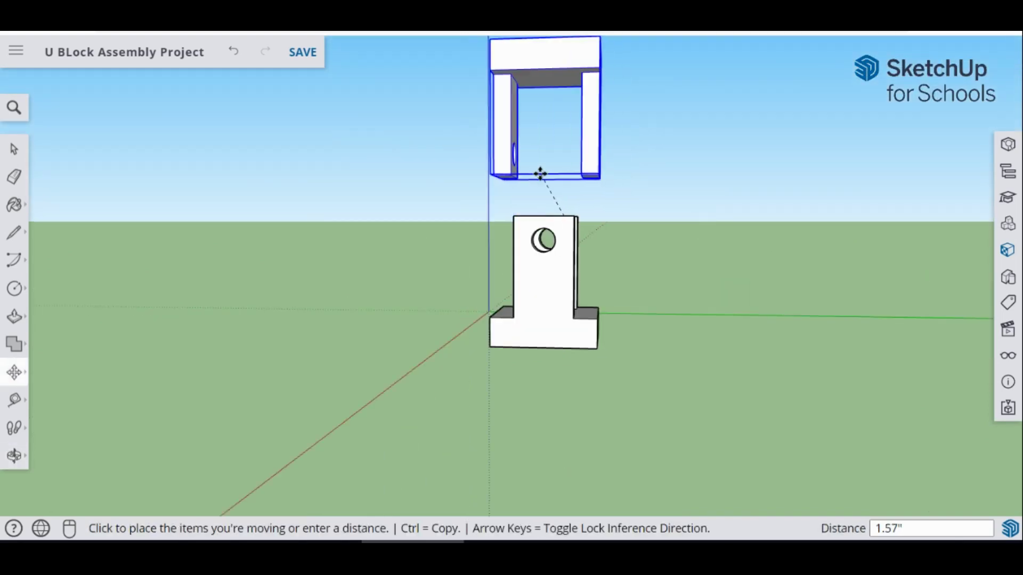
mouse_move(540, 176)
middle_mouse_down()
mouse_move(564, 212)
mouse_move(744, 208)
middle_mouse_up()
- Examine the block's views in the reference drawing for its outer dimensions, hole diameter and hole position
scroll(634, 224, "up", 3)
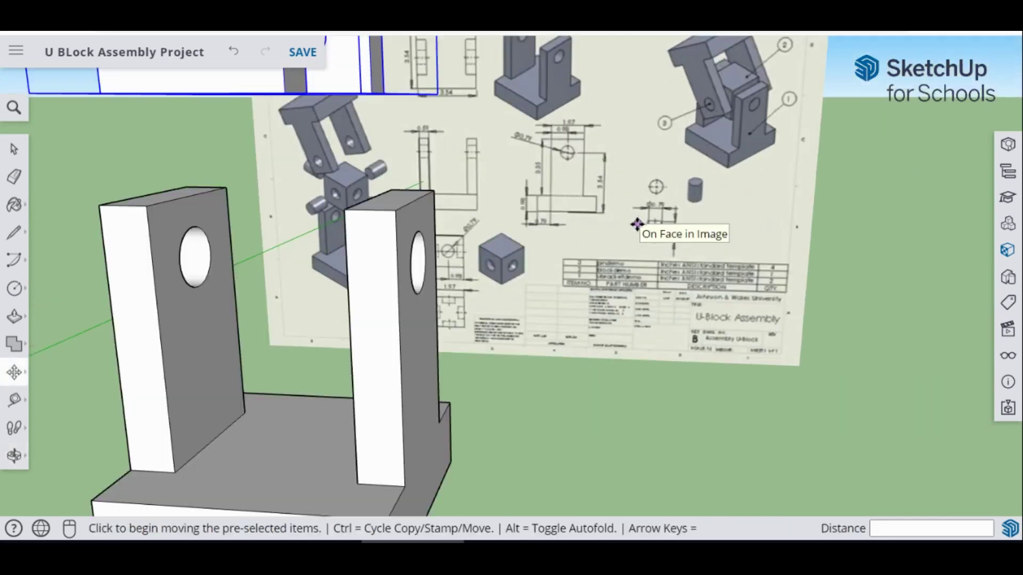
middle_click_drag(554, 264, 609, 244)
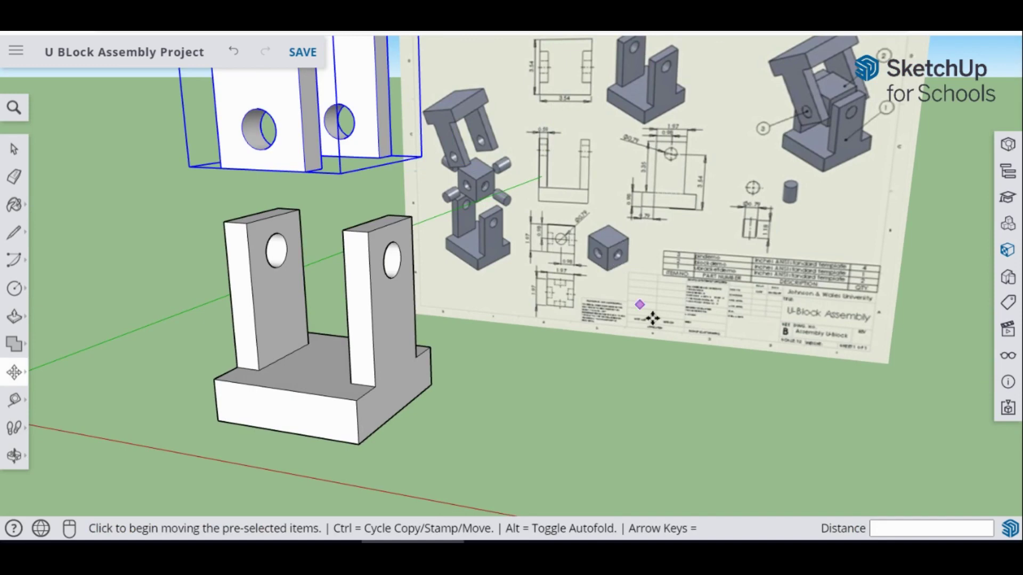
scroll(639, 282, "up", 5)
mouse_move(570, 263)
middle_mouse_down()
mouse_move(659, 263)
mouse_move(646, 245)
middle_mouse_up()
scroll(619, 245, "up", 4)
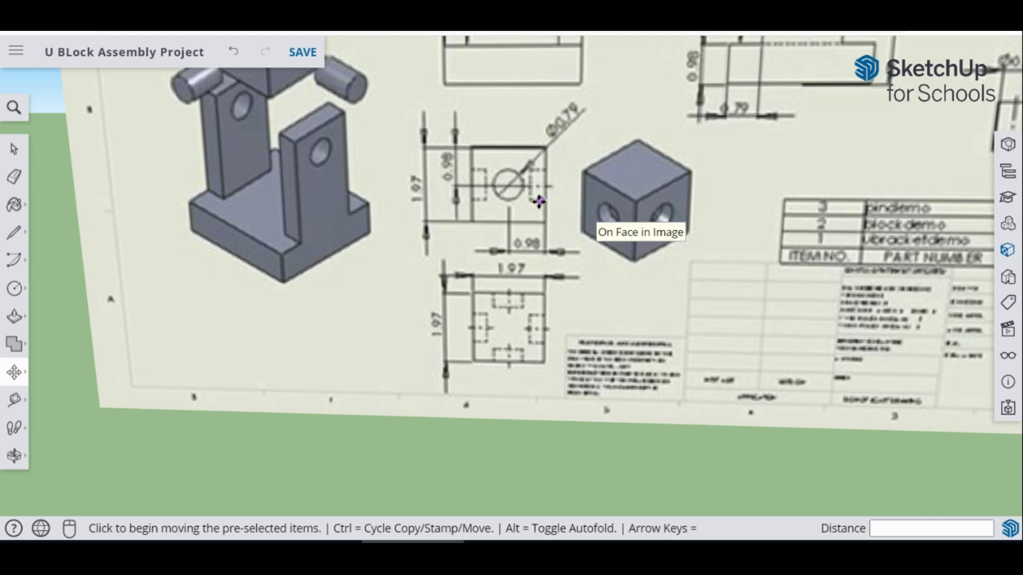
scroll(543, 154, "down", 3)
scroll(542, 155, "down", 2)
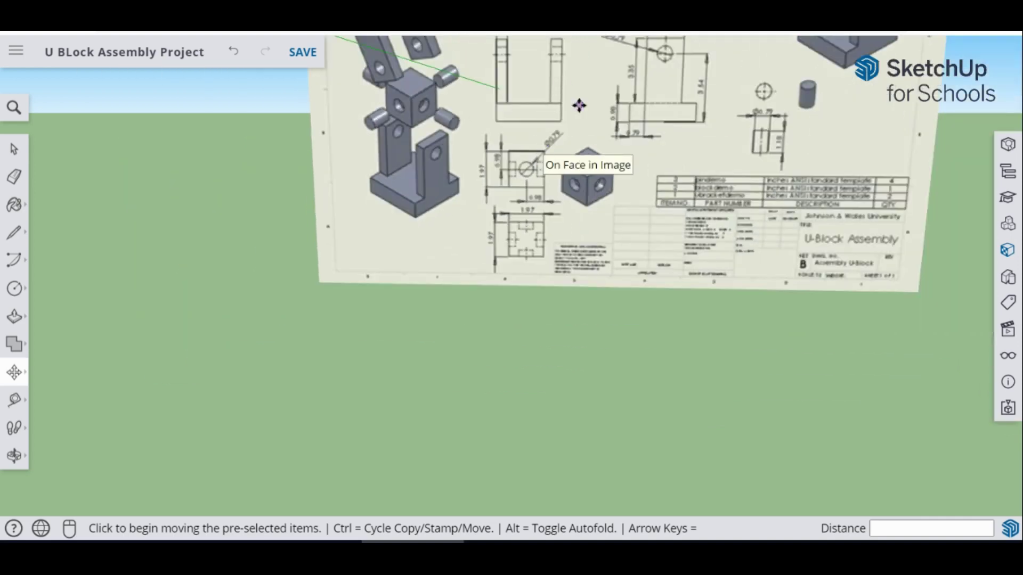
middle_click_drag(611, 97, 586, 82)
scroll(586, 83, "down", 2)
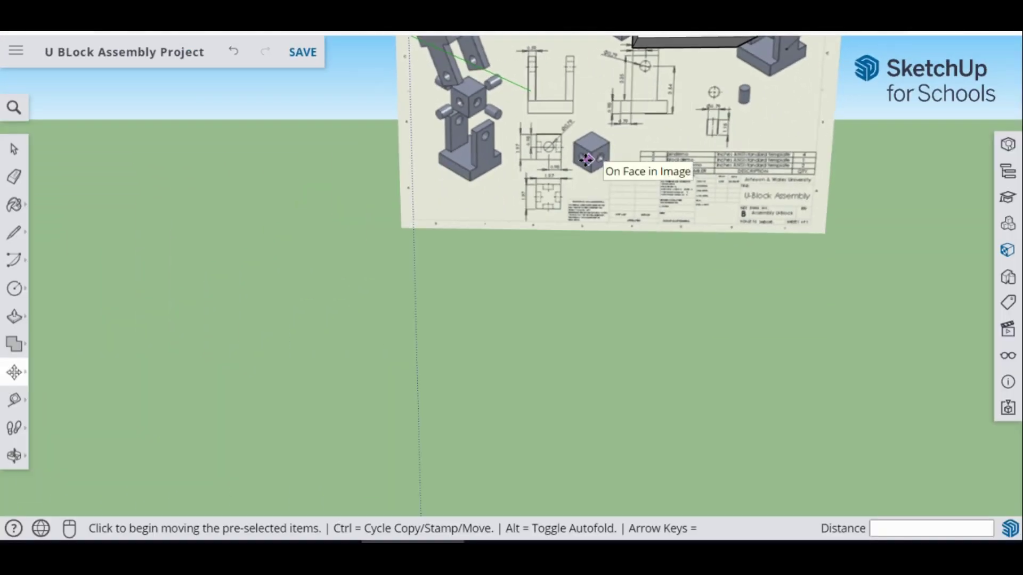
scroll(572, 204, "up", 4)
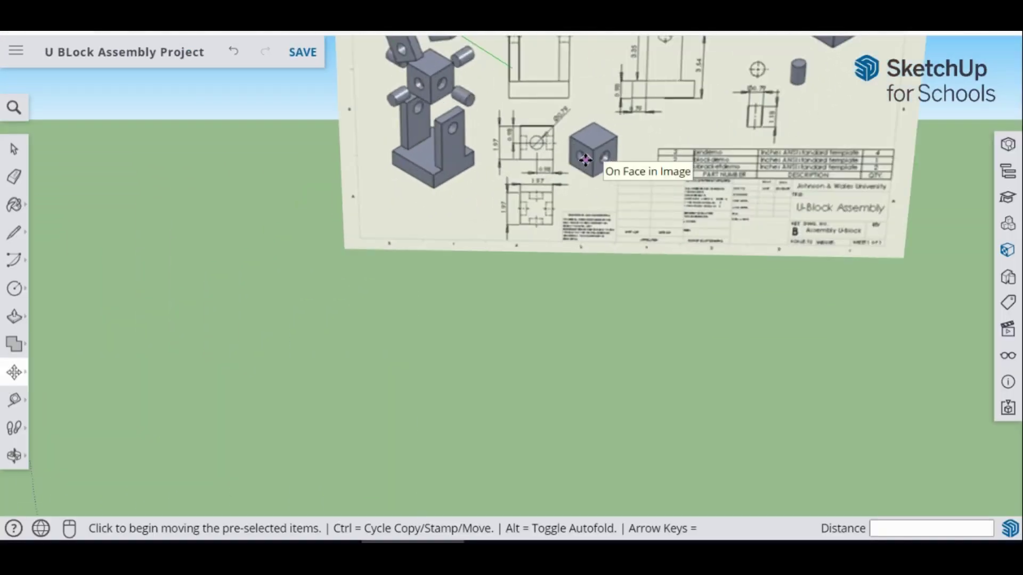
scroll(580, 163, "up", 1)
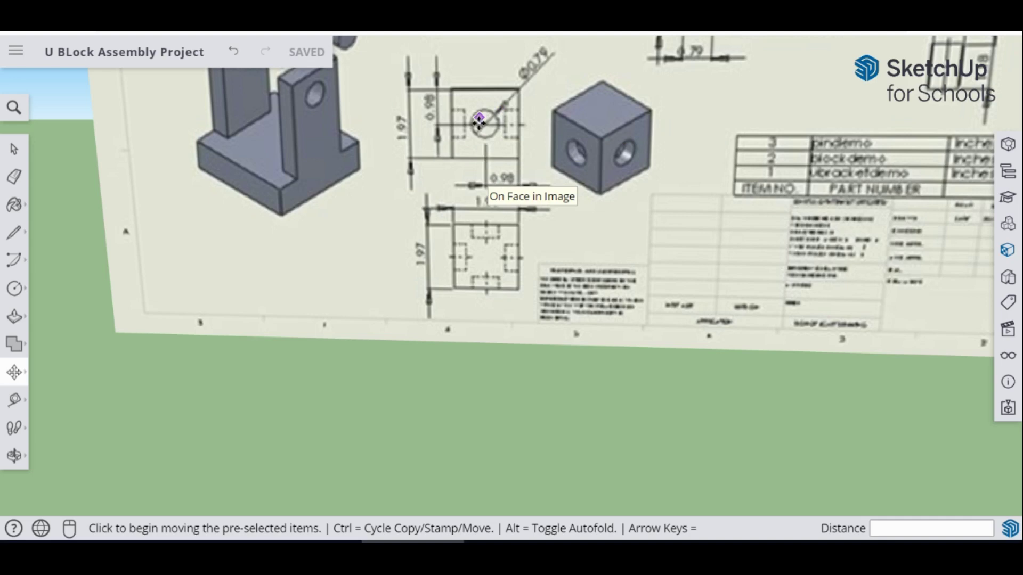
scroll(520, 140, "down", 4)
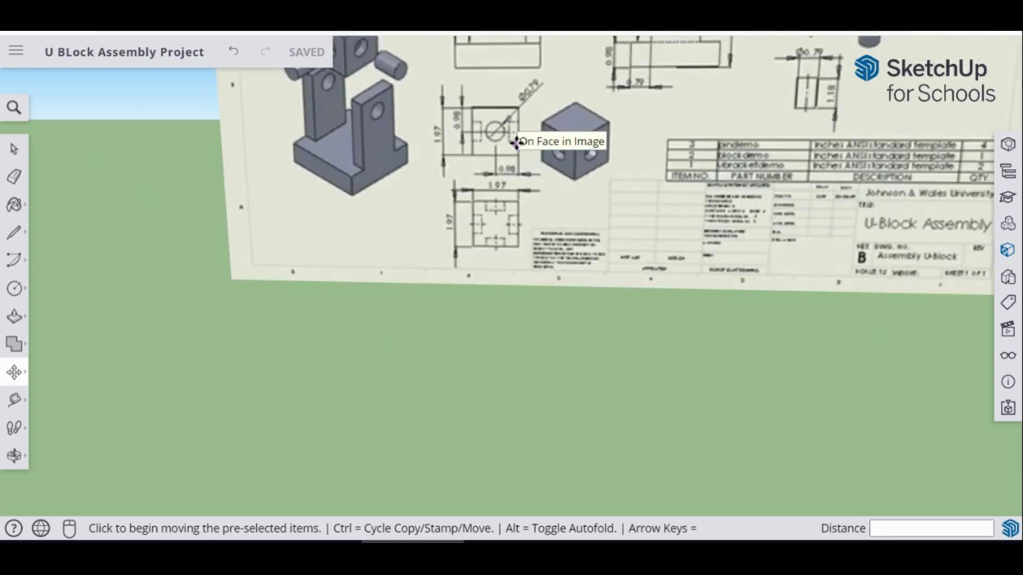
scroll(515, 140, "down", 1)
- Draw a 1.97 by 1.97 inch square on the ground beside the lower bracket for the block's base
middle_click_drag(530, 253, 527, 343)
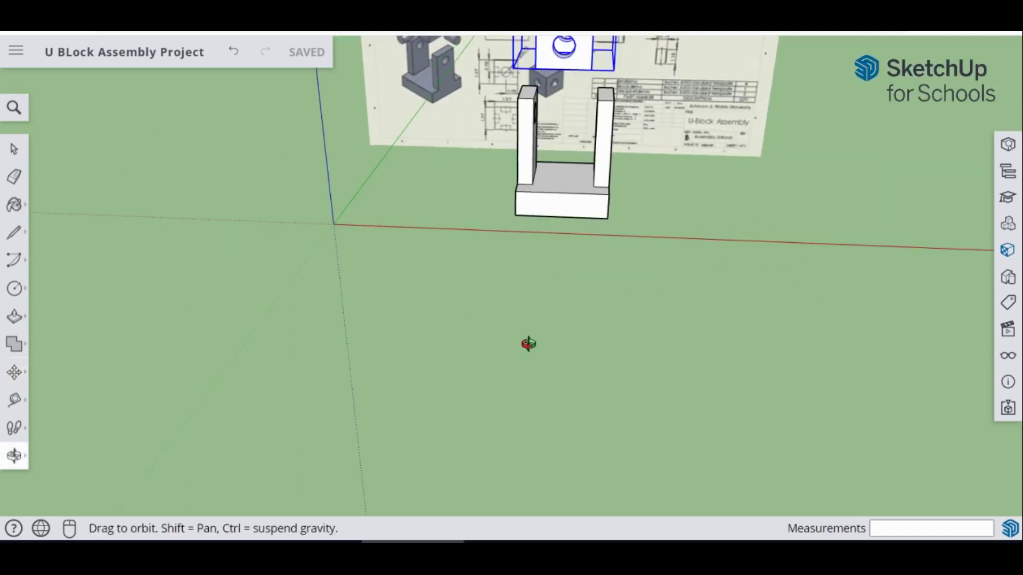
middle_click_drag(584, 203, 598, 238)
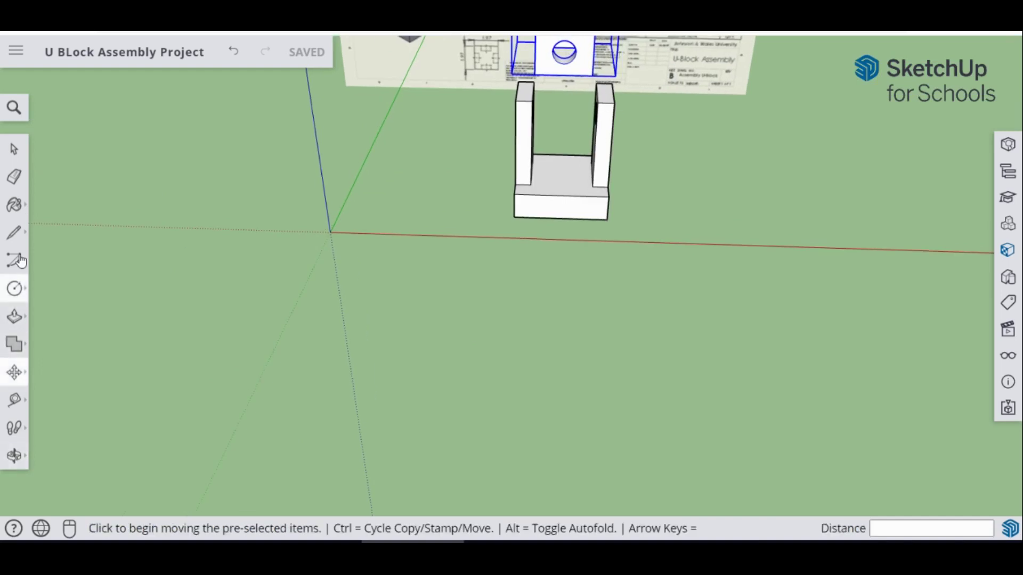
left_click(14, 288)
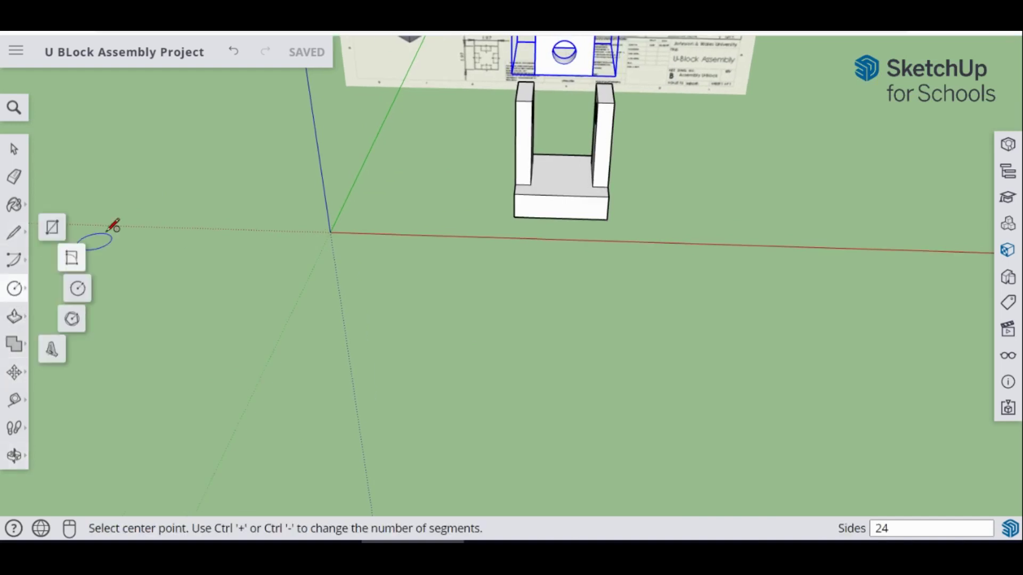
left_click(53, 223)
left_click(650, 212)
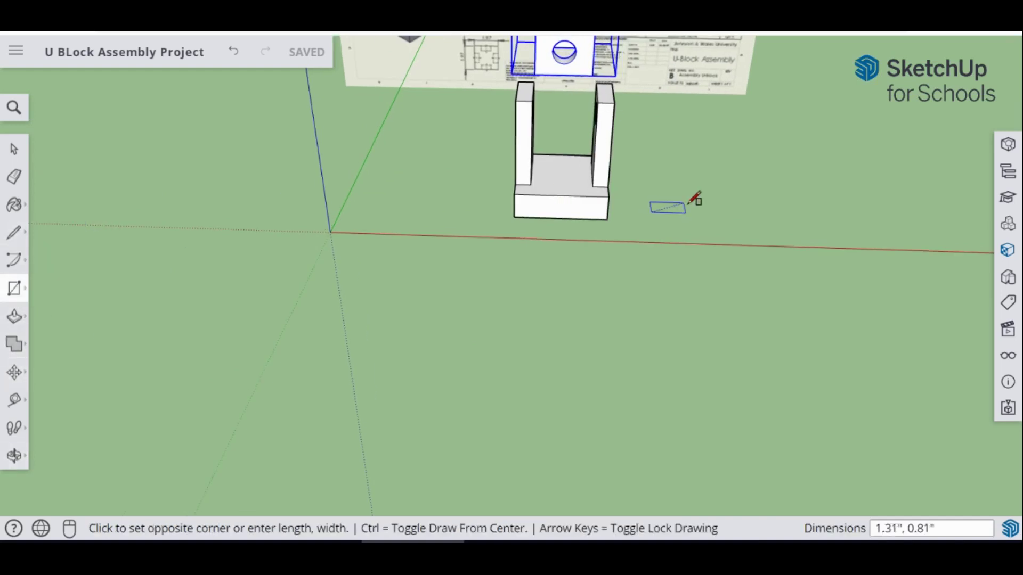
left_click(712, 181)
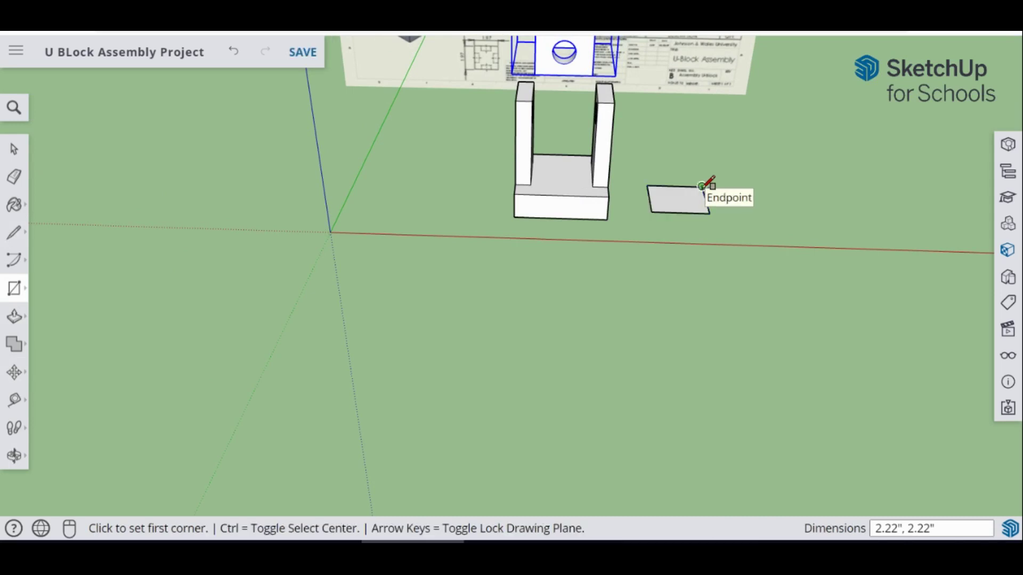
type("1.97,1.97")
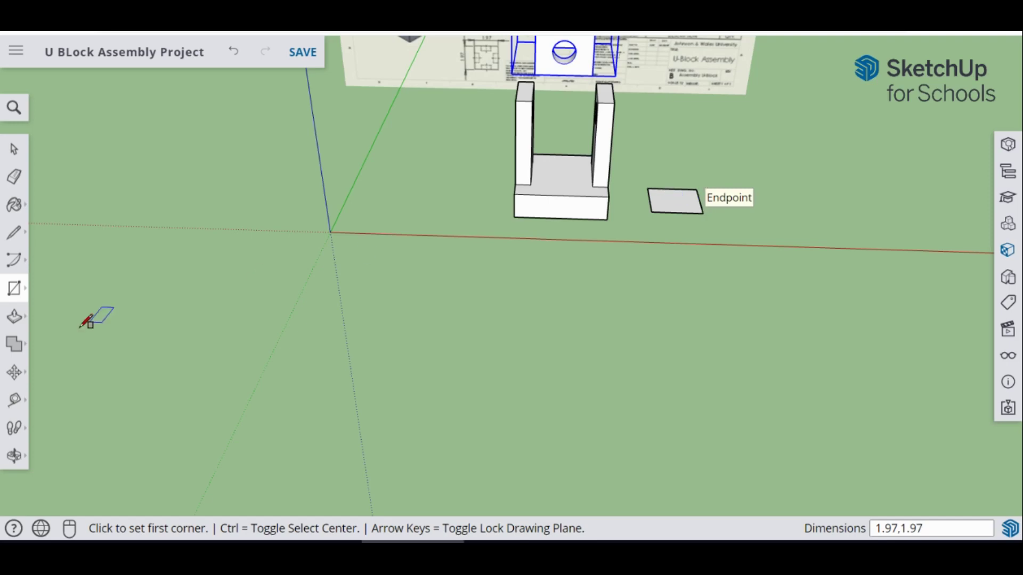
- Push/pull the square base up 1.97 inches to form a solid cube for the block
left_click(14, 317)
left_click(665, 203)
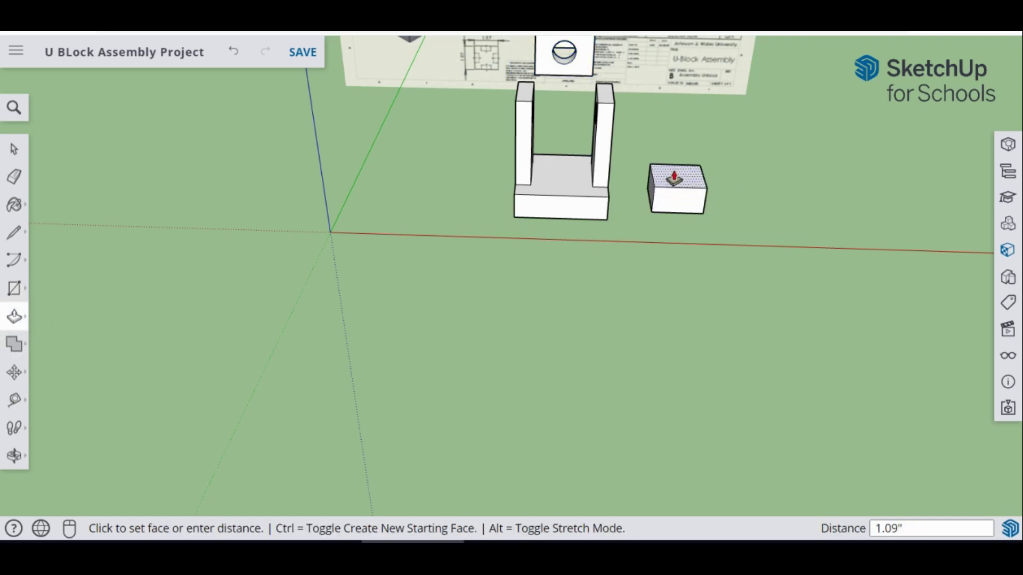
left_click(674, 178)
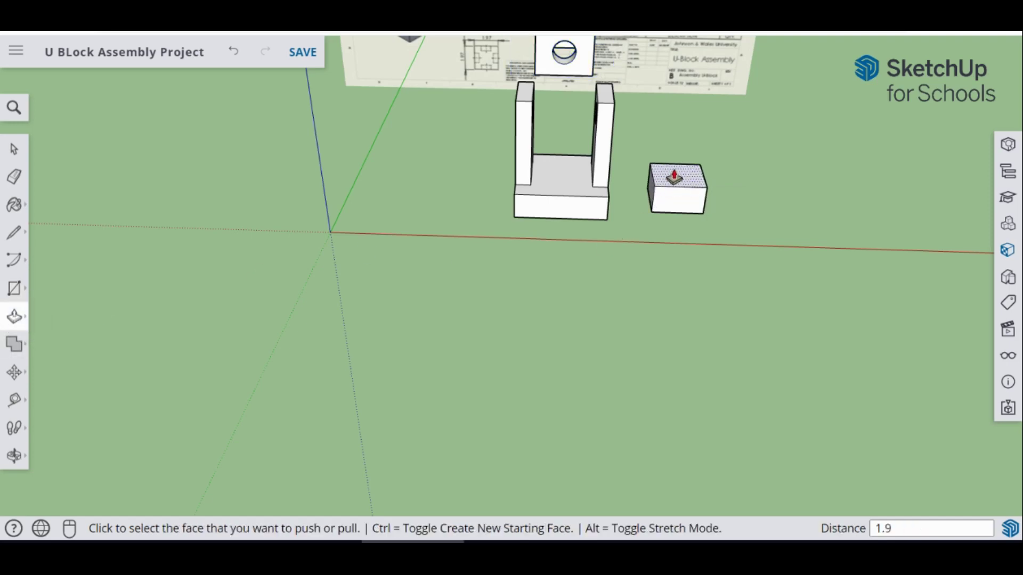
left_click(674, 177)
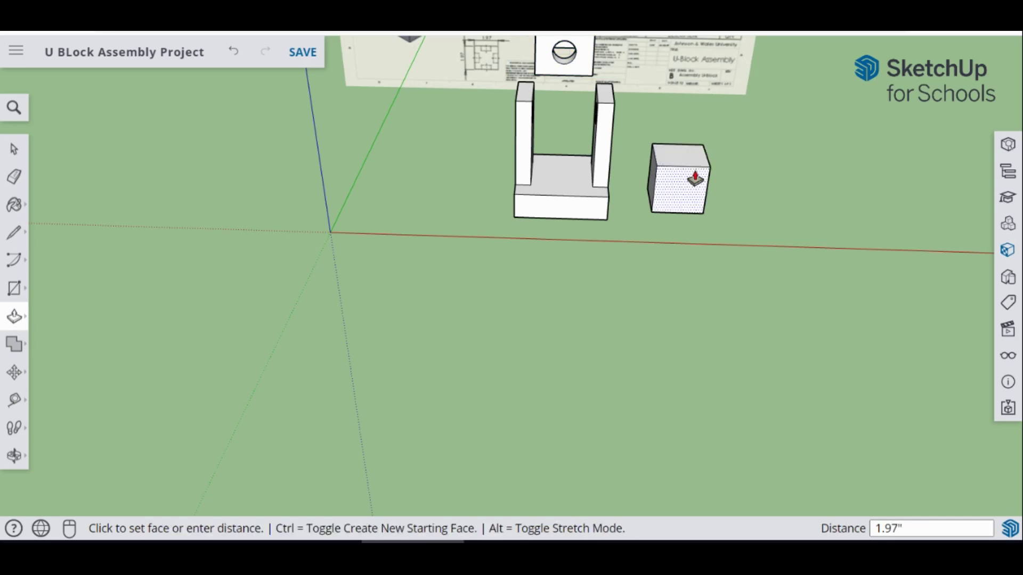
left_click(678, 165)
- Draw a circle of 0.395 inch radius centred on the block's front face, aligned with the midpoints of its edges
middle_click_drag(781, 206, 756, 144)
scroll(726, 182, "up", 6)
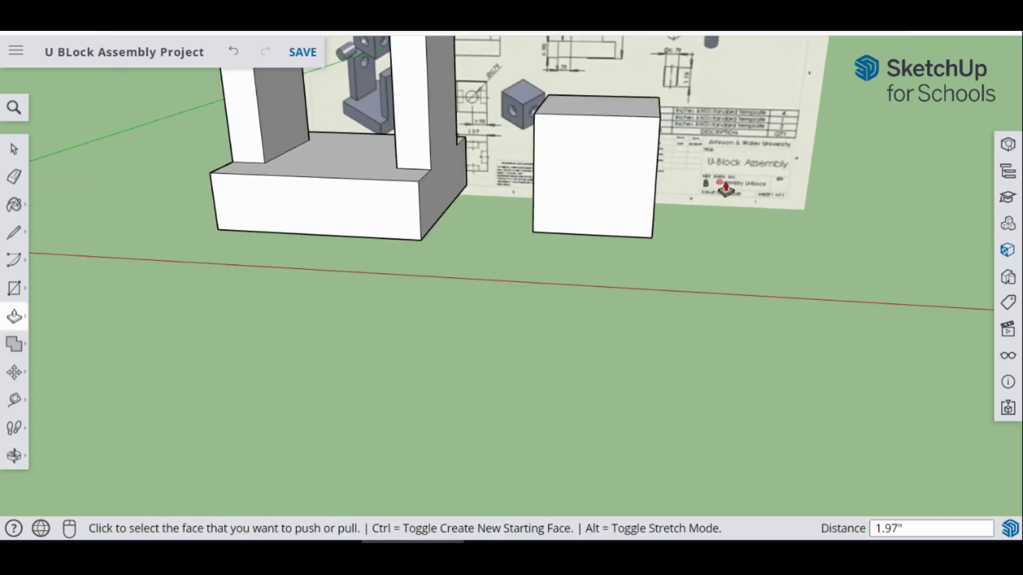
middle_click_drag(631, 207, 598, 245)
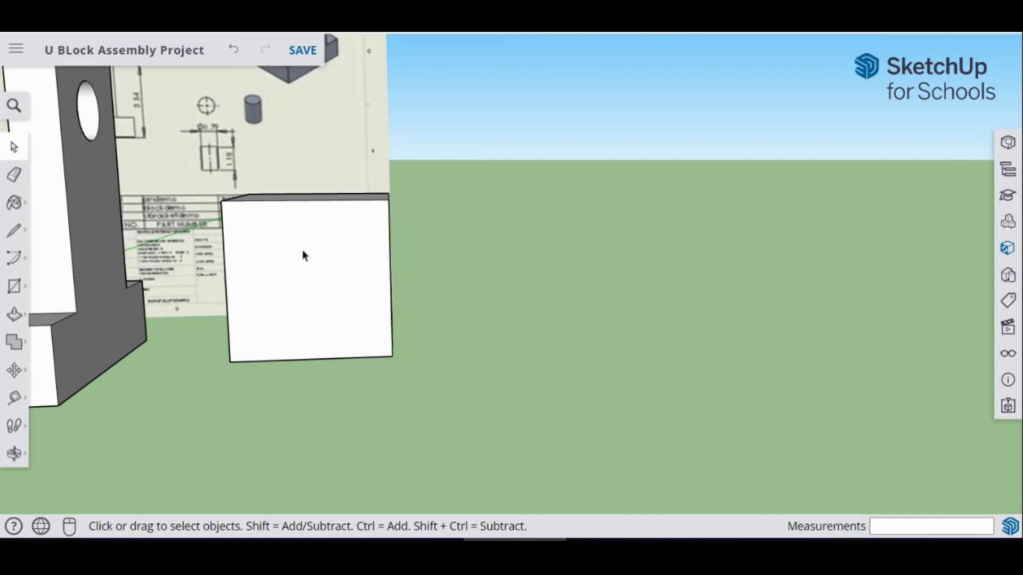
left_click(13, 286)
left_click(82, 290)
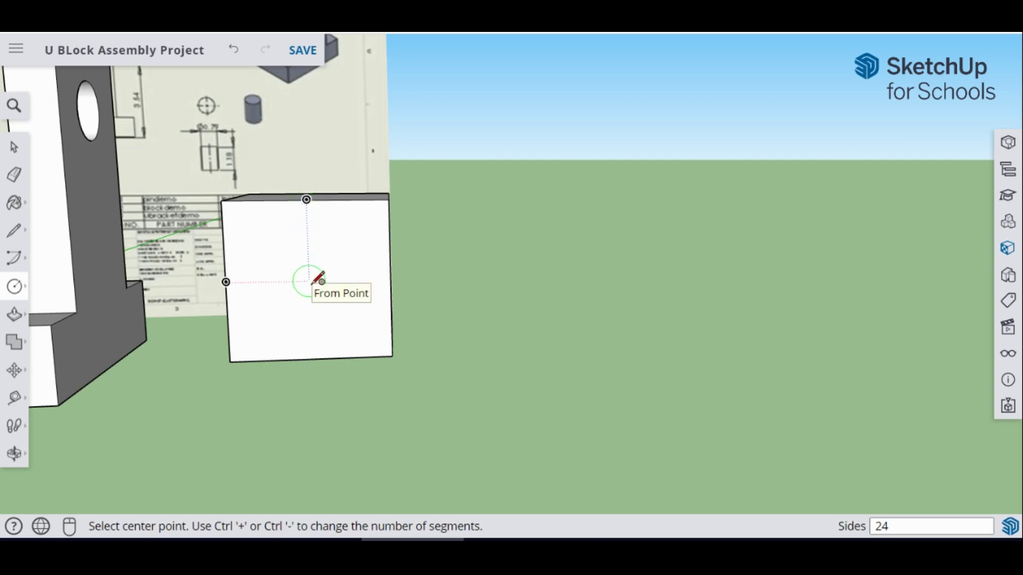
left_click(308, 281)
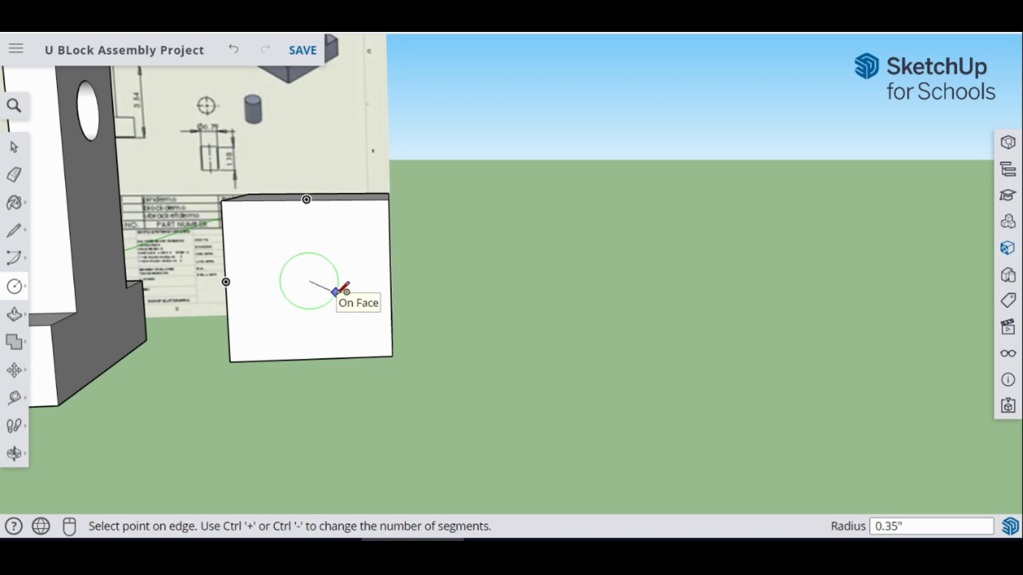
left_click(336, 291)
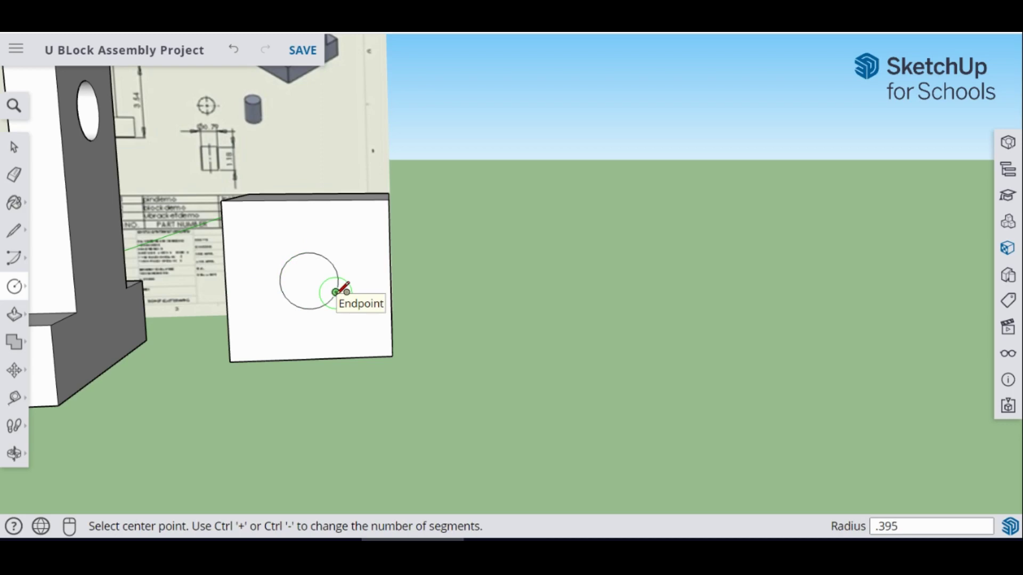
type(".395")
key("Return")
- Draw a circle of 0.395 inch radius centred on the block's side face that points away from the brackets
middle_click_drag(435, 298, 352, 252)
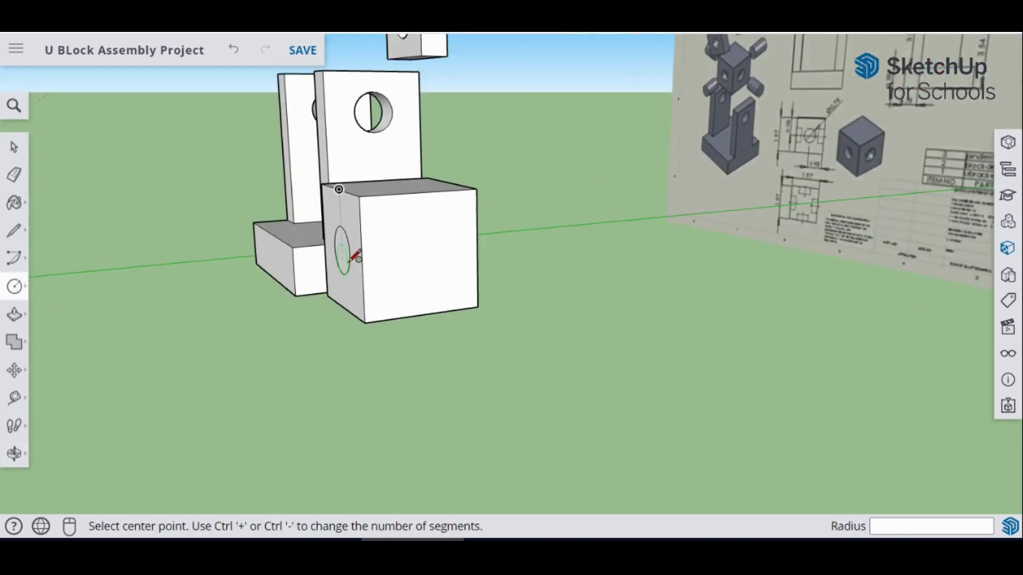
left_click(421, 255)
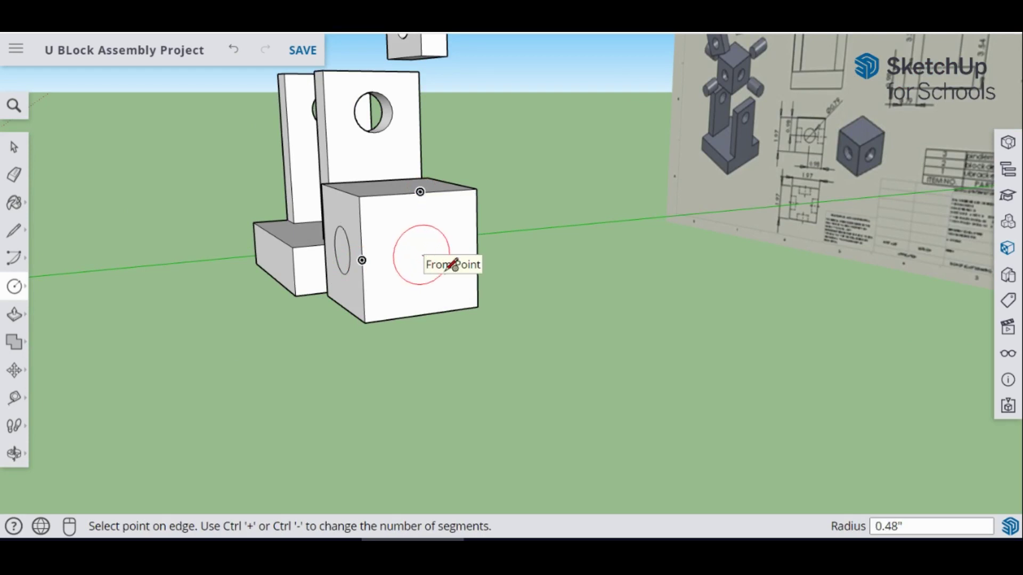
left_click(445, 268)
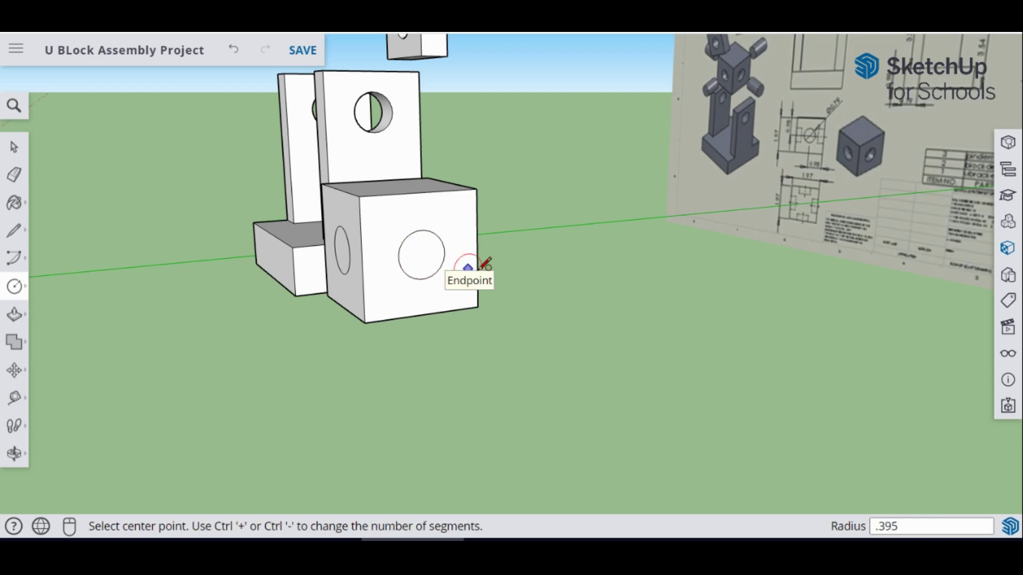
- Draw a circle of 0.395 inch radius centred on the block's rear face, opposite the first circle
middle_click_drag(464, 269, 286, 206)
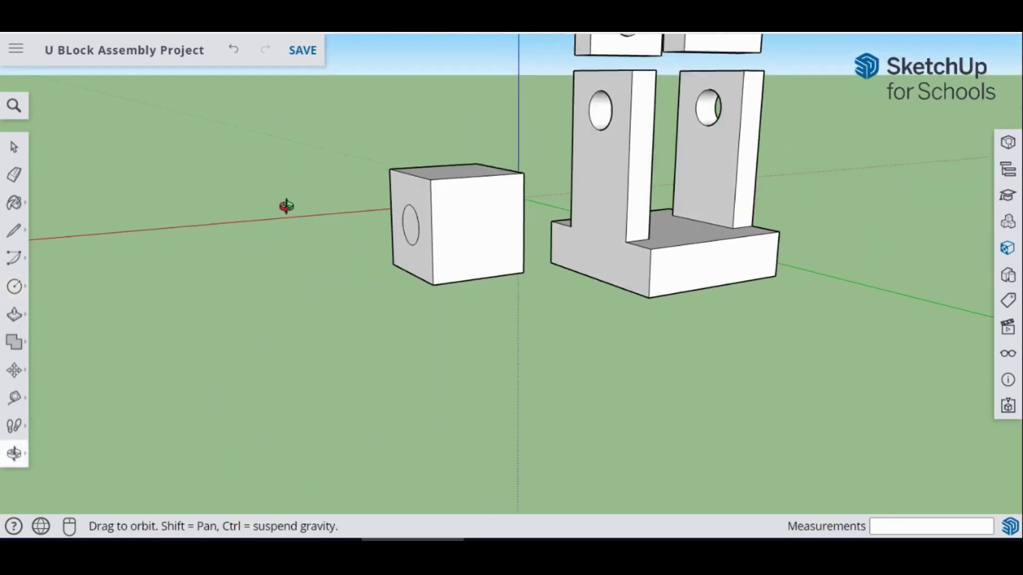
middle_click_drag(478, 180, 441, 181)
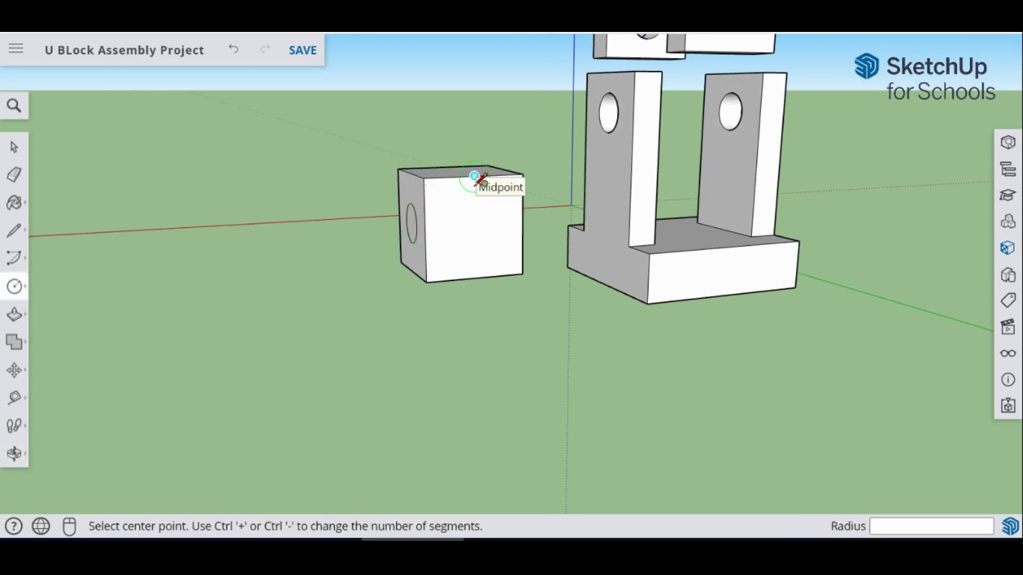
left_click(475, 229)
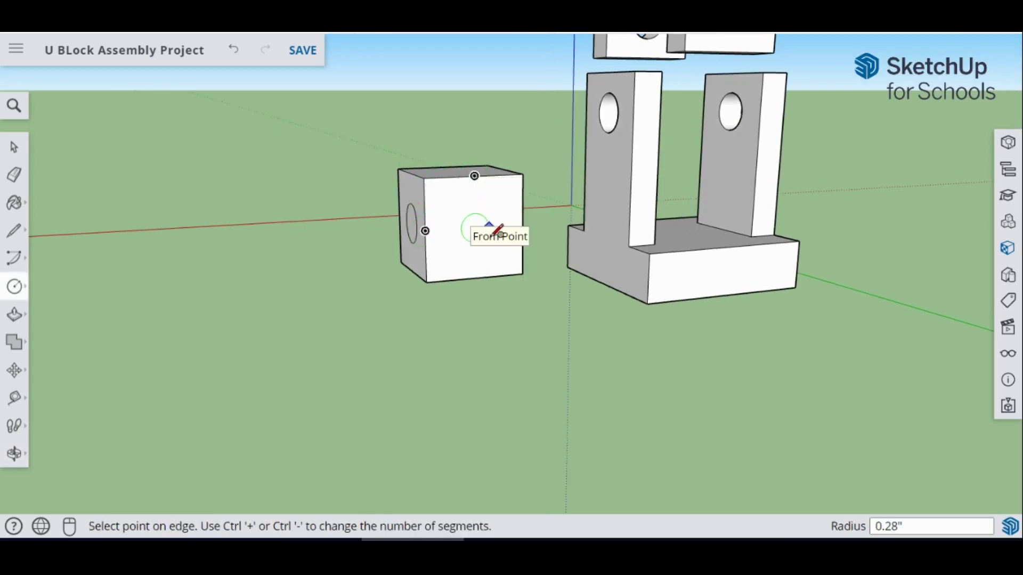
left_click(501, 237)
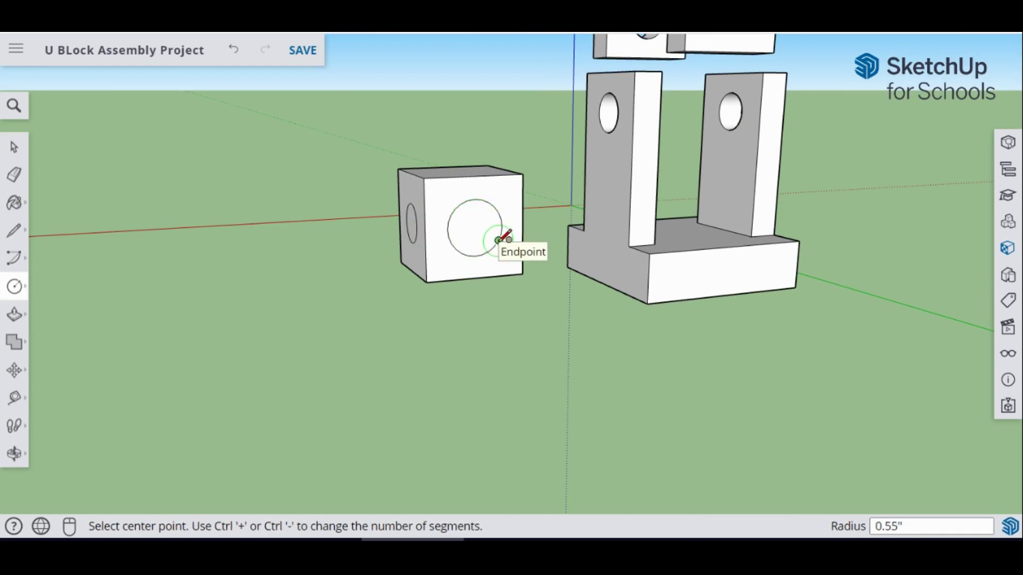
type(".395")
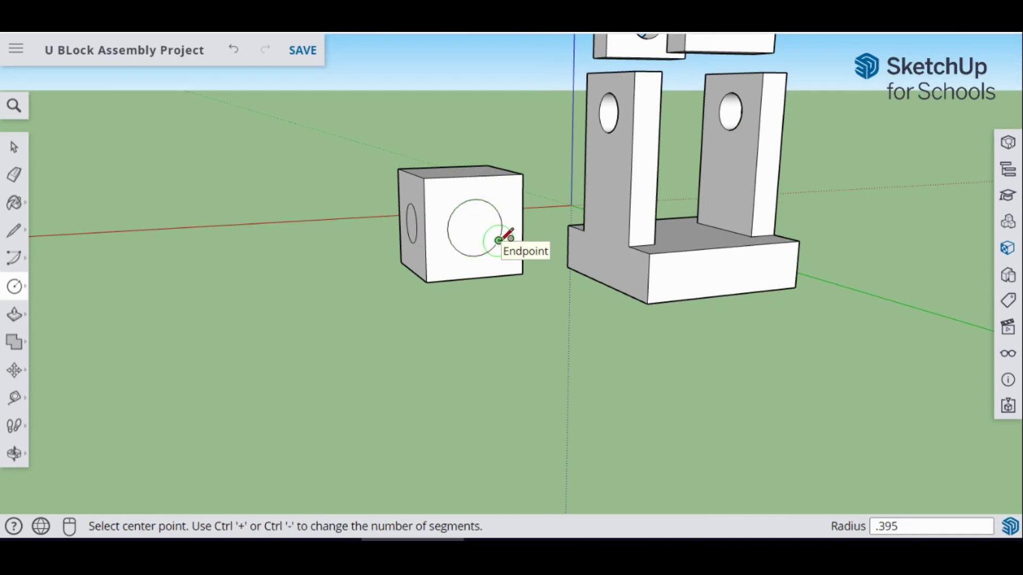
- Draw a circle of 0.395 inch radius centred on the block's remaining side face, the one facing the brackets
middle_click_drag(504, 235, 449, 222)
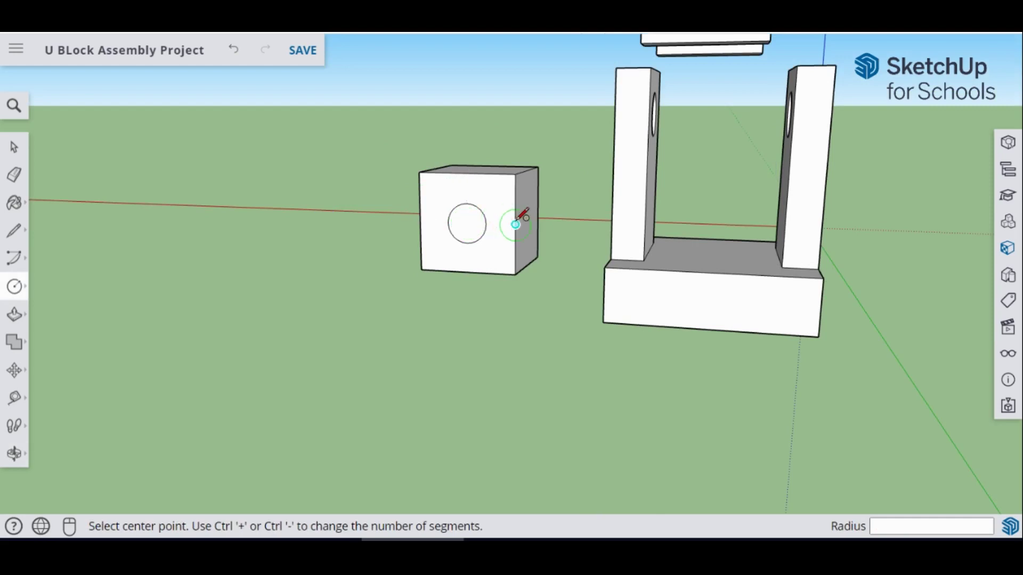
middle_click_drag(520, 219, 469, 222)
scroll(525, 218, "up", 3)
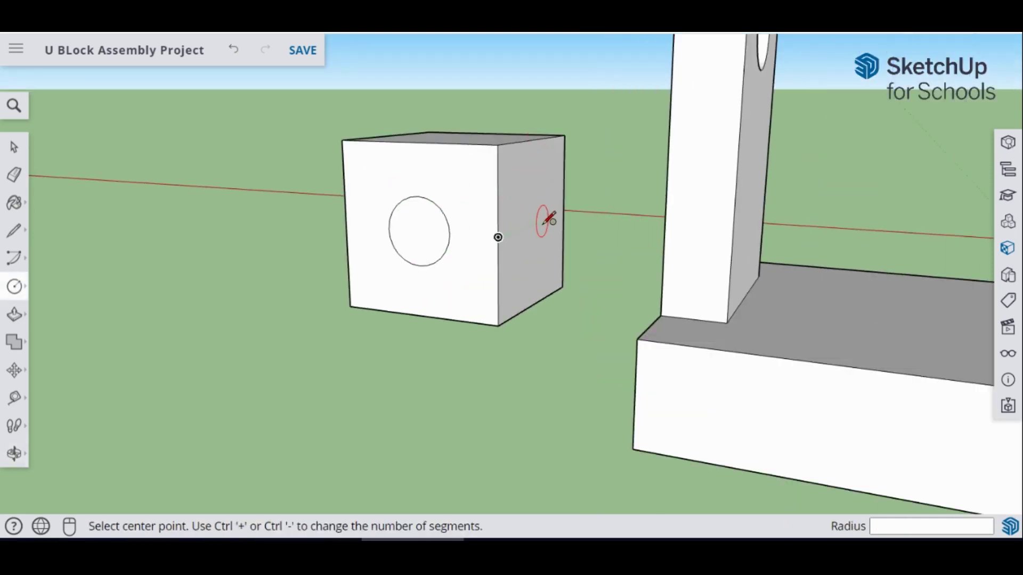
middle_click_drag(525, 217, 495, 210)
scroll(542, 210, "up", 2)
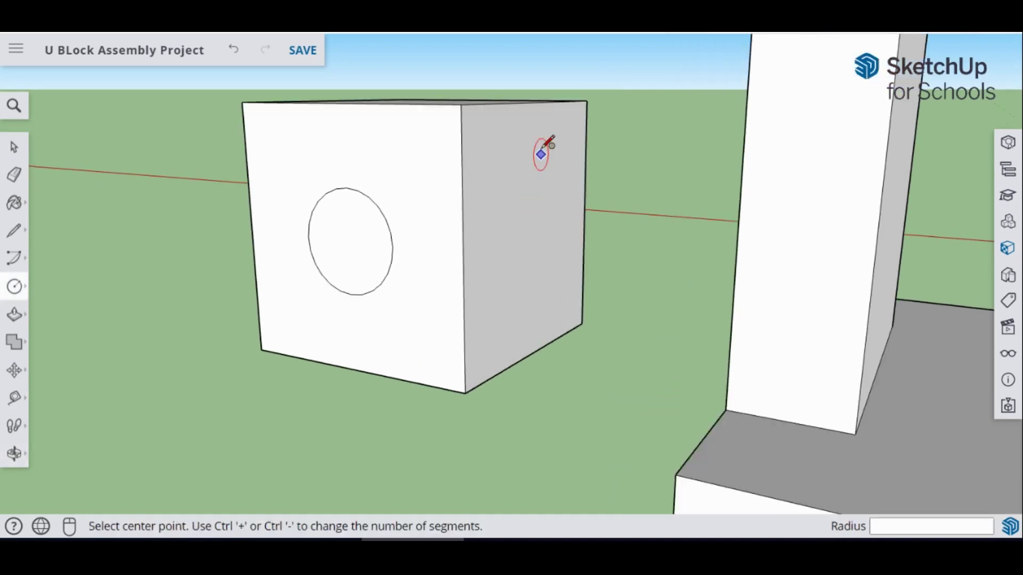
left_click(532, 235)
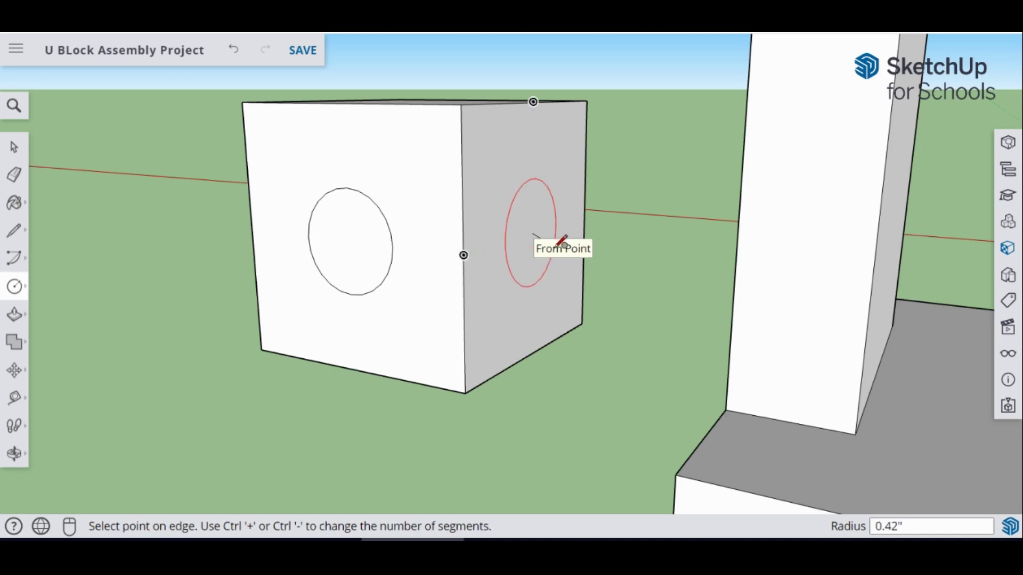
left_click(559, 244)
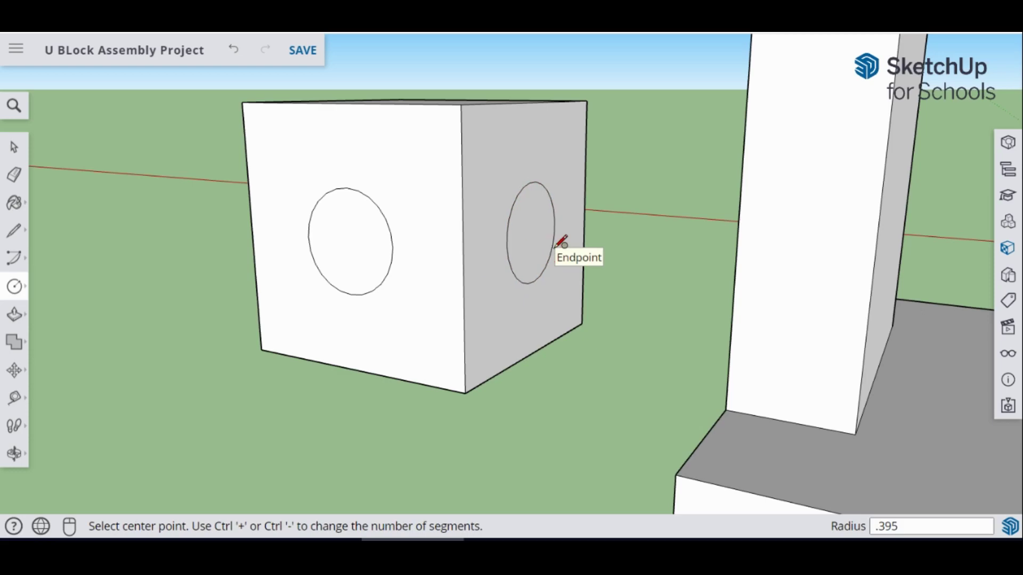
- Push the circle on the block's outer side face 0.59 inches inward to make a blind hole
middle_click_drag(377, 228, 206, 319)
left_click(16, 315)
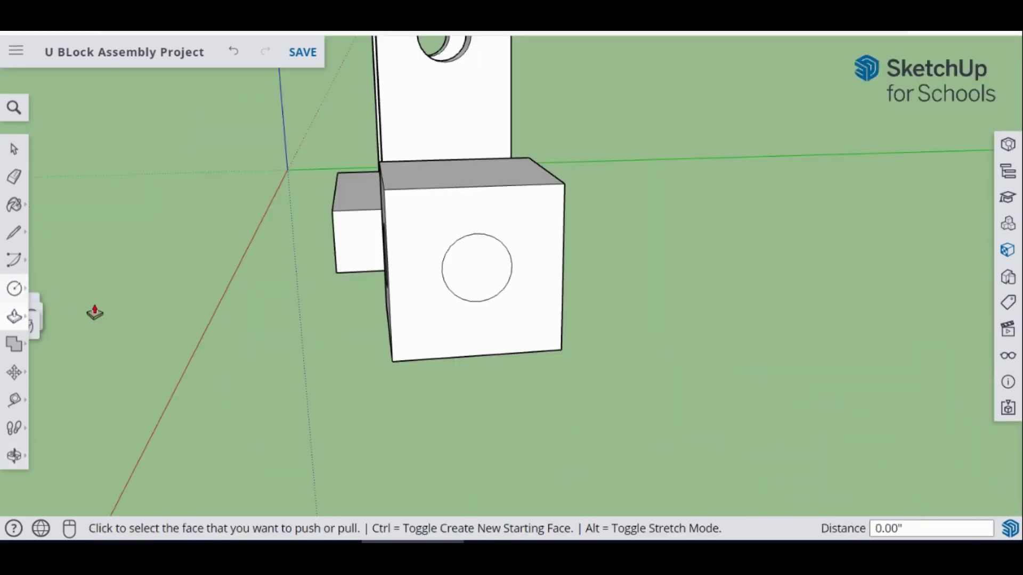
left_click(482, 292)
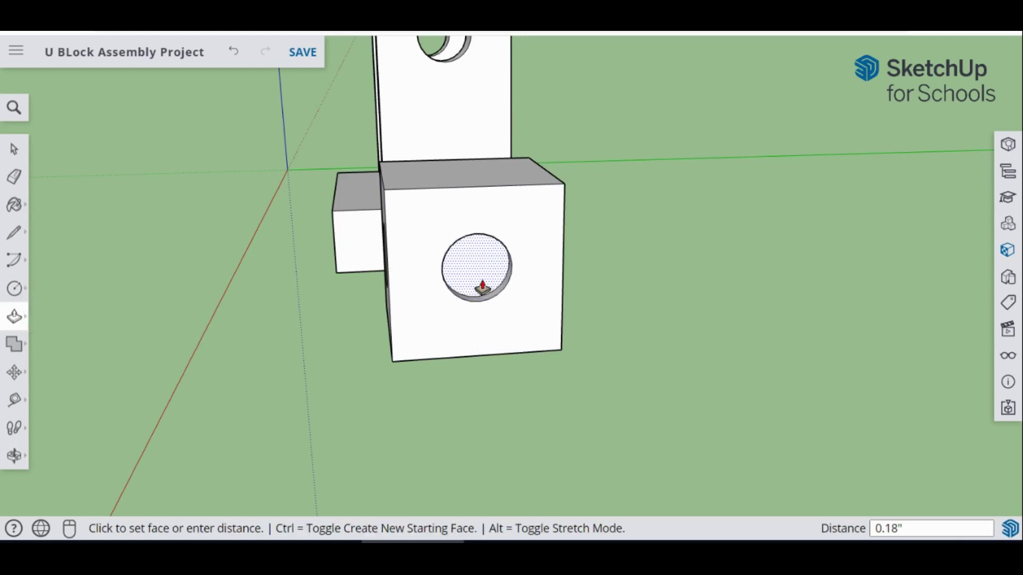
left_click(482, 287)
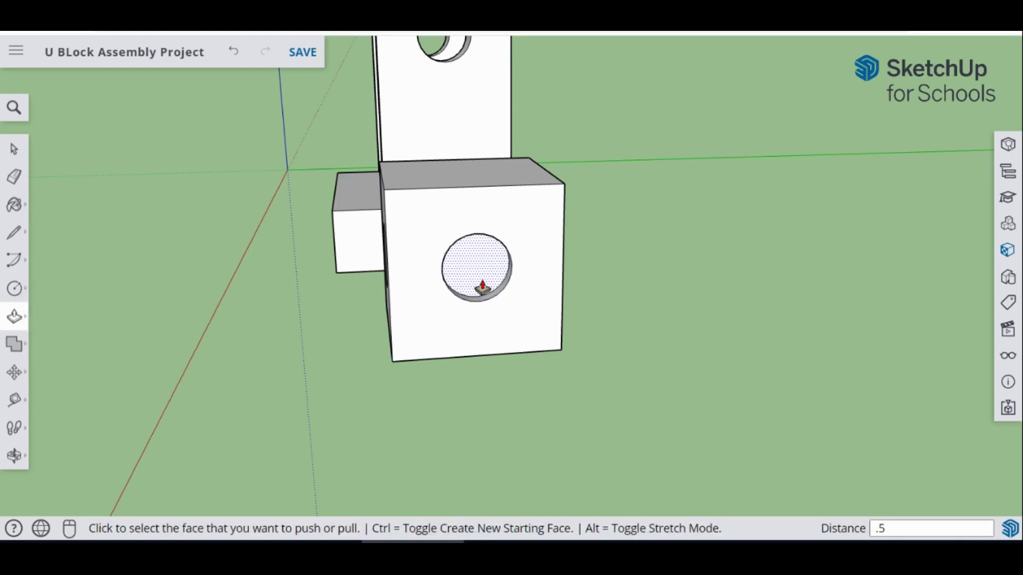
type(".59")
key("Return")
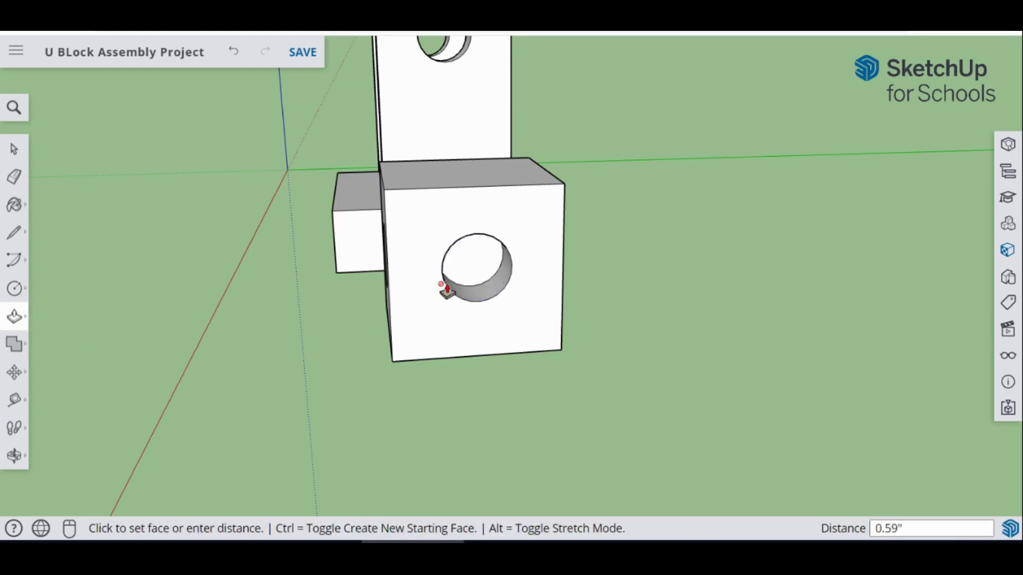
- Push the circle on the block's front face 0.59 inches inward to recess the second hole
middle_click_drag(448, 286, 682, 313)
left_click(421, 304)
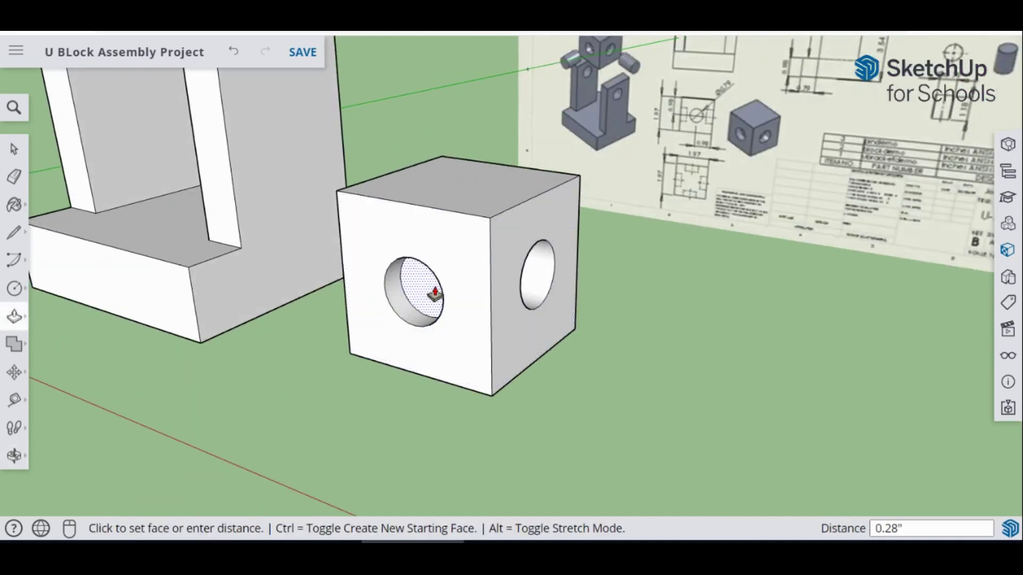
left_click(435, 293)
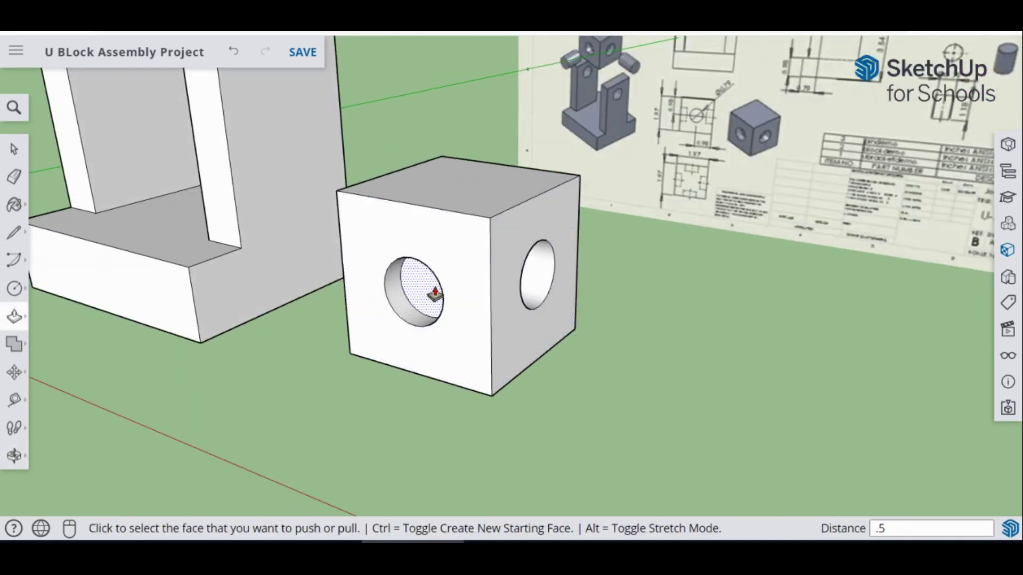
key("Return")
- Push the circle on the block's bracket-facing side 0.59 inches inward to recess the third hole
middle_click_drag(402, 290, 703, 299)
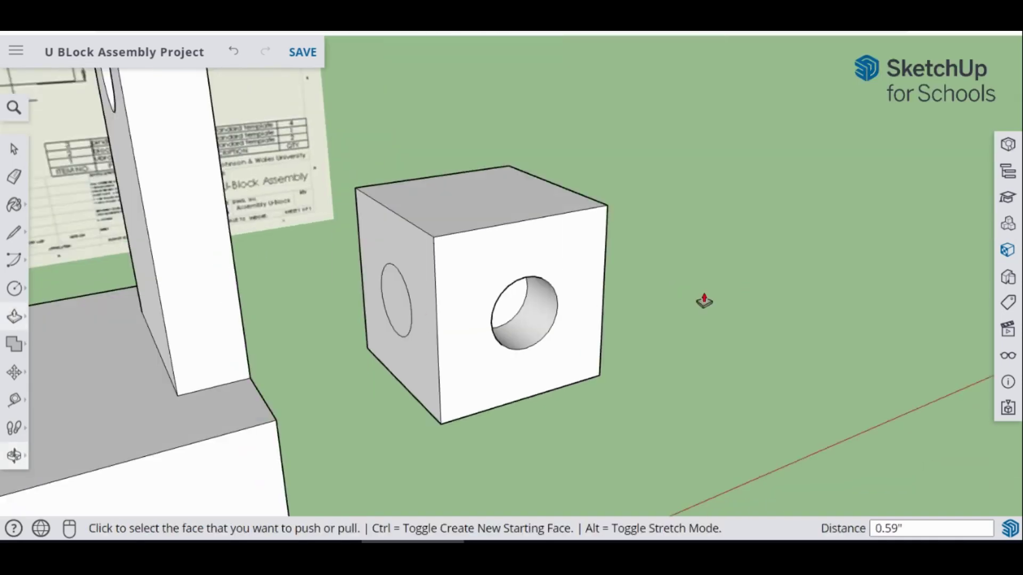
left_click(404, 310)
left_click(407, 308)
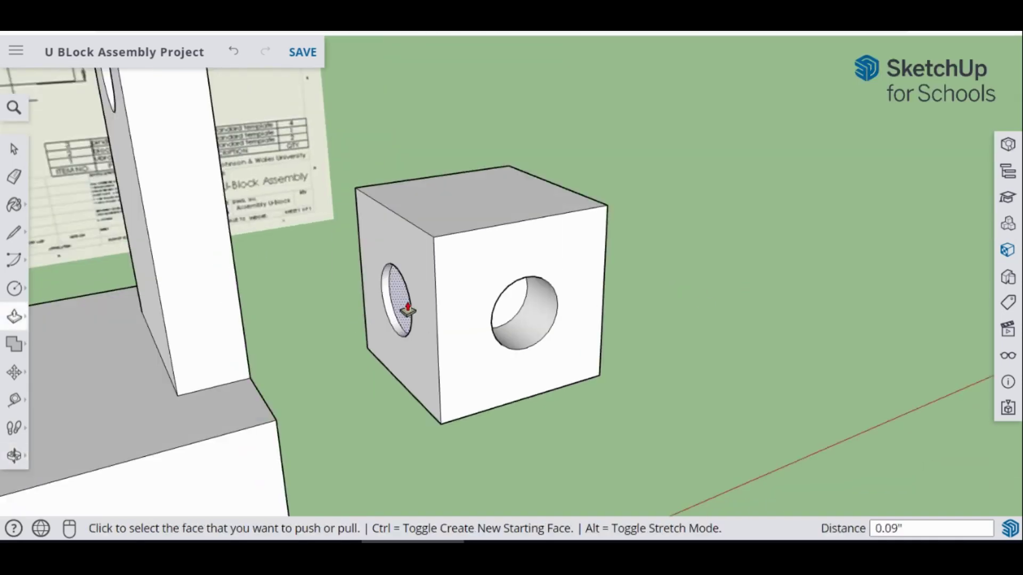
key("Return")
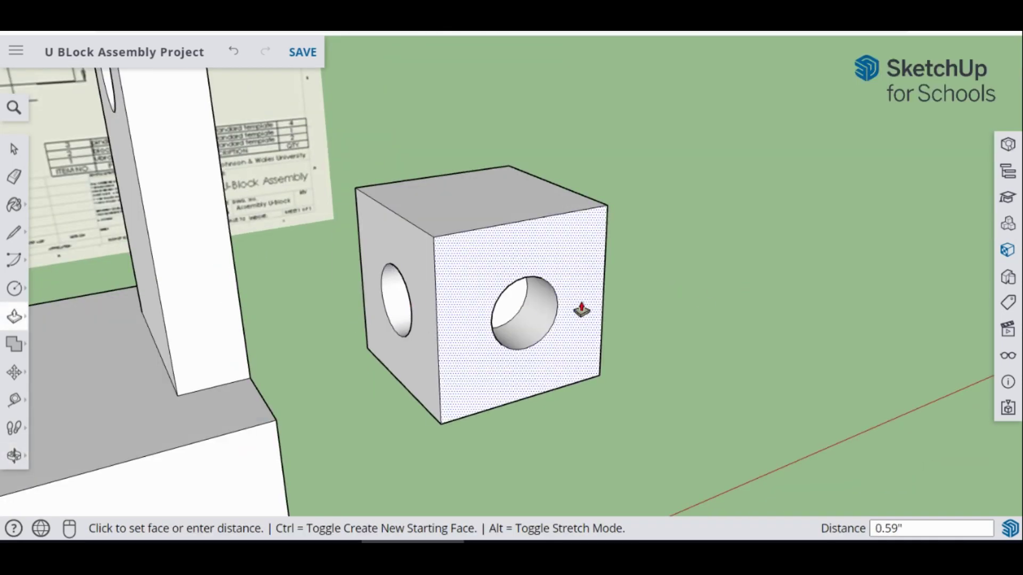
- Push the circle on the block's rear face inward to the same depth as the other three holes
middle_click_drag(589, 303, 653, 322)
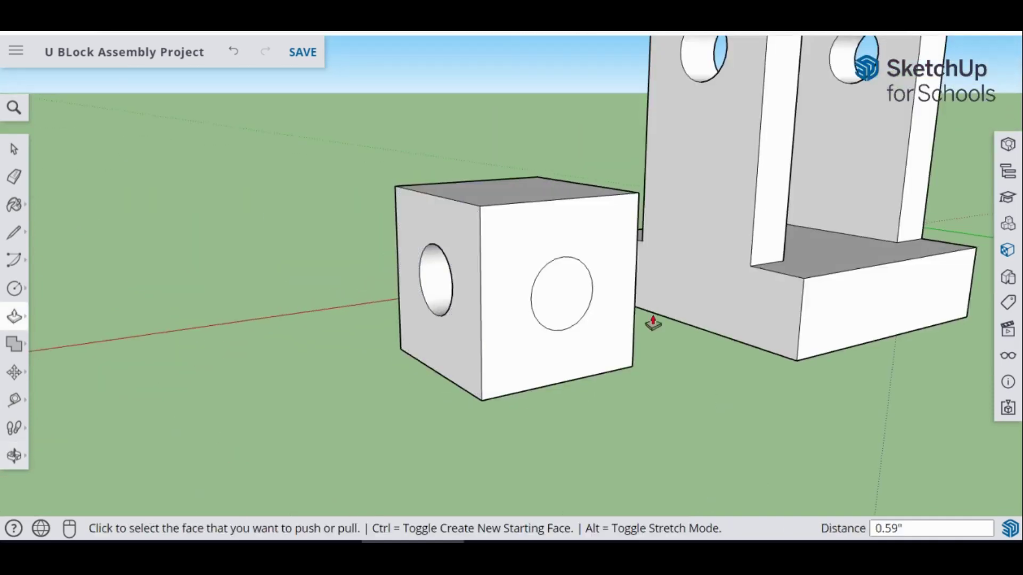
left_click(571, 304)
left_click(561, 305)
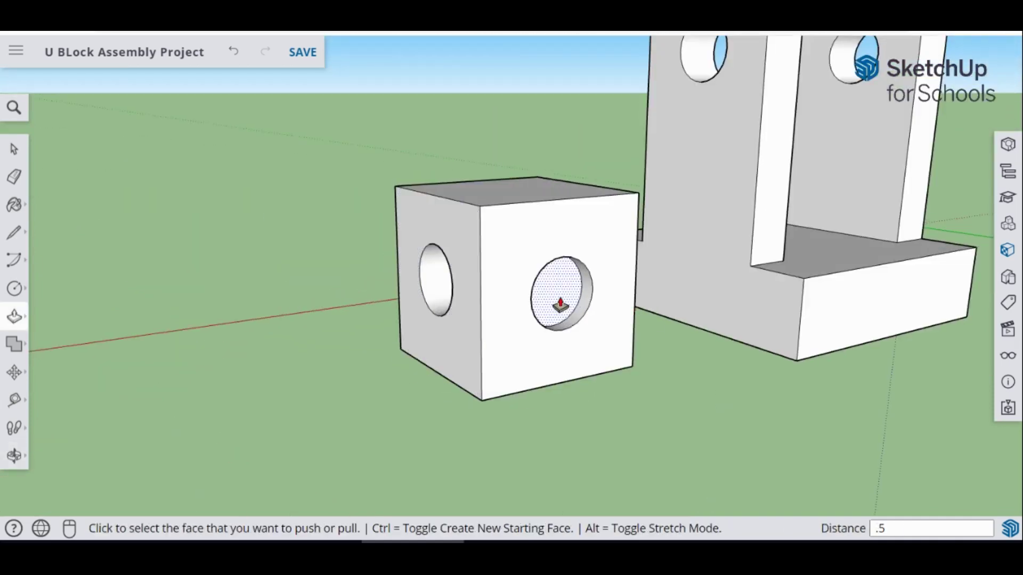
left_click(561, 304)
- Check the holes of the centre block from several sides and make the whole block a component
middle_click_drag(137, 233, 292, 209)
left_click(13, 148)
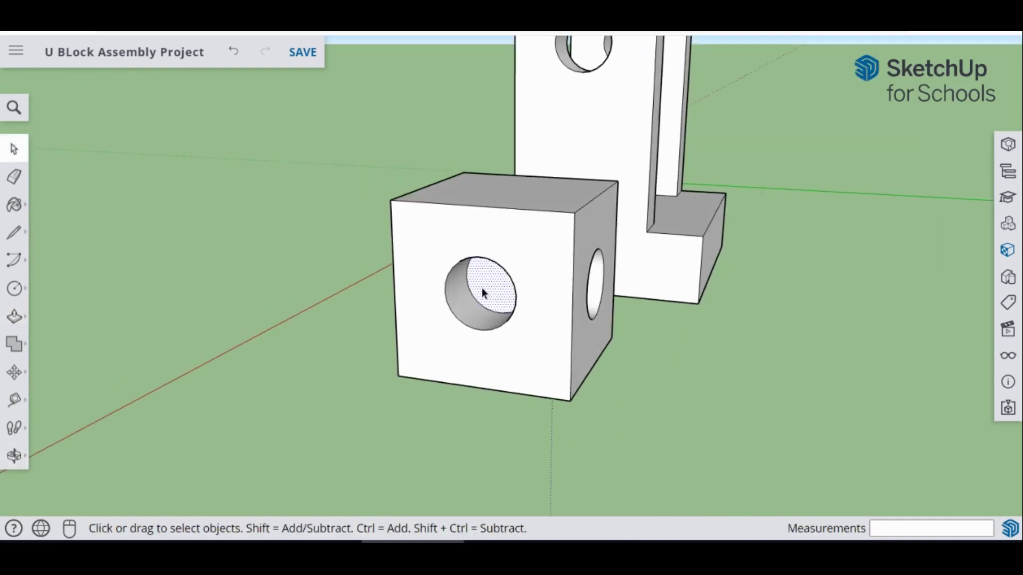
middle_click_drag(486, 290, 367, 266)
middle_click_drag(585, 283, 648, 340)
mouse_move(551, 331)
middle_mouse_down()
mouse_move(617, 338)
mouse_move(456, 301)
mouse_move(772, 300)
mouse_move(536, 308)
mouse_move(582, 255)
mouse_move(618, 170)
middle_mouse_up()
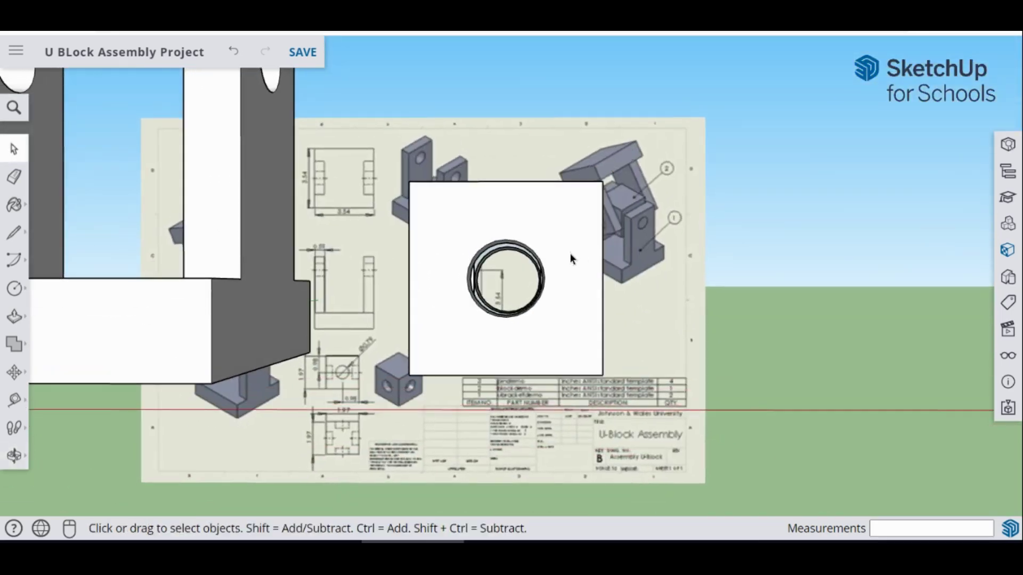
mouse_move(571, 254)
middle_mouse_down()
mouse_move(598, 247)
mouse_move(324, 258)
mouse_move(406, 263)
mouse_move(397, 283)
mouse_move(391, 277)
mouse_move(750, 260)
mouse_move(529, 304)
mouse_move(590, 298)
mouse_move(628, 322)
mouse_move(603, 286)
middle_mouse_up()
scroll(634, 281, "down", 5)
left_click_drag(599, 302, 637, 336)
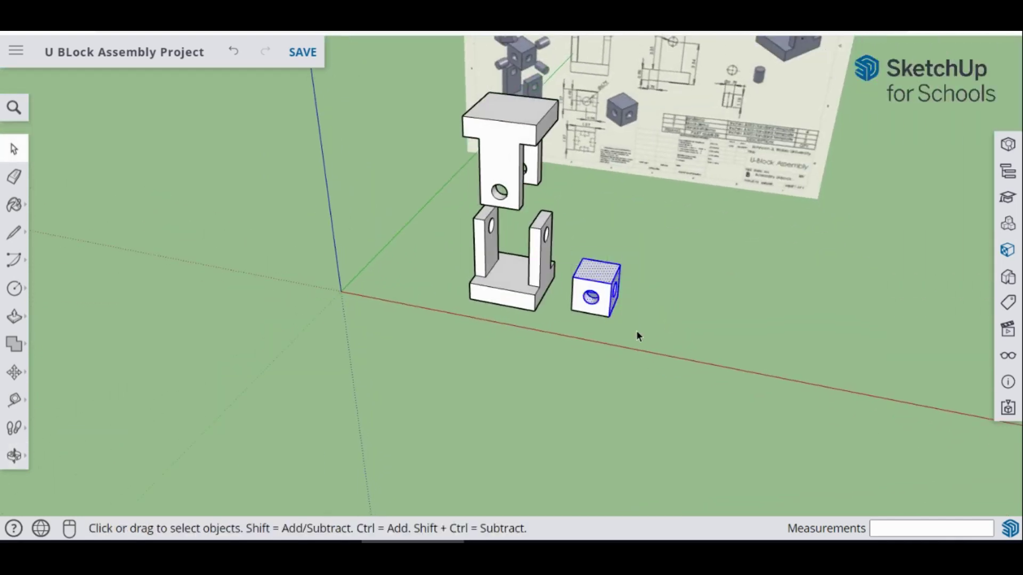
right_click(588, 278)
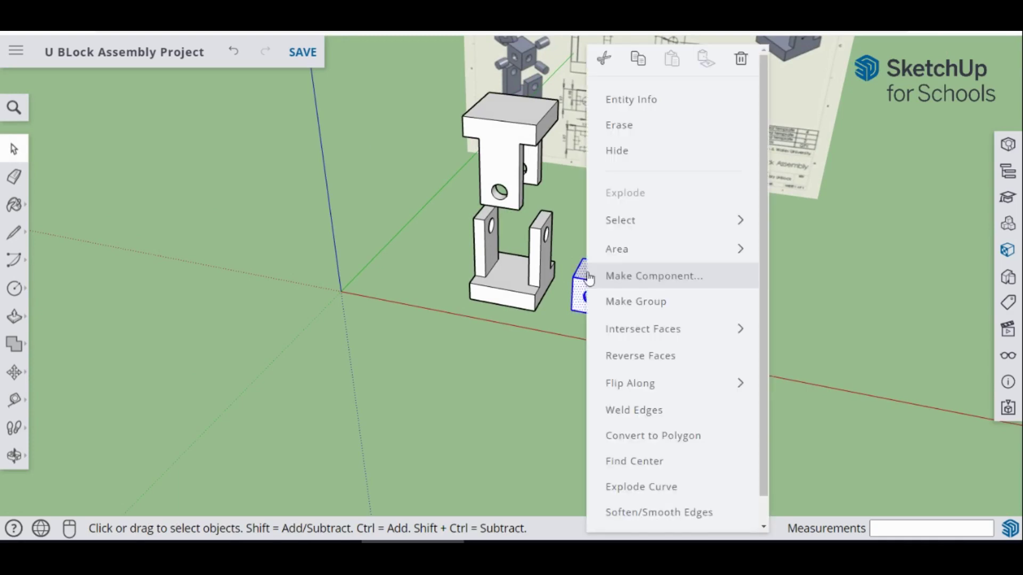
left_click(622, 281)
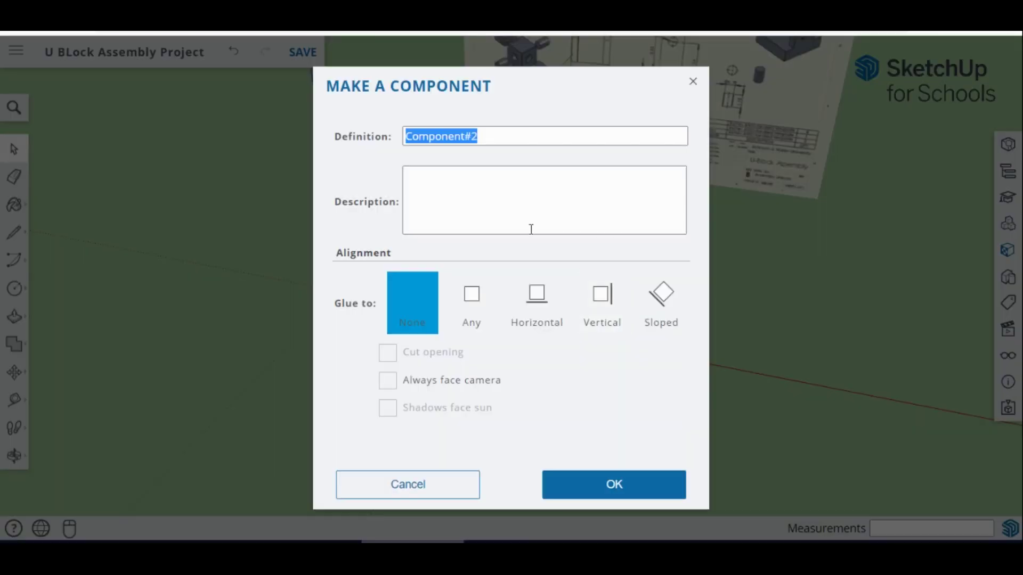
left_click(626, 488)
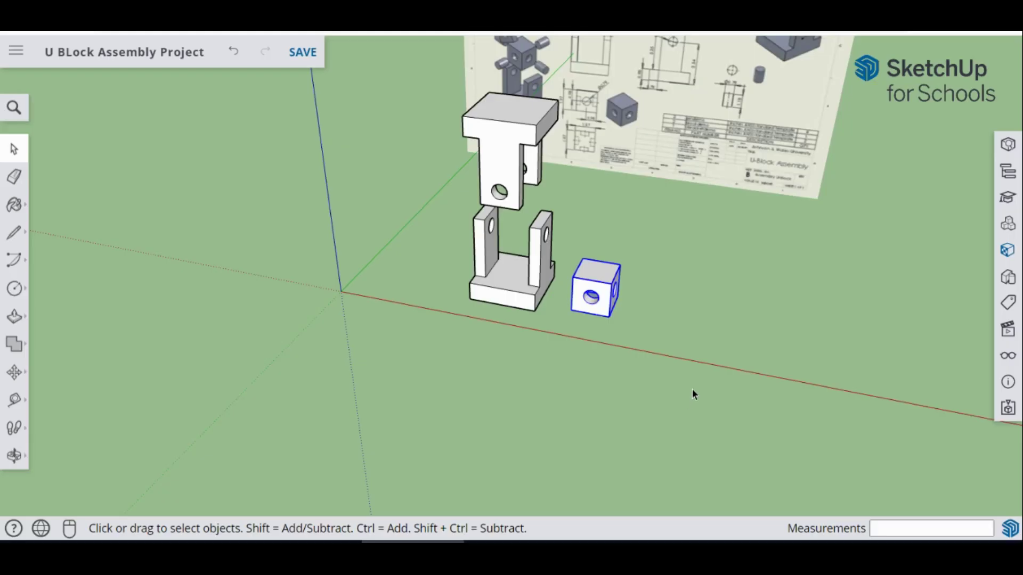
- Draw a circle with a 0.395-inch radius on the ground beside the centre block as the pin's profile
mouse_move(692, 392)
middle_mouse_down()
mouse_move(720, 359)
mouse_move(716, 204)
middle_mouse_up()
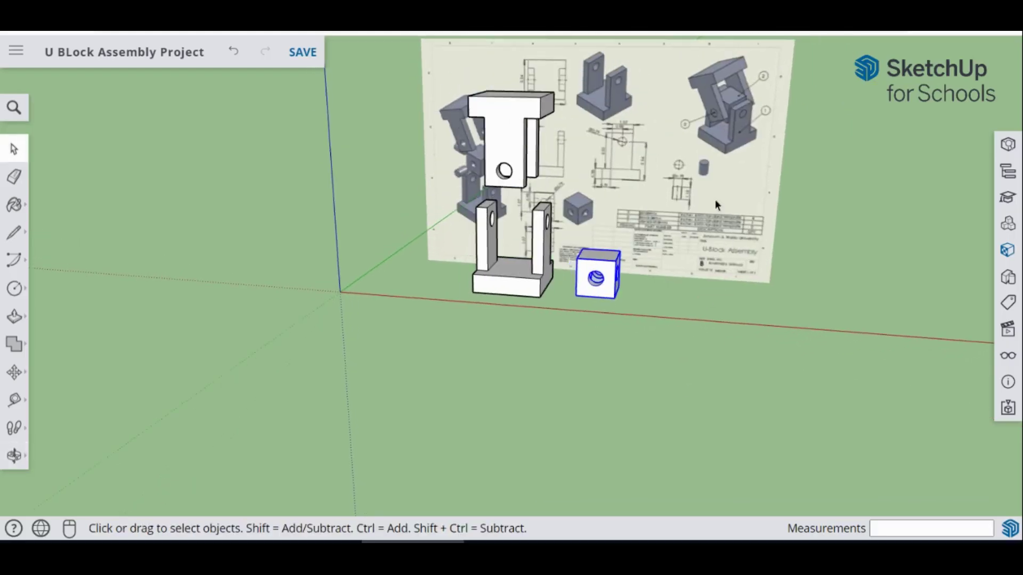
scroll(683, 198, "up", 10)
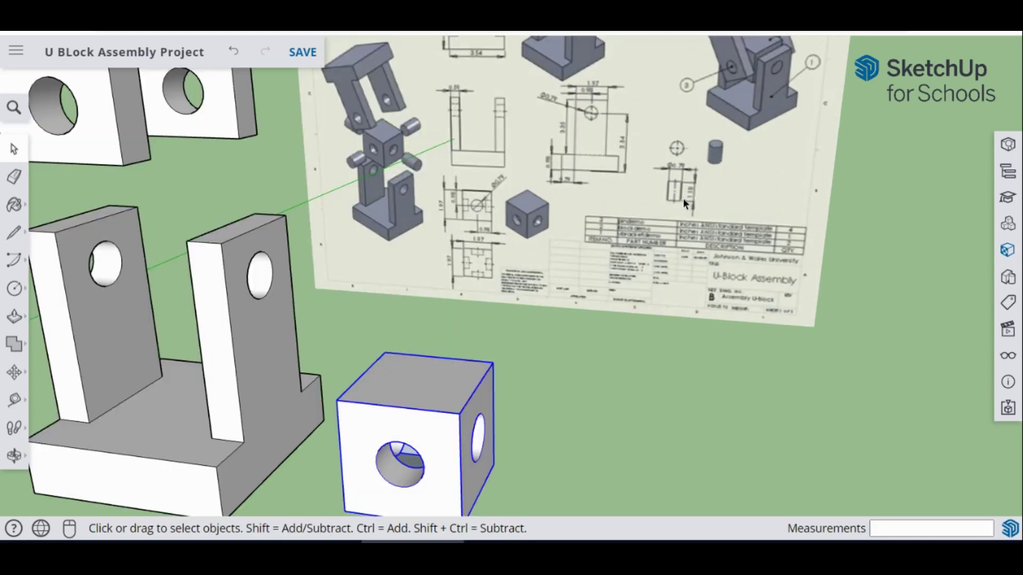
scroll(676, 202, "up", 3)
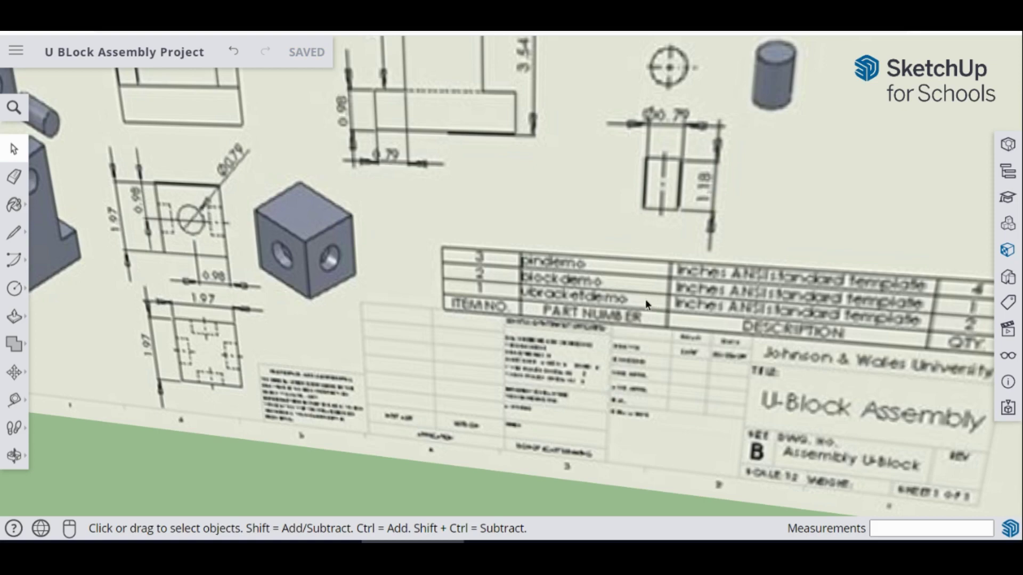
scroll(612, 281, "down", 10)
middle_click_drag(534, 433, 570, 407)
left_click(15, 289)
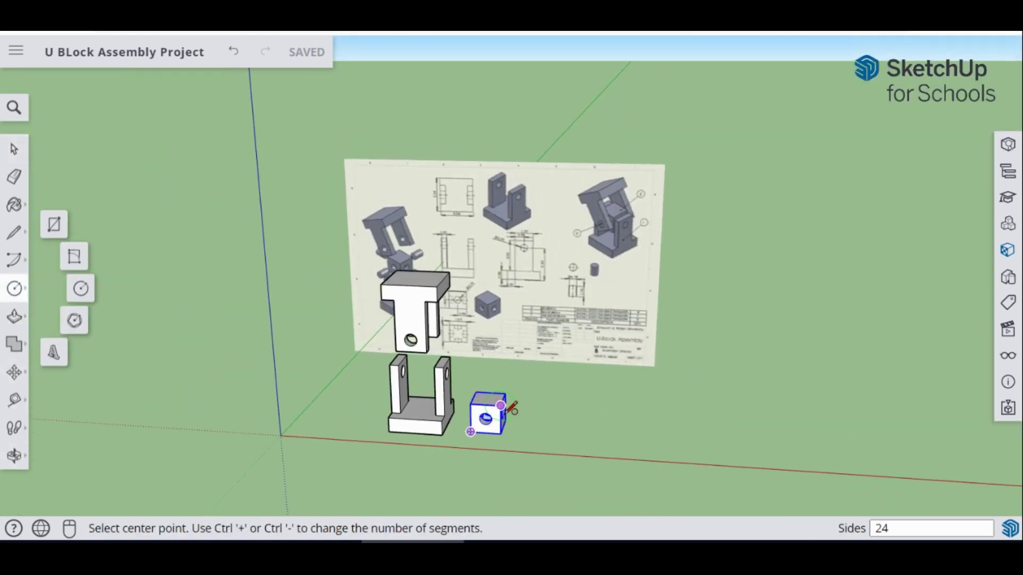
left_click(540, 432)
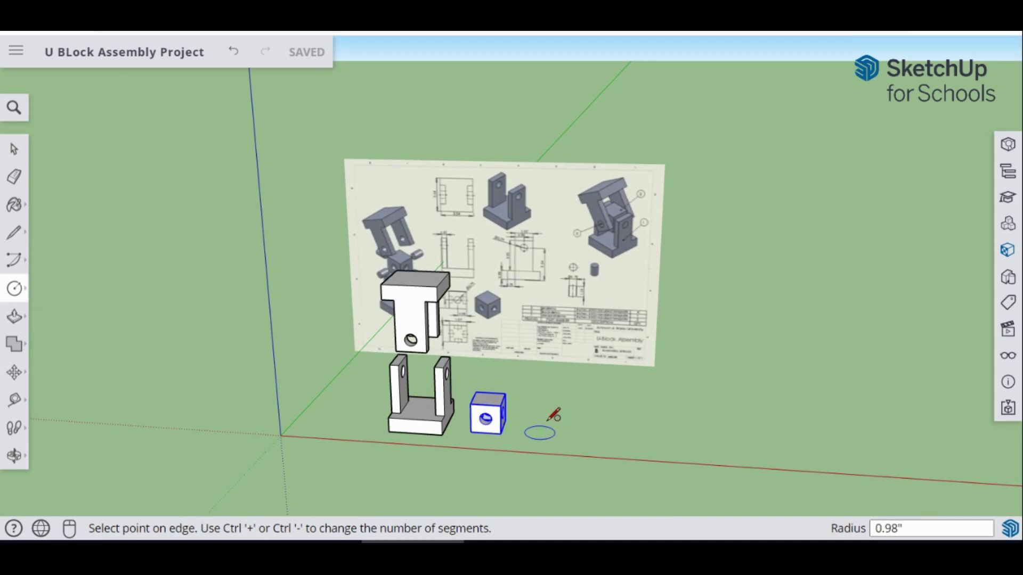
left_click(566, 427)
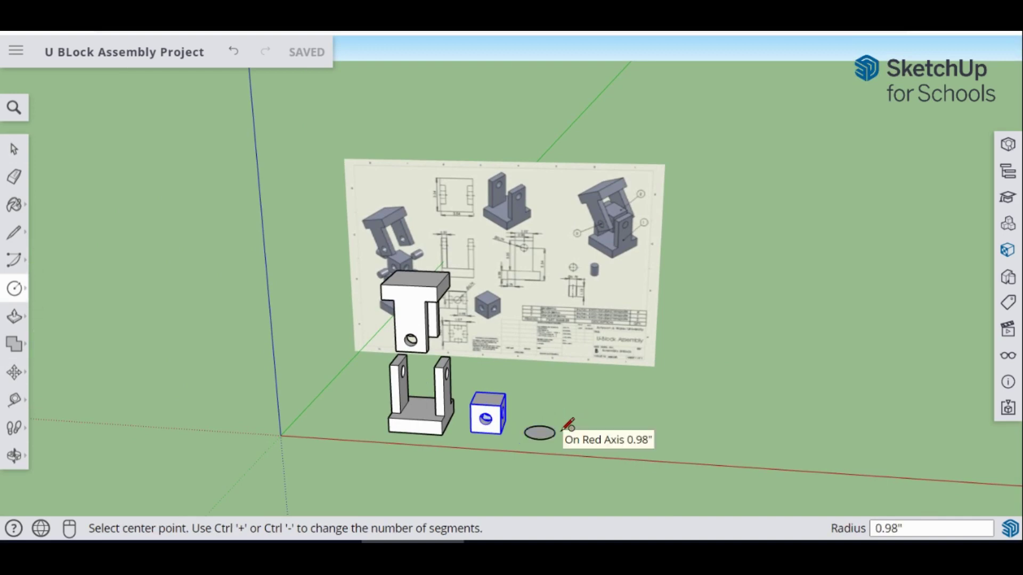
type(".39")
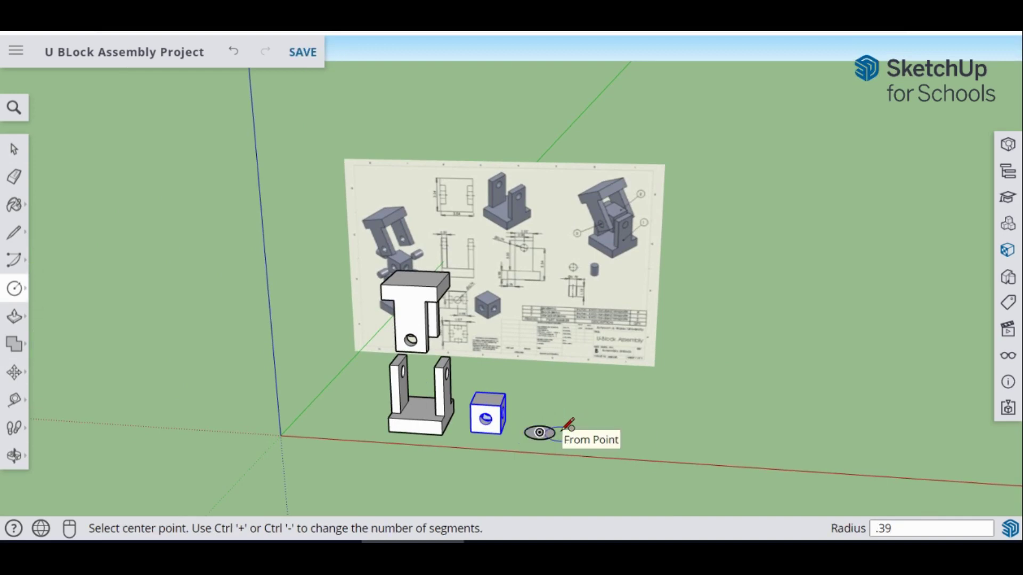
type("5")
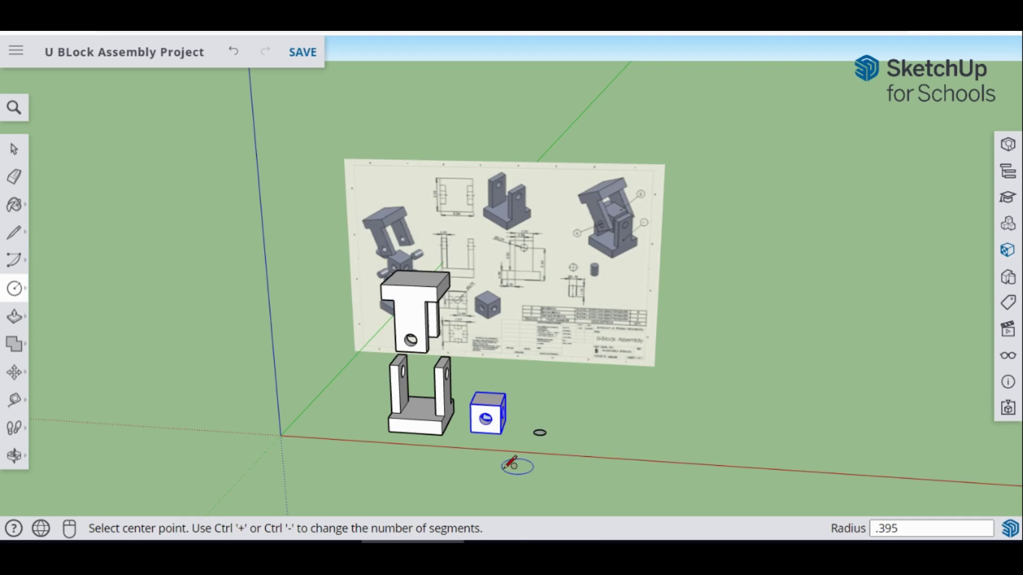
key("Return")
- Pull the small circle beside the block up 1.18 inches to form the cylindrical pin
scroll(541, 429, "up", 4)
left_click(14, 317)
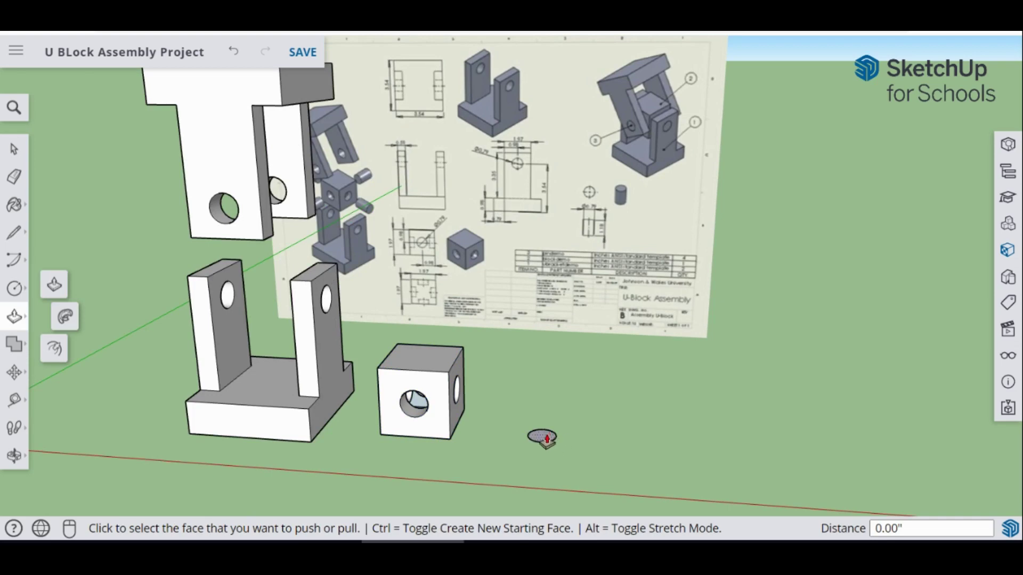
left_click(547, 439)
left_click(547, 417)
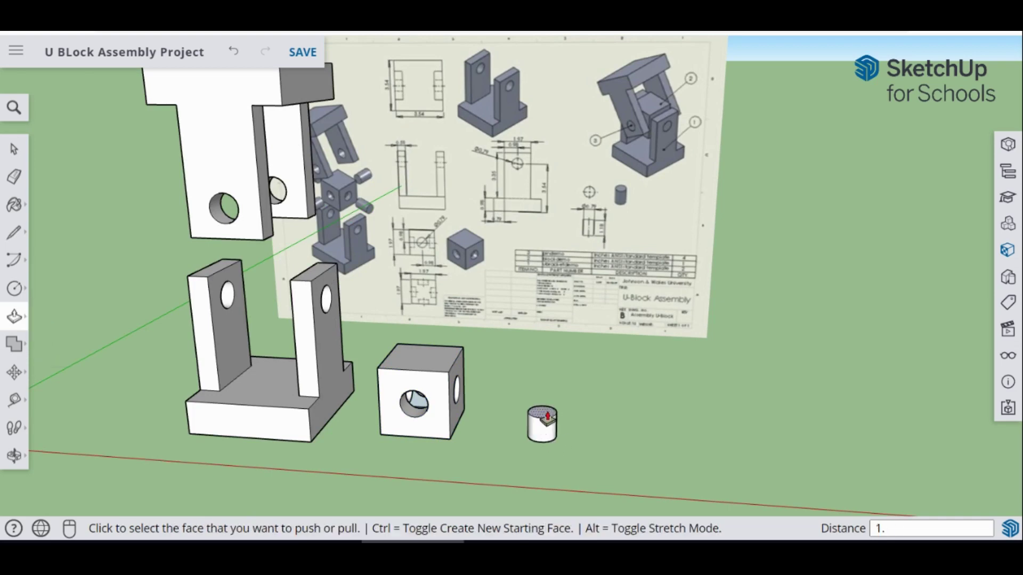
left_click(547, 417)
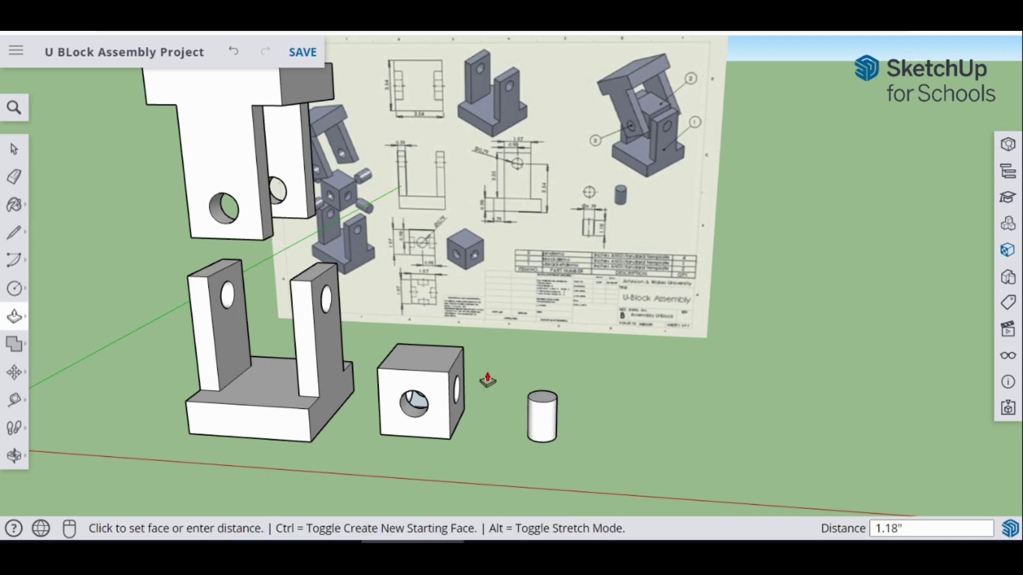
- Make the complete cylindrical pin a component with the default definition settings
left_click(16, 150)
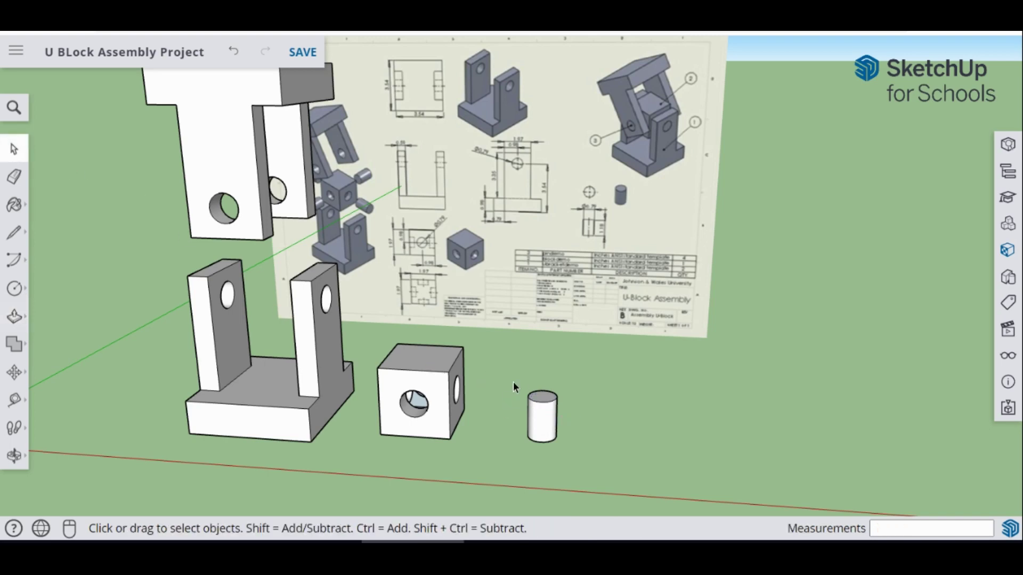
left_click_drag(586, 464, 586, 463)
right_click(548, 420)
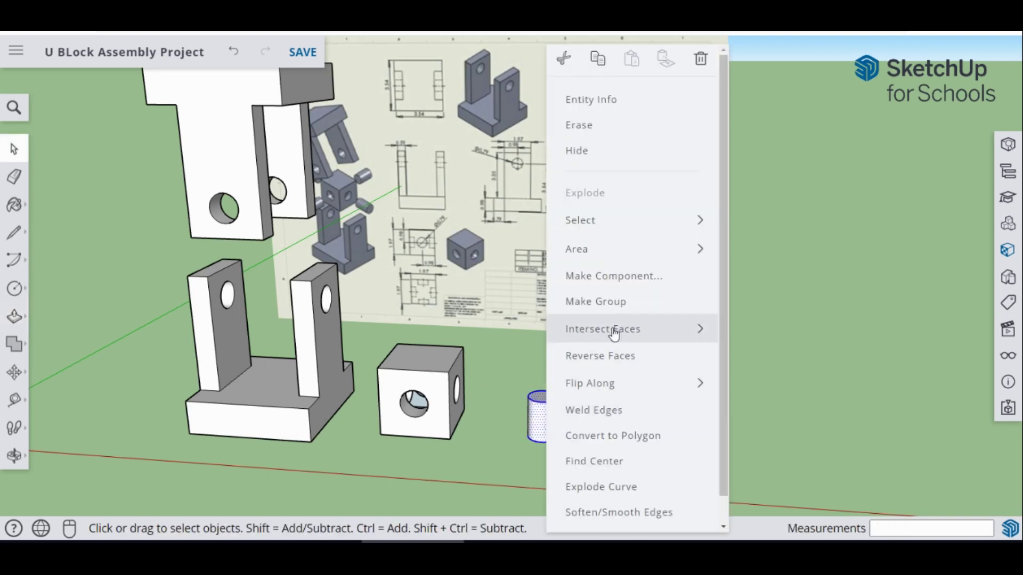
left_click(634, 281)
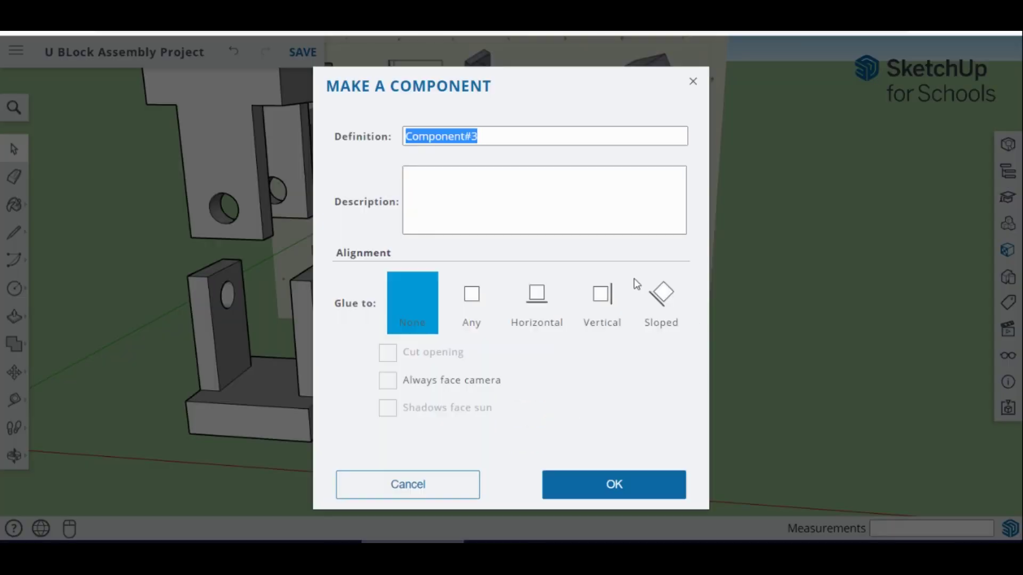
left_click(612, 485)
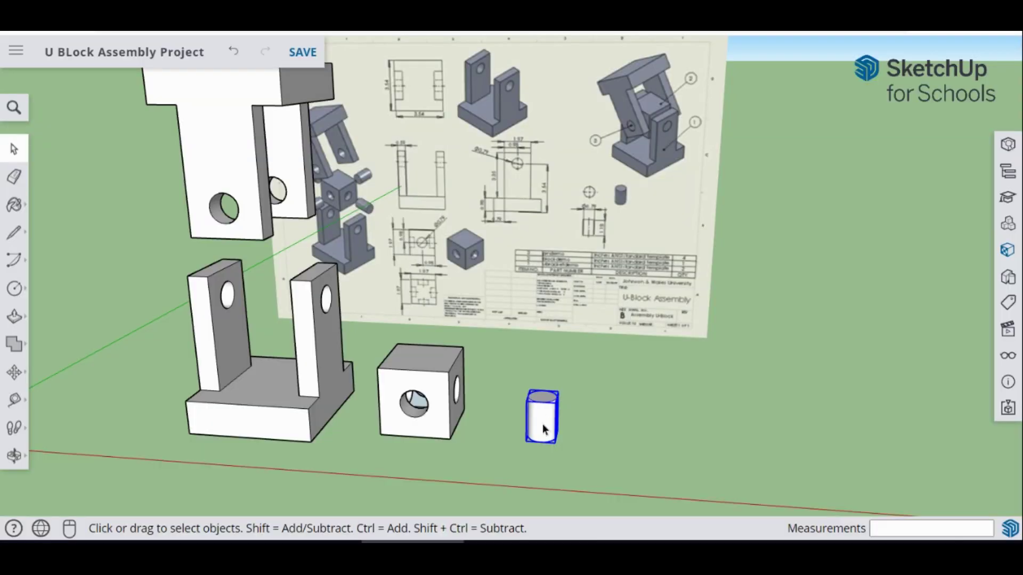
- Try to rotate the pin about its midpoint with the rotation locked to the red axis, and undo the rotation
mouse_move(613, 424)
middle_mouse_down()
mouse_move(577, 410)
mouse_move(452, 418)
mouse_move(465, 438)
mouse_move(589, 406)
mouse_move(521, 415)
mouse_move(361, 404)
mouse_move(249, 324)
middle_mouse_up()
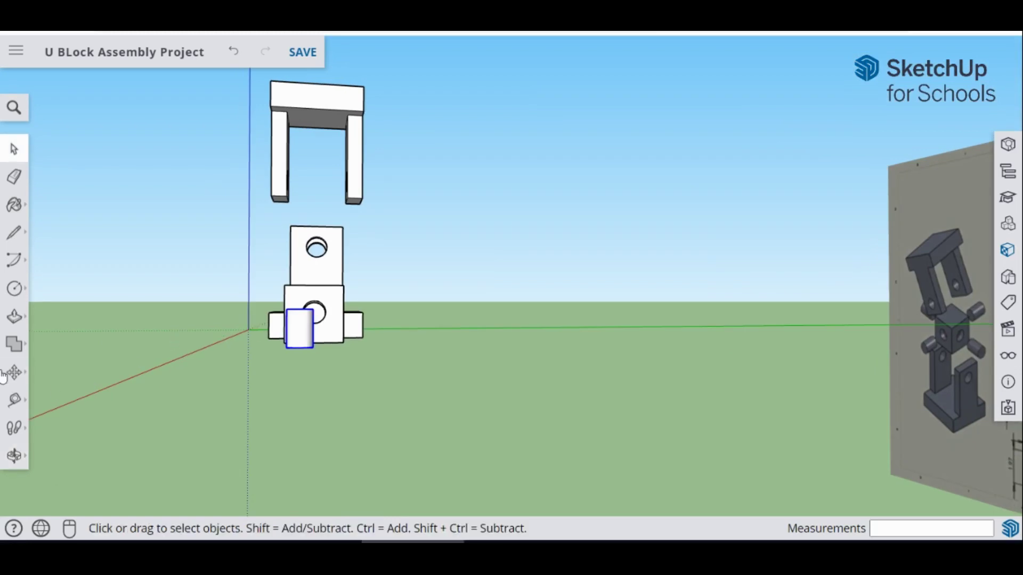
left_click(13, 372)
left_click(13, 373)
left_click(64, 371)
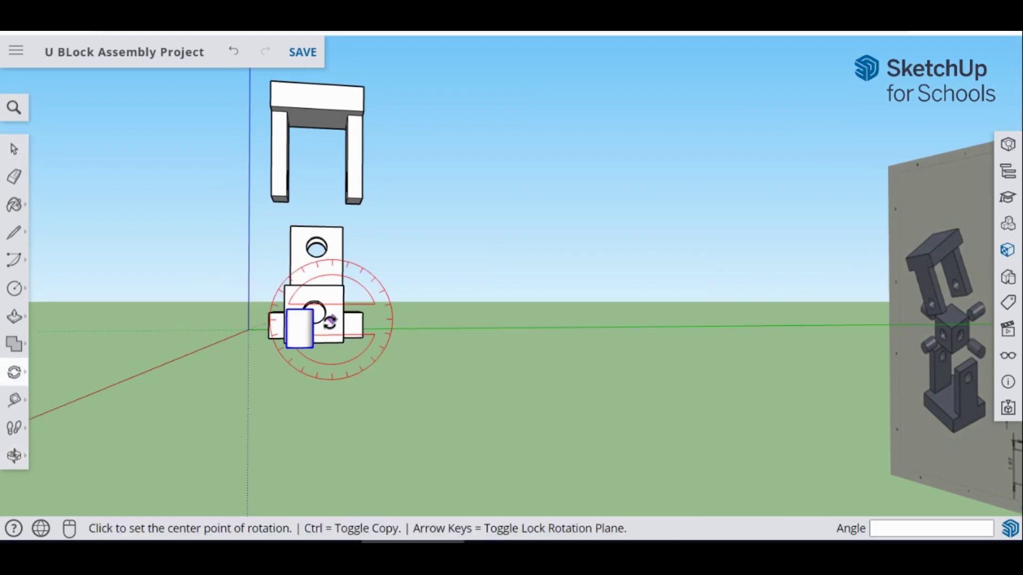
key("Right")
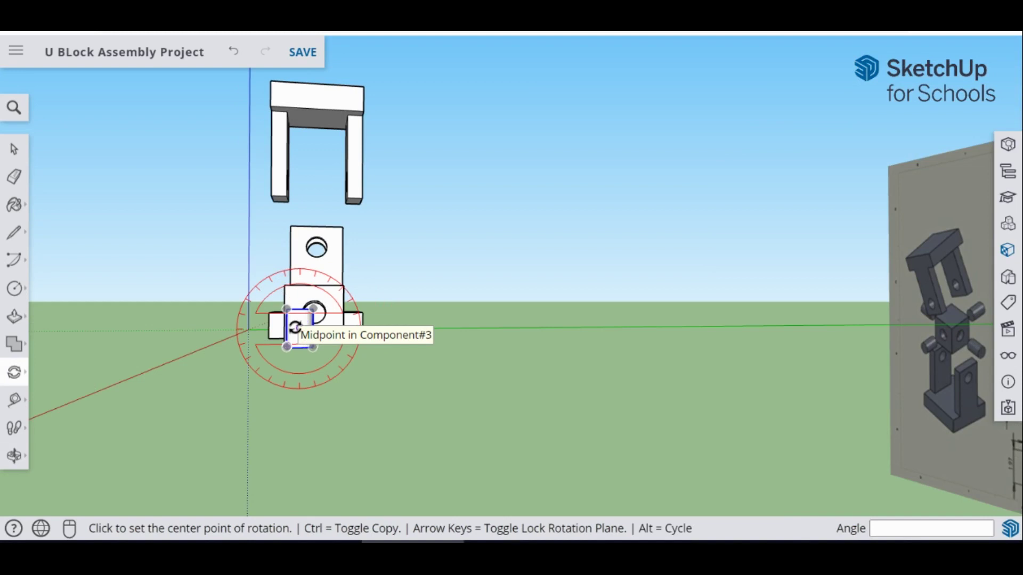
left_click(296, 328)
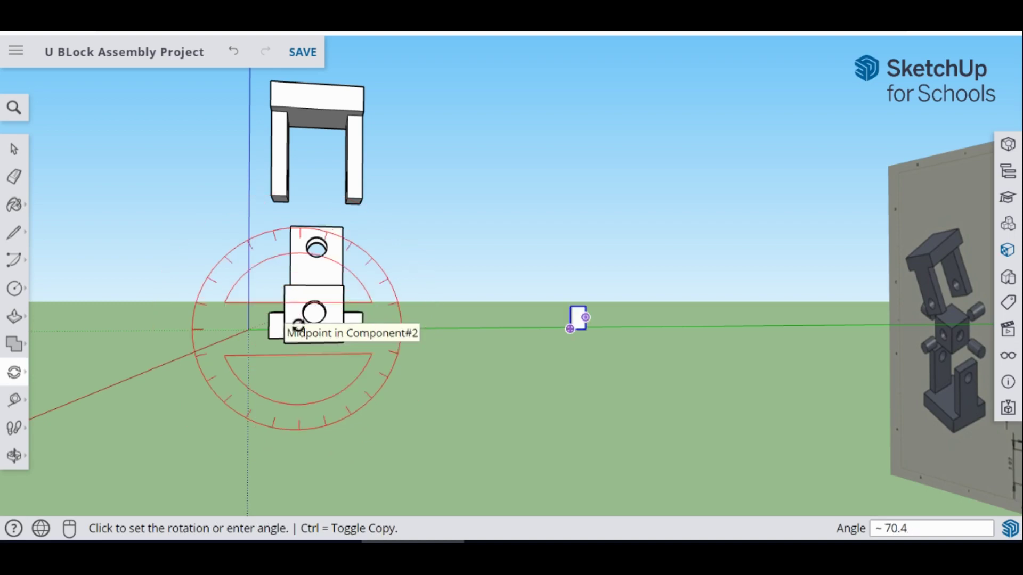
left_click(301, 327)
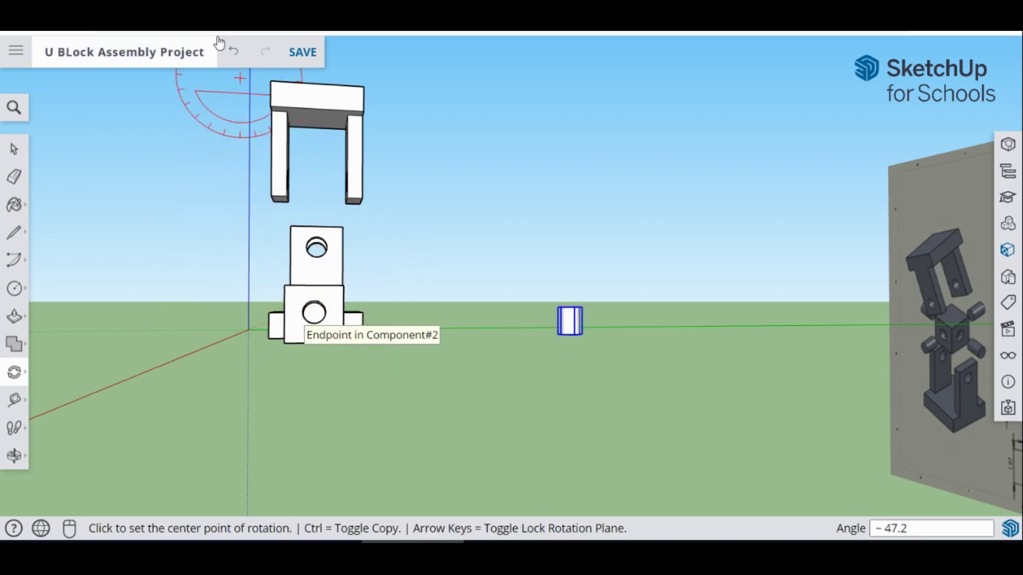
left_click(233, 51)
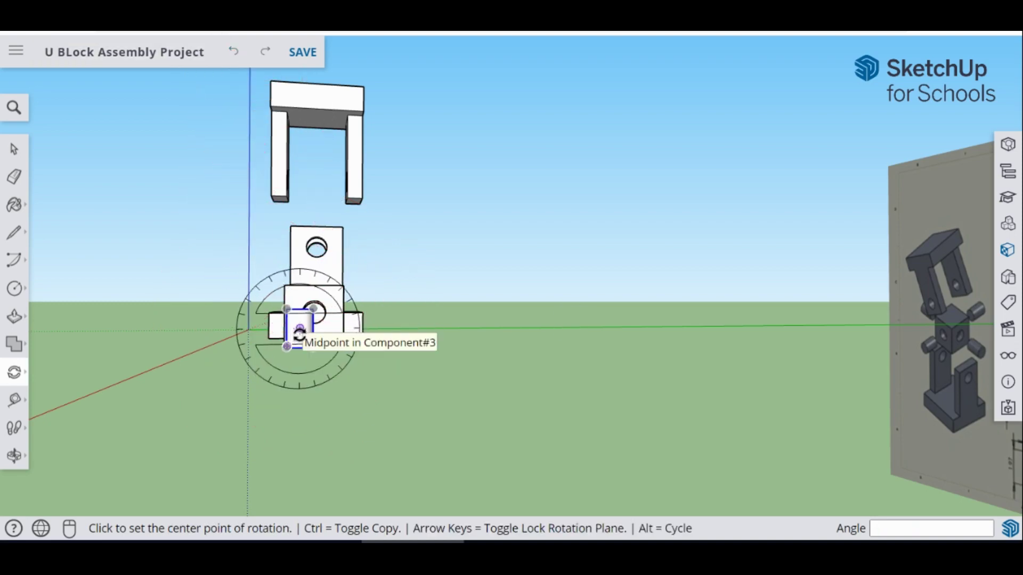
- Rotate the pin around the red axis about its midpoint so that it lies horizontally along the green axis
scroll(299, 334, "up", 2)
key("Right")
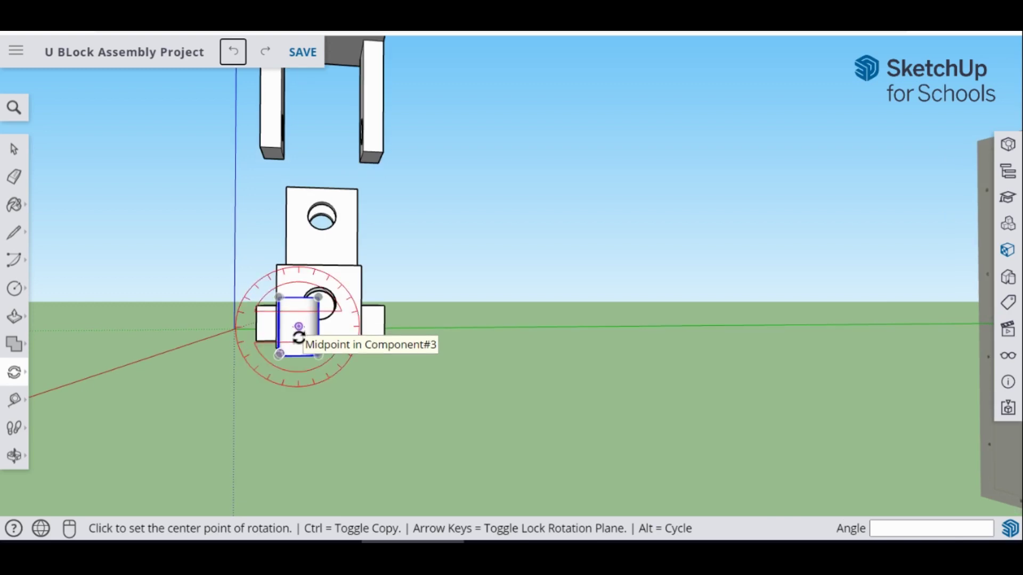
left_click(299, 328)
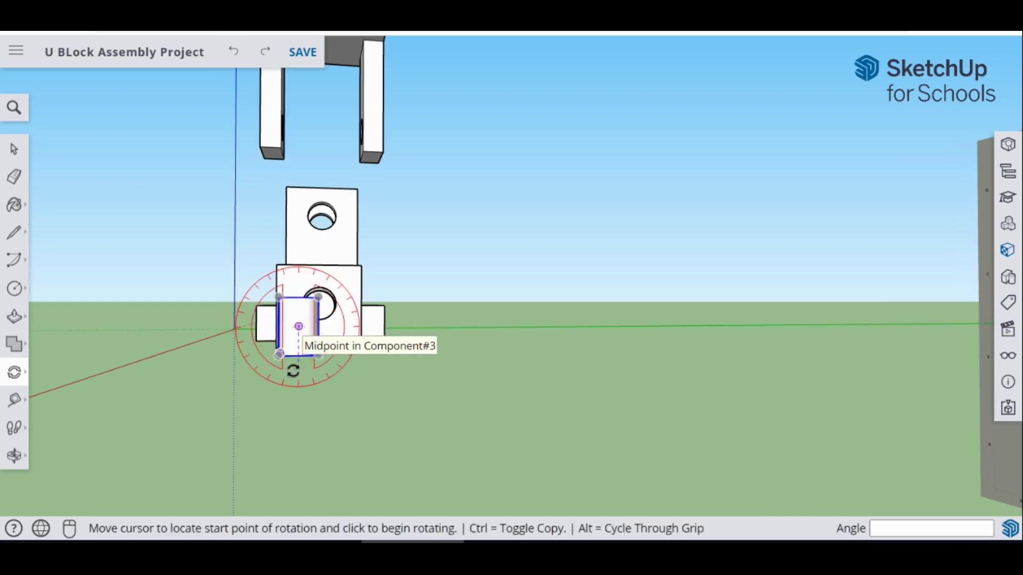
left_click(292, 368)
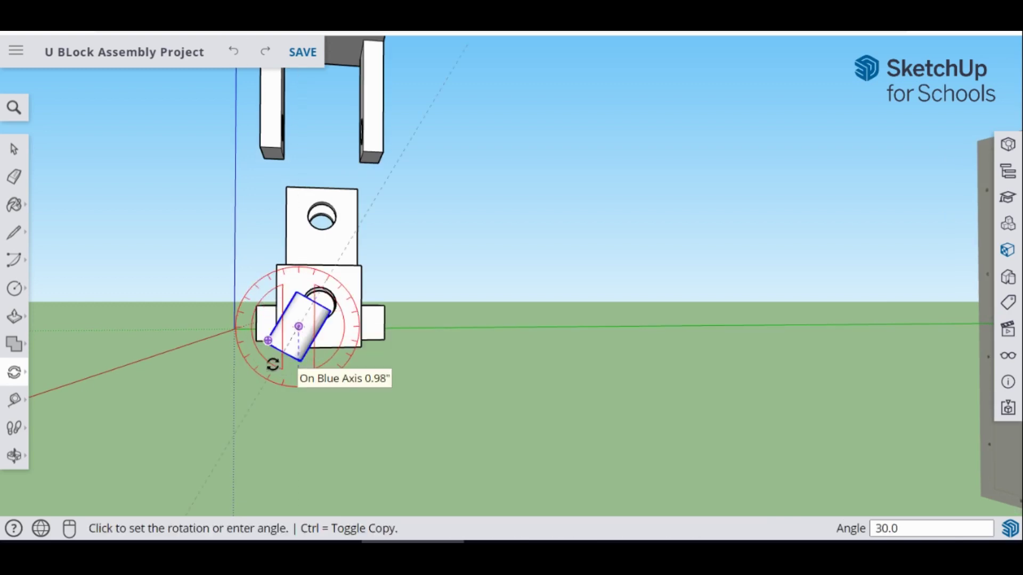
left_click(247, 324)
- Copy the horizontal pin to a spot just beyond the original, farther from the centre block
key("o")
left_click_drag(333, 334, 475, 350)
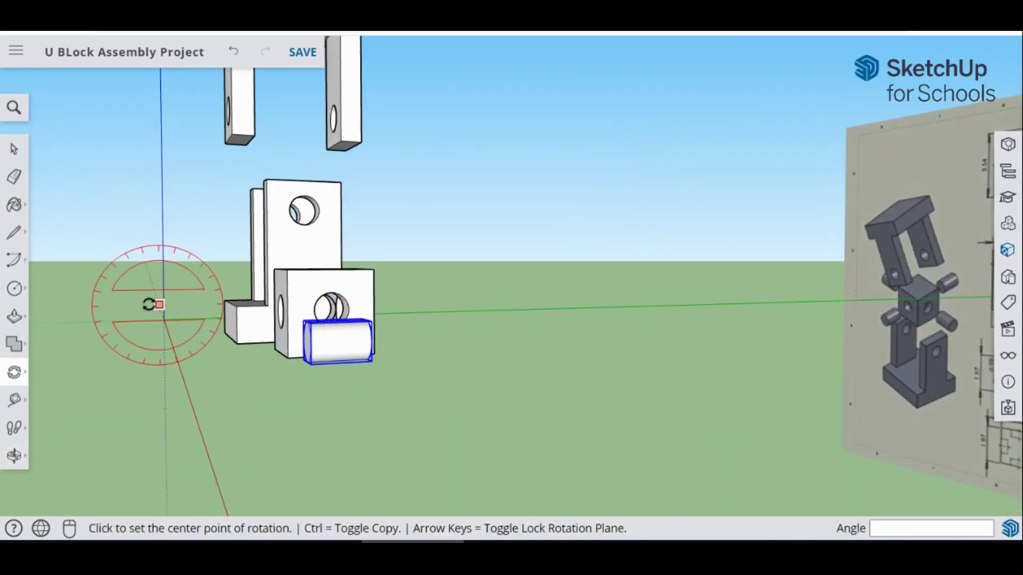
key("o")
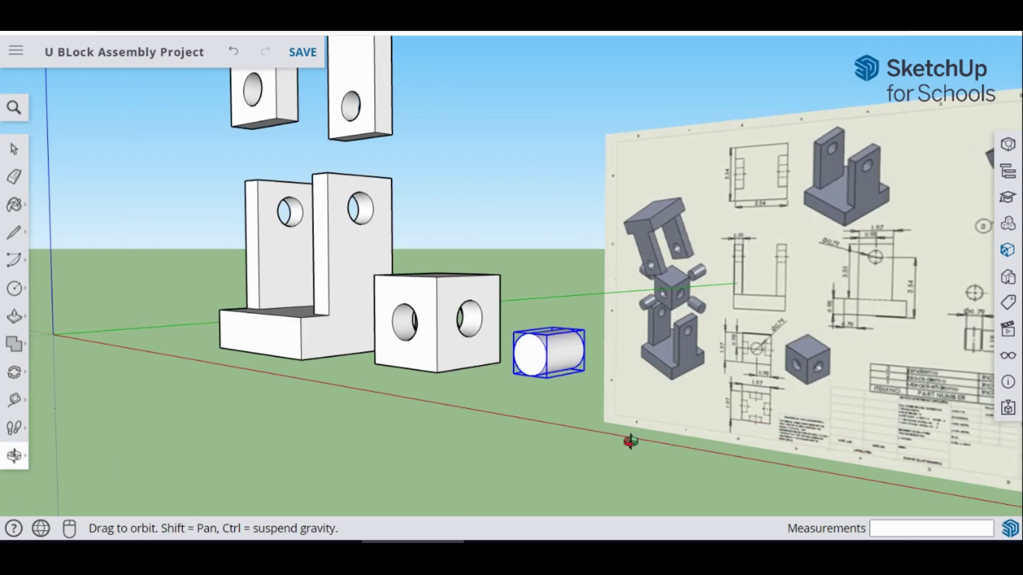
key("q")
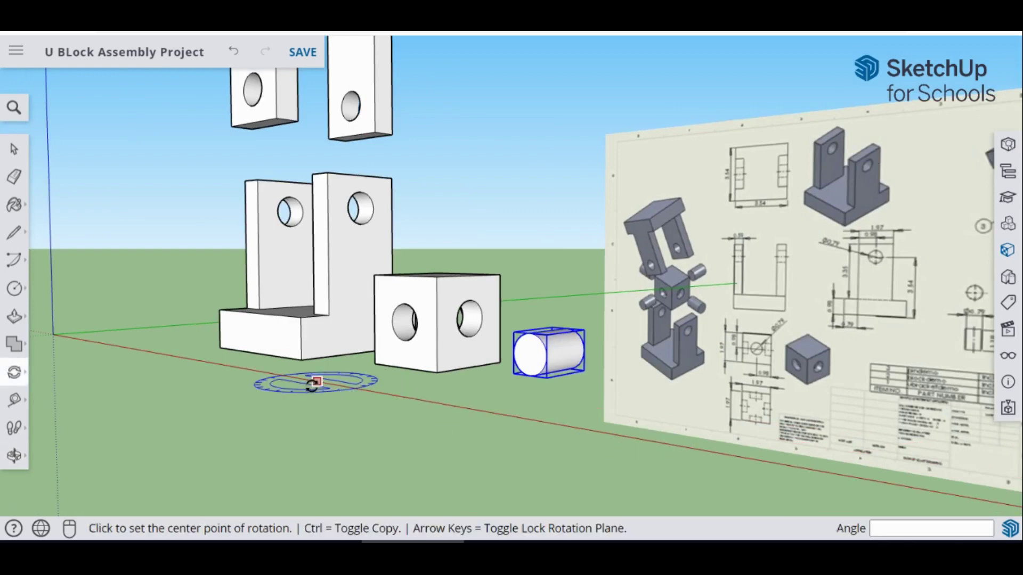
left_click(14, 151)
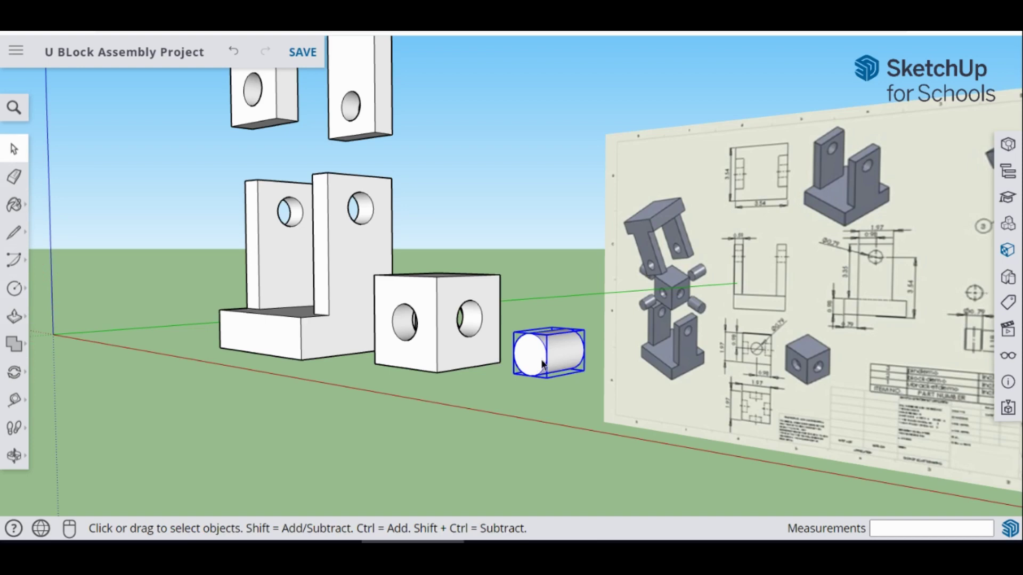
left_click(31, 377)
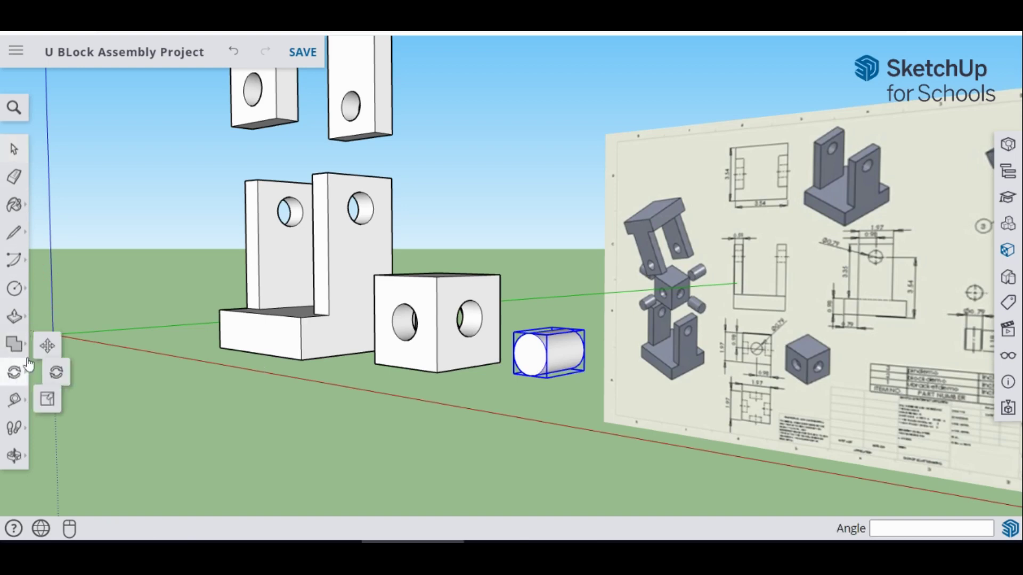
left_click(51, 342)
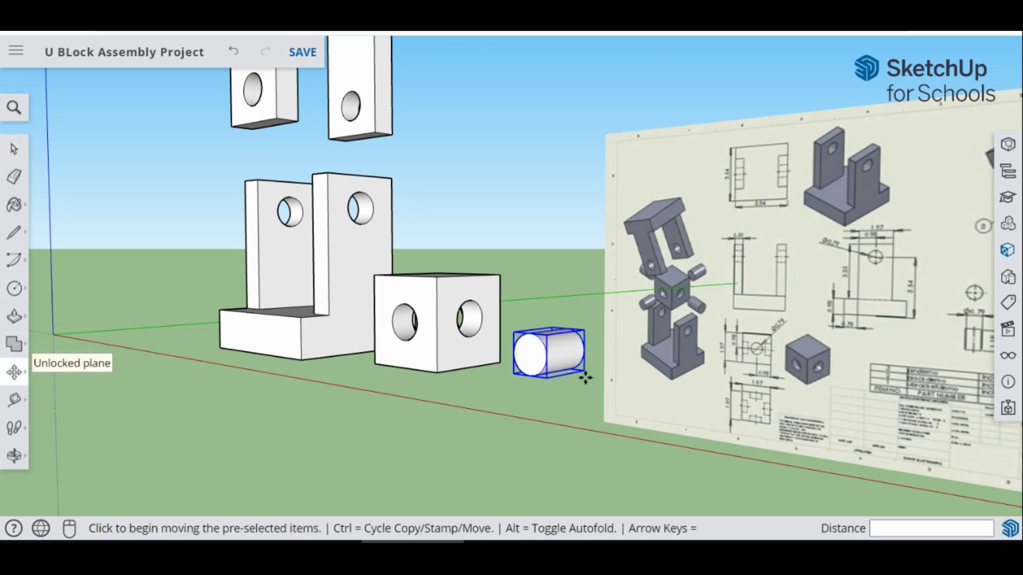
key("ctrl")
left_click(535, 360)
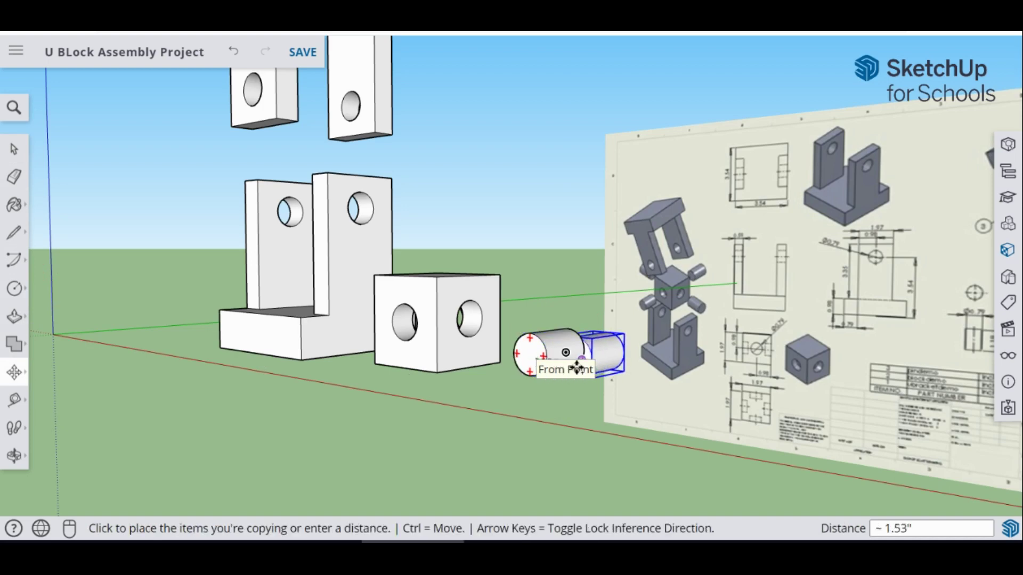
left_click(599, 371)
- Copy the second pin about 2.6 inches away to open ground beside the first two pins as a third pin
key("o")
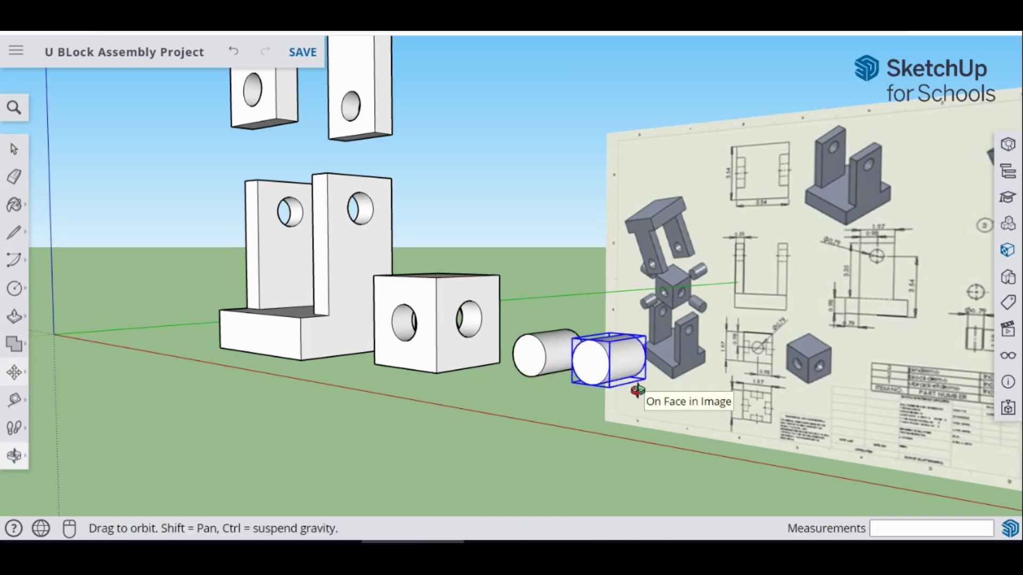
left_click_drag(638, 388, 396, 433)
key("m")
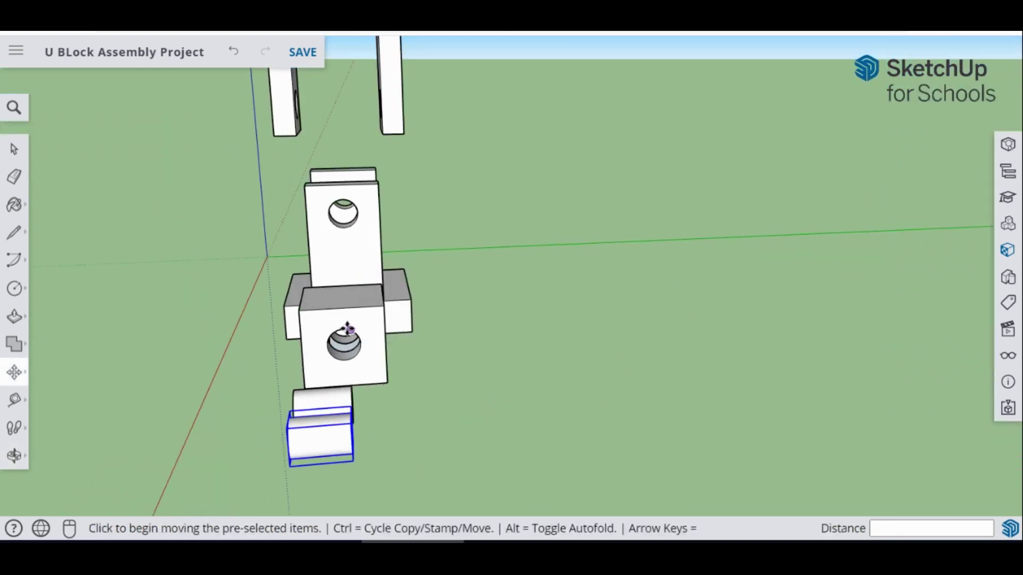
scroll(355, 303, "down", 2)
key("space")
scroll(411, 419, "up", 5)
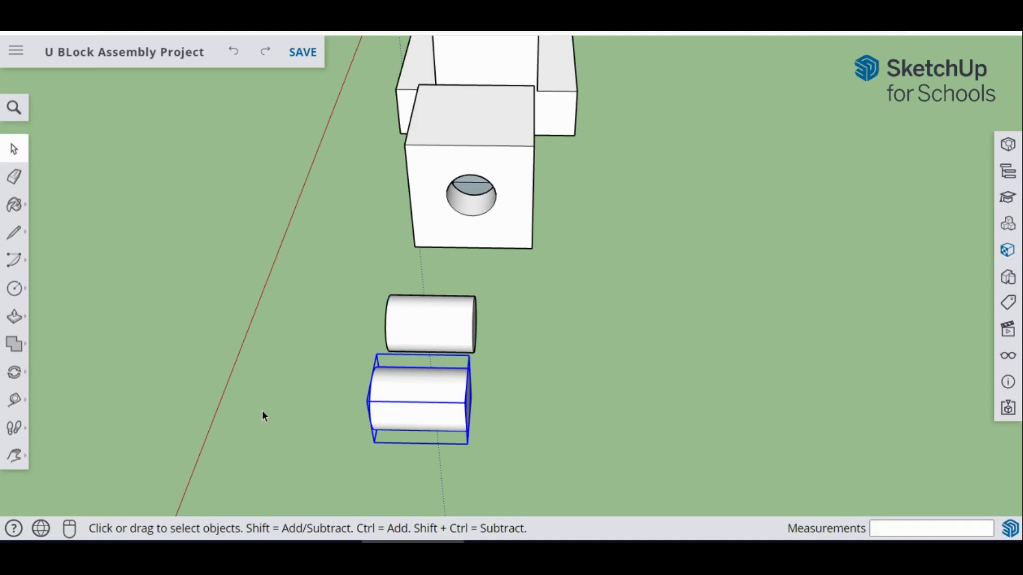
left_click(11, 371)
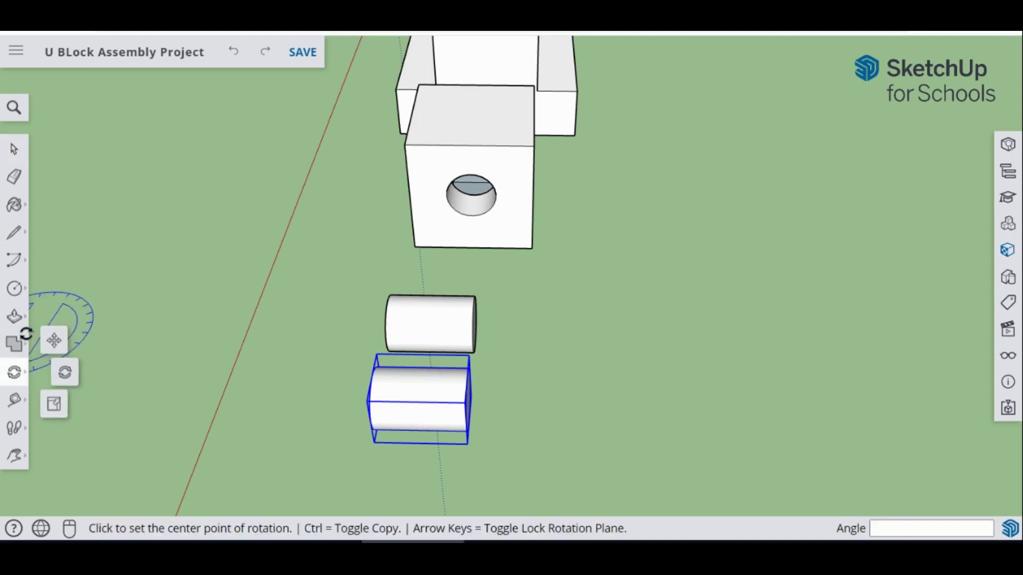
left_click(53, 341)
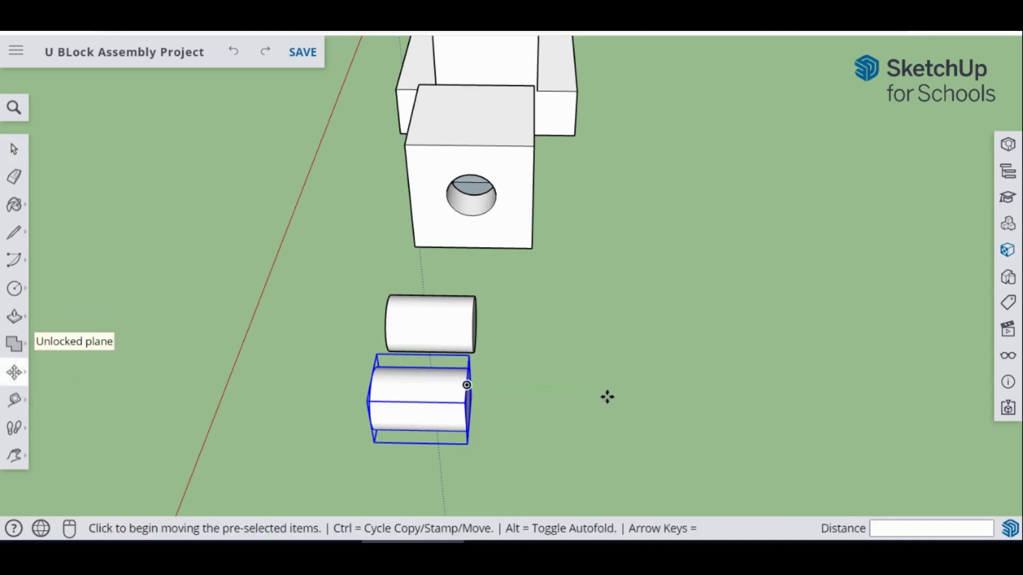
key("ctrl")
left_click(428, 393)
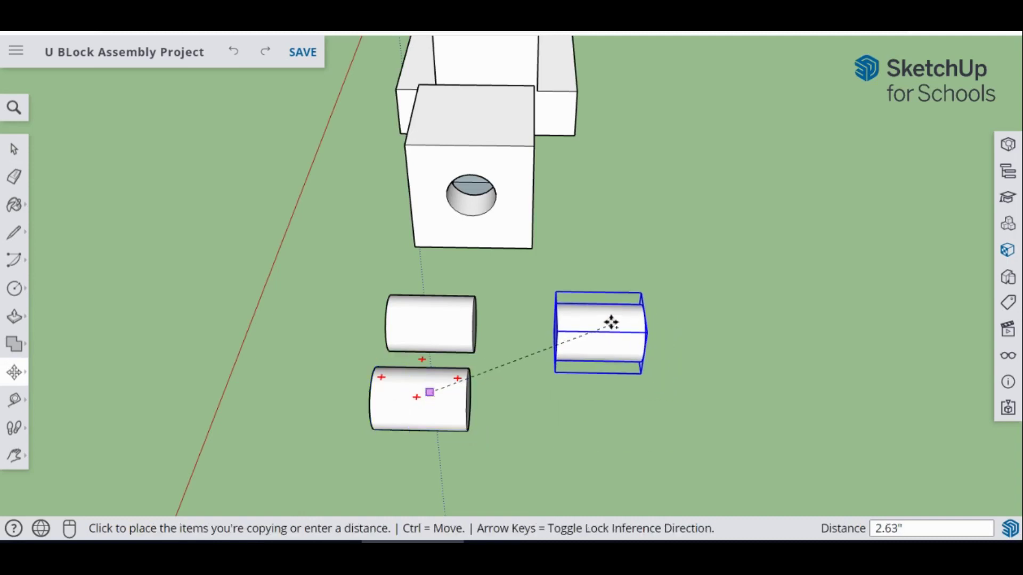
left_click(609, 319)
- Rotate the third pin 90 degrees around the blue axis about its midpoint so it lies perpendicular to the first two pins
middle_click_drag(526, 325, 628, 418)
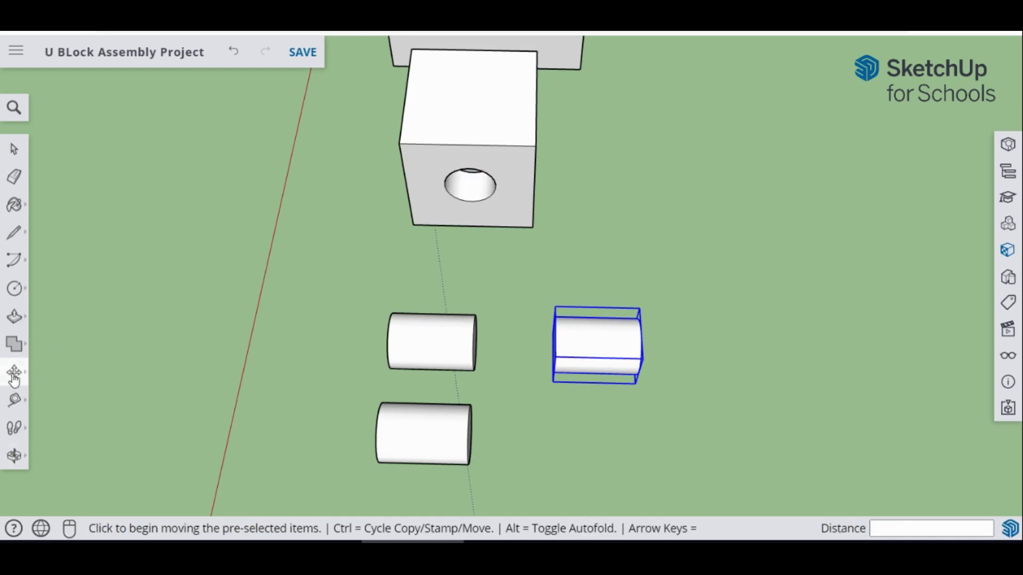
mouse_move(13, 375)
left_click(65, 370)
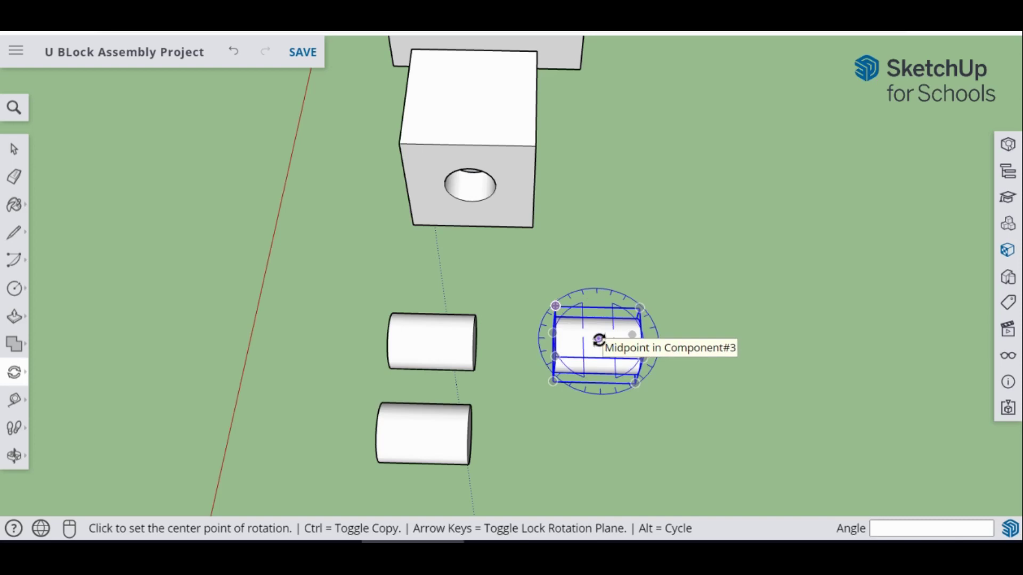
left_click(598, 340)
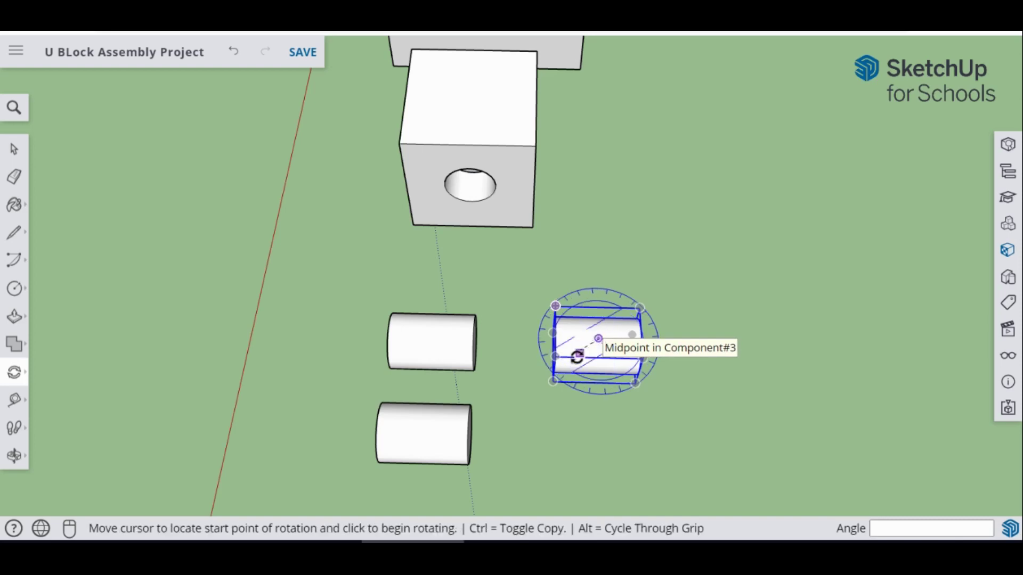
left_click(599, 374)
left_click(633, 345)
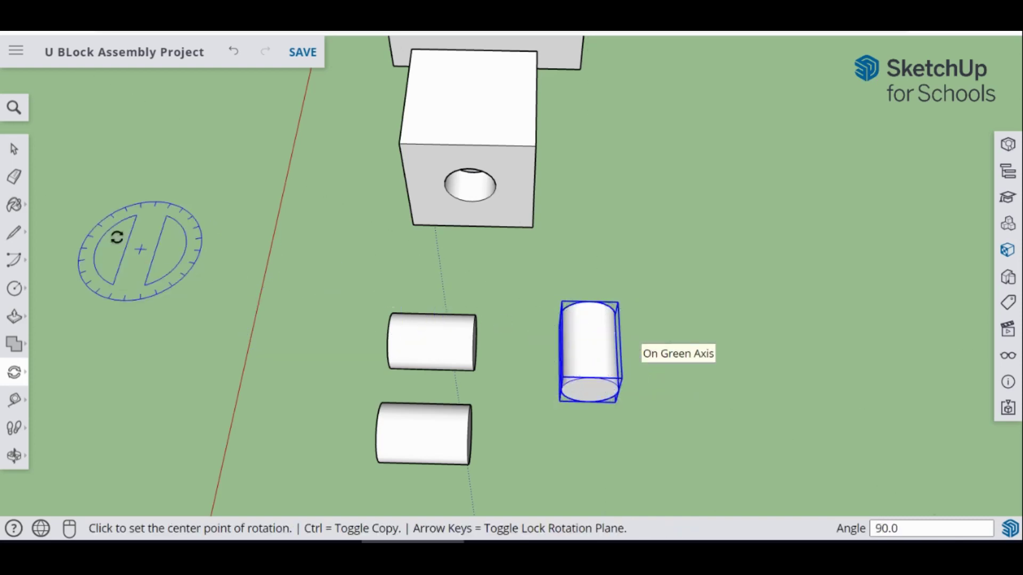
- Copy the rotated pin along the green axis to make a fourth pin beside it
key("space")
left_click(14, 372)
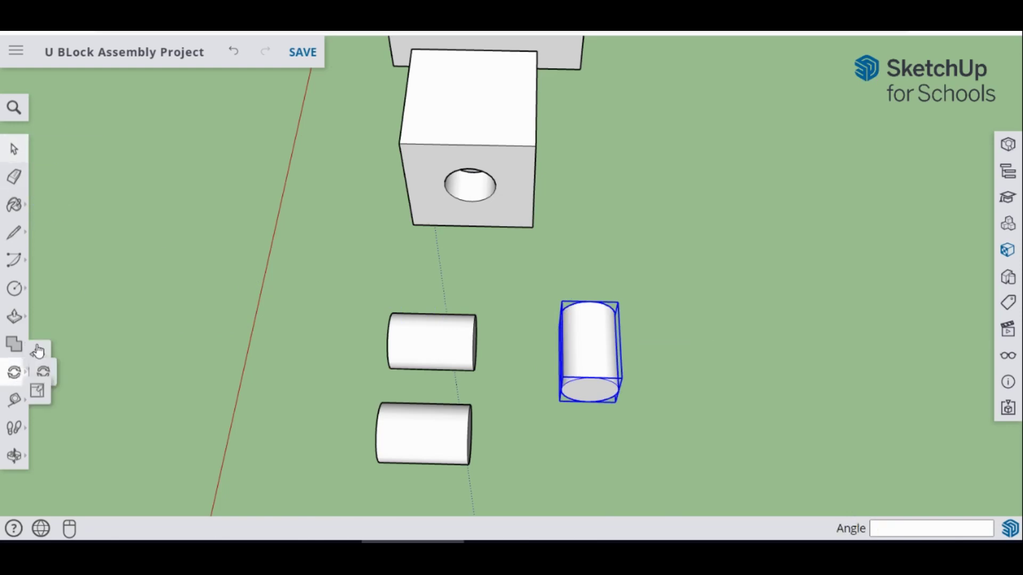
key("m")
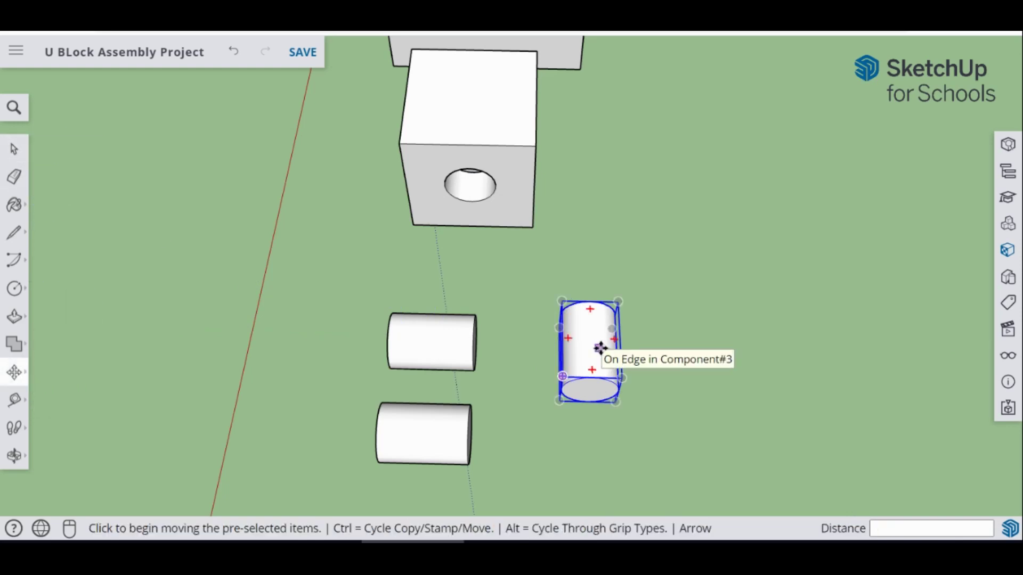
key("ctrl")
left_click(600, 348)
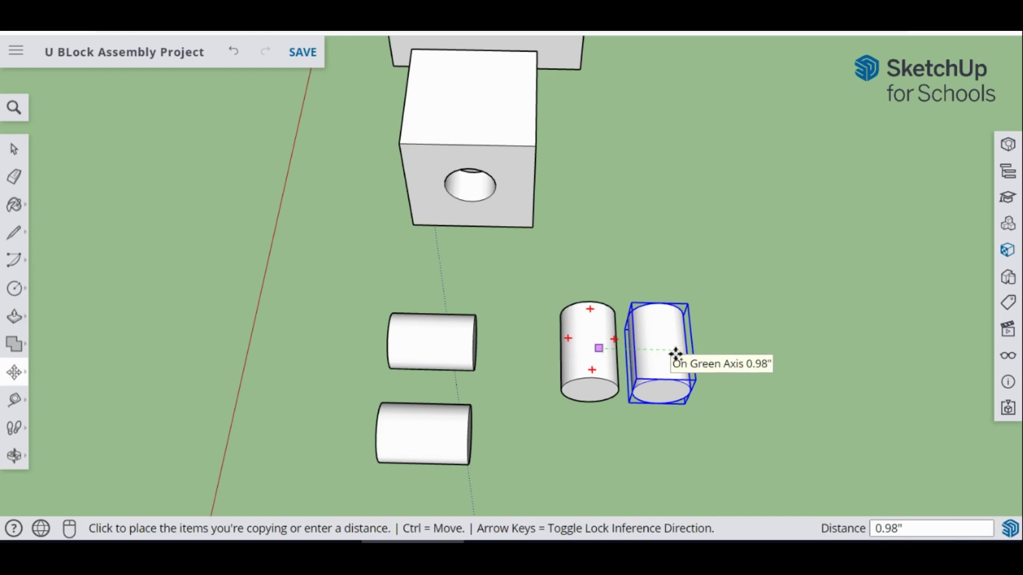
left_click(690, 354)
- Move the centre block by its lower corner to hole height at the inner face of the lower bracket's upright
scroll(468, 293, "down", 5)
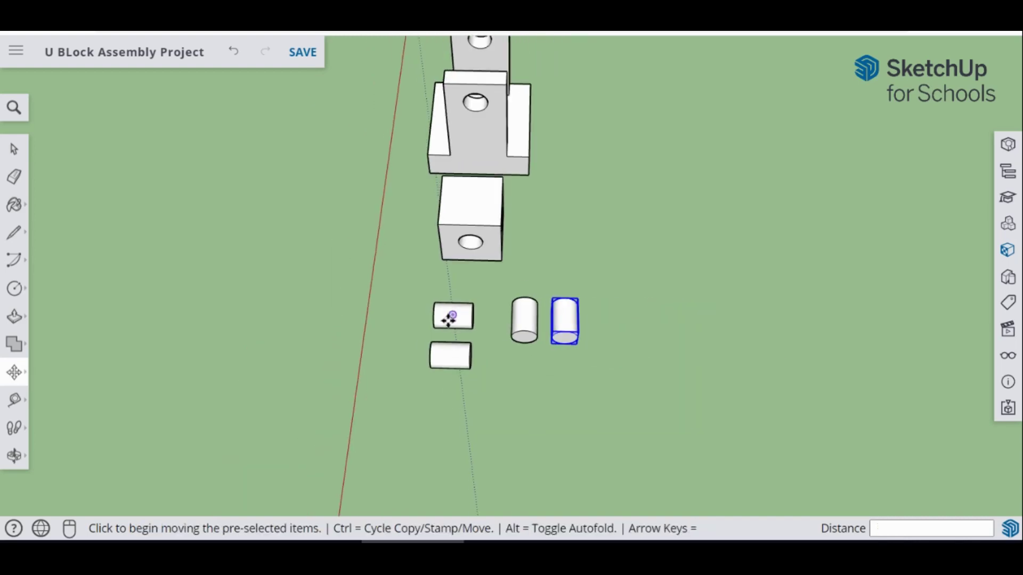
mouse_move(449, 318)
middle_mouse_down()
mouse_move(757, 232)
mouse_move(496, 365)
mouse_move(669, 260)
mouse_move(539, 299)
middle_mouse_up()
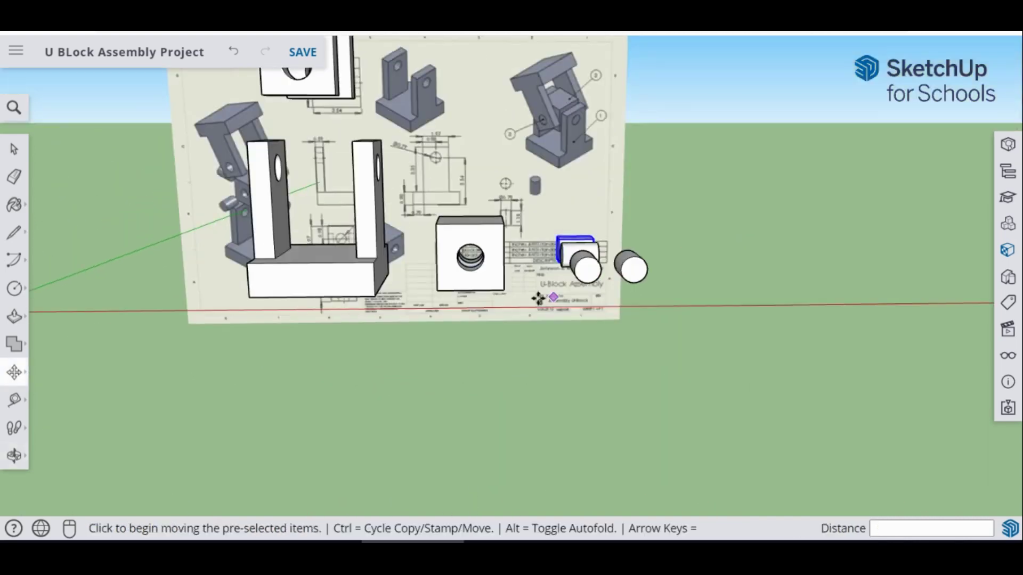
scroll(515, 257, "up", 3)
scroll(514, 258, "down", 5)
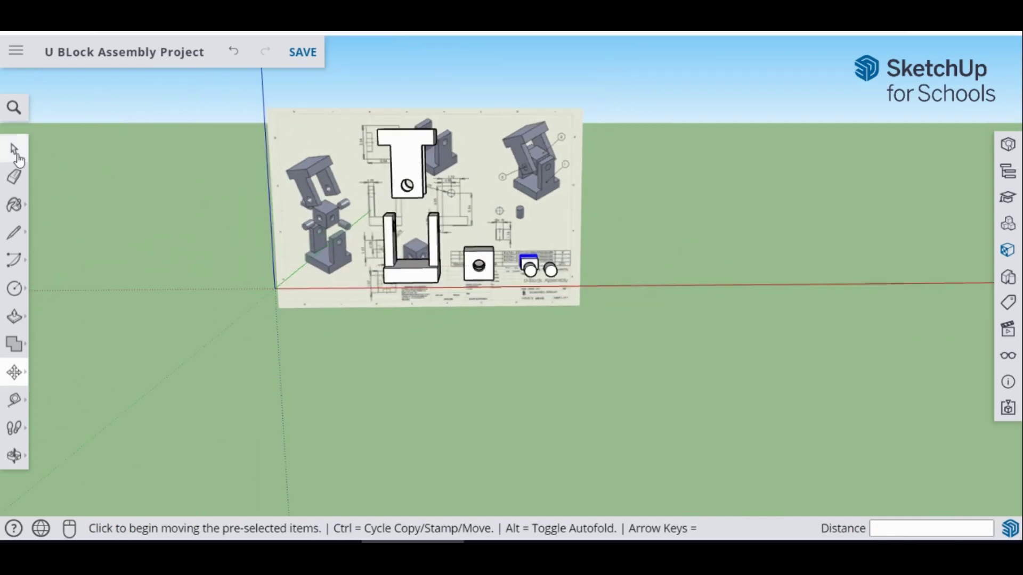
left_click(15, 152)
scroll(337, 235, "up", 3)
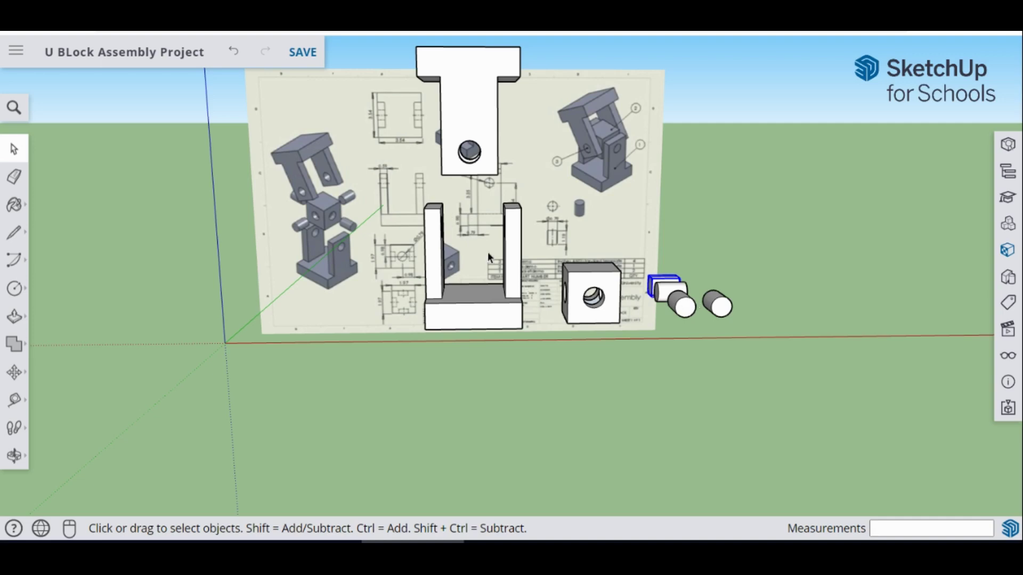
scroll(489, 254, "up", 3)
scroll(490, 253, "down", 2)
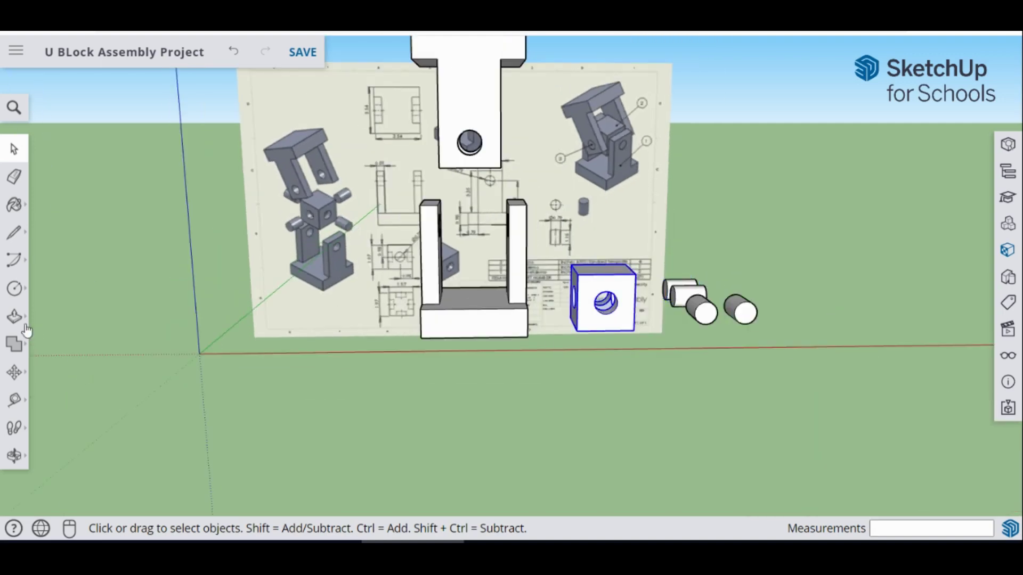
left_click(23, 377)
left_click(580, 335)
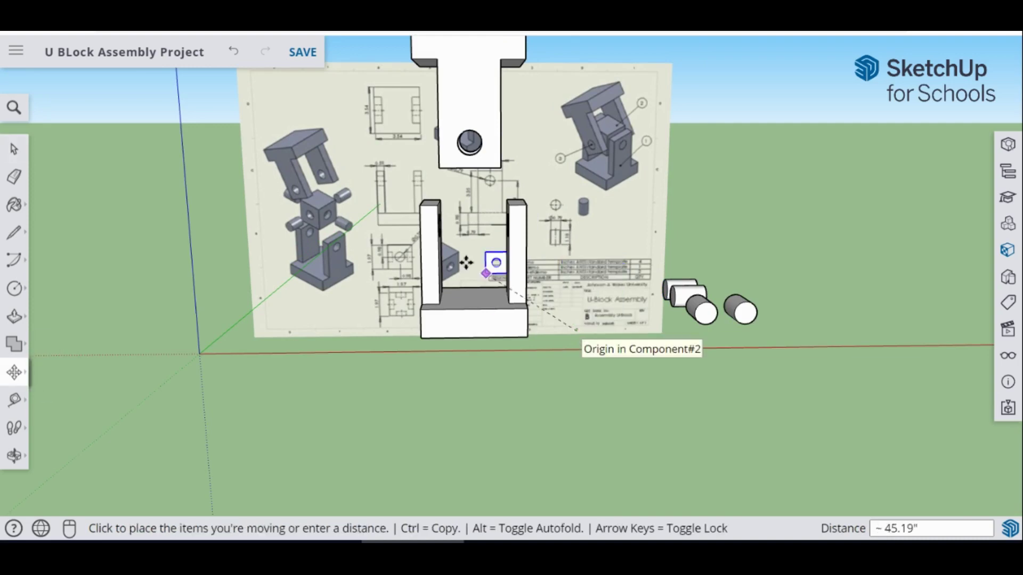
left_click(440, 256)
- Move the block about 3 inches along the green axis, toward the front of the lower bracket
mouse_move(440, 257)
middle_mouse_down()
mouse_move(406, 249)
mouse_move(460, 242)
middle_mouse_up()
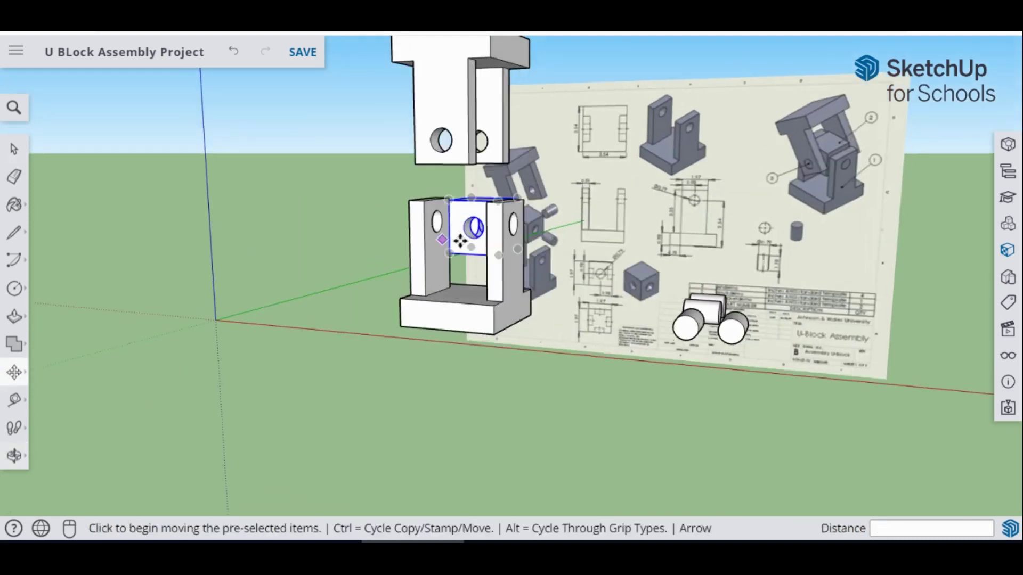
left_click(471, 257)
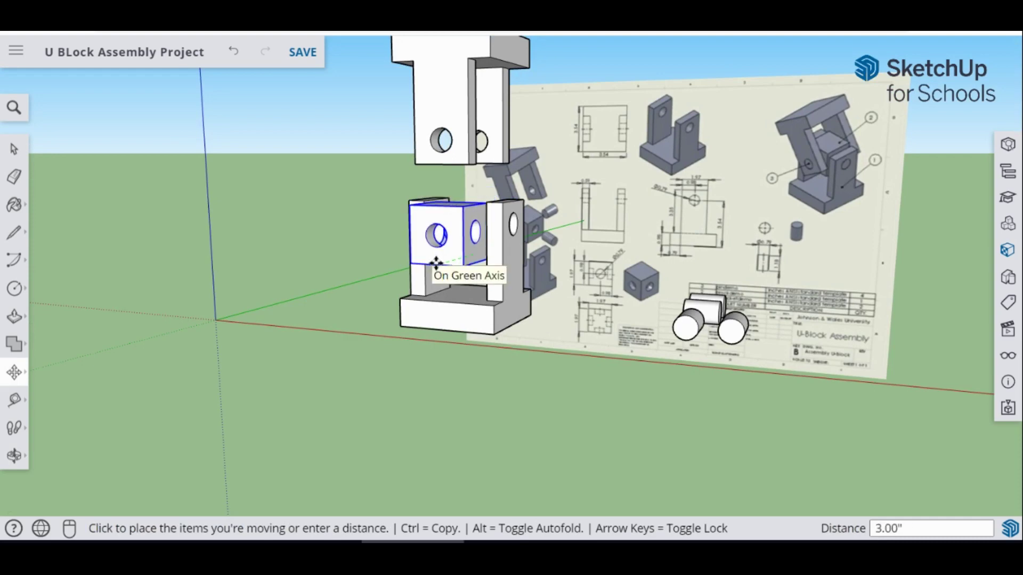
left_click(432, 265)
- Move the block by an edge point of its side hole back between the uprights, toward the holes of the lower bracket
scroll(455, 245, "up", 4)
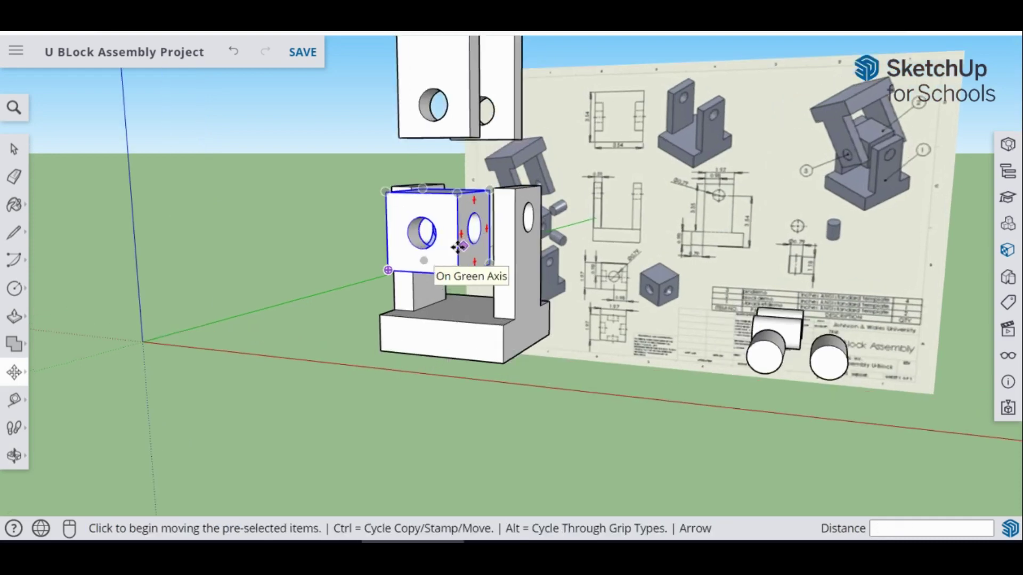
middle_click_drag(455, 245, 397, 247)
scroll(505, 219, "up", 1)
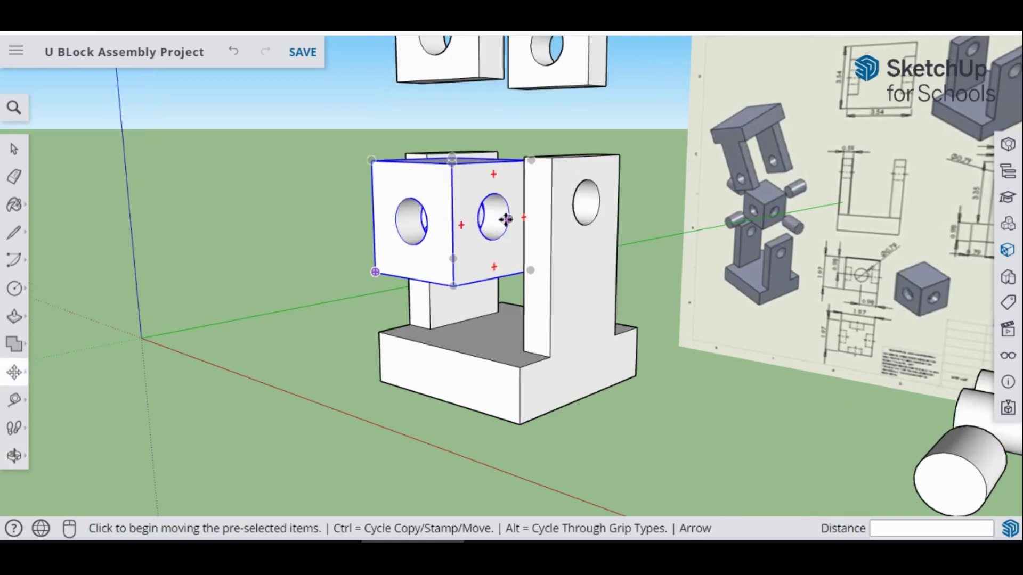
left_click(517, 214)
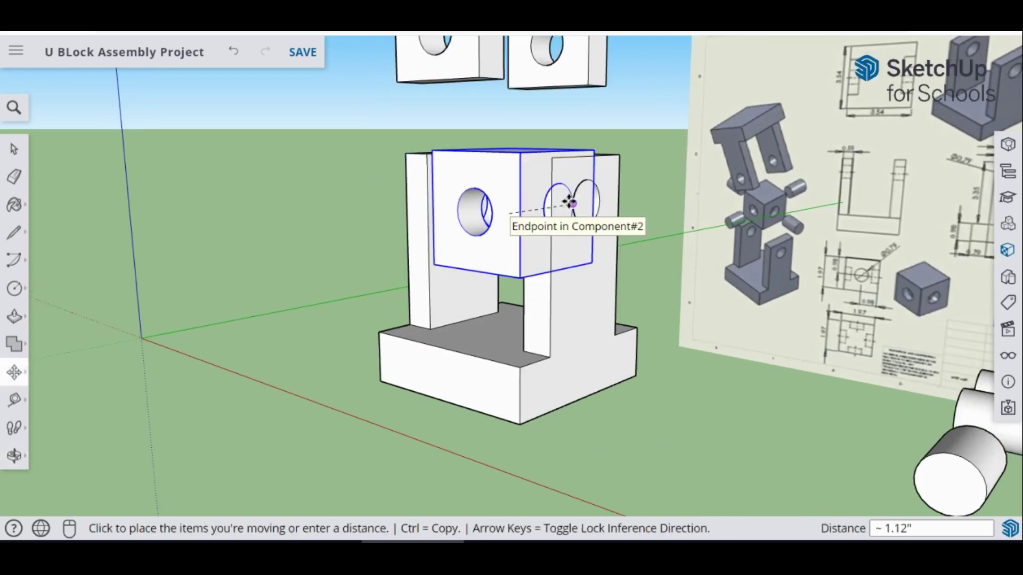
left_click(546, 205)
- Move the block about 0.19 inches along the red axis to centre it between the lower bracket's two uprights
middle_click_drag(546, 205, 467, 222)
scroll(467, 222, "up", 3)
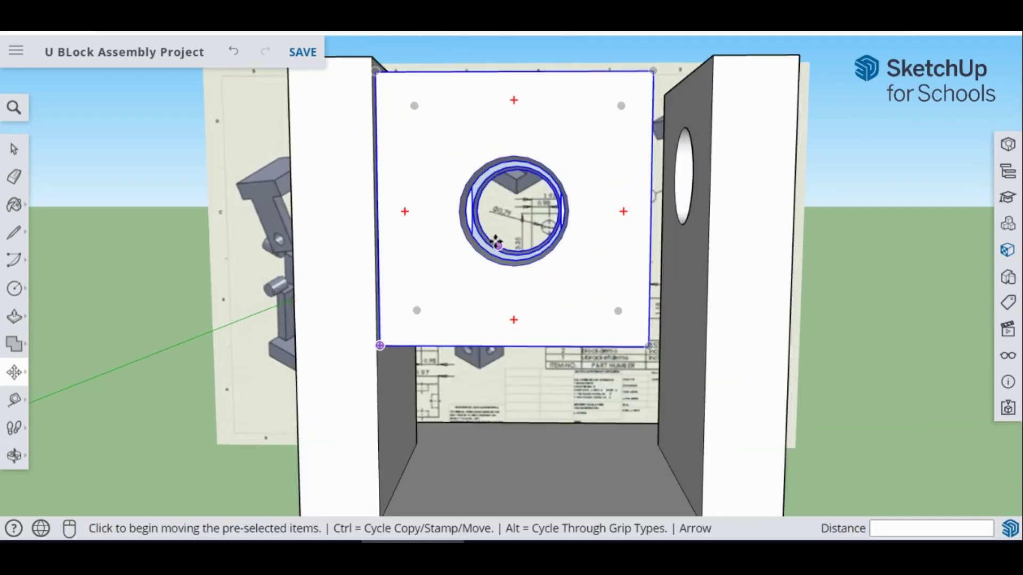
scroll(515, 240, "down", 5)
scroll(517, 242, "up", 4)
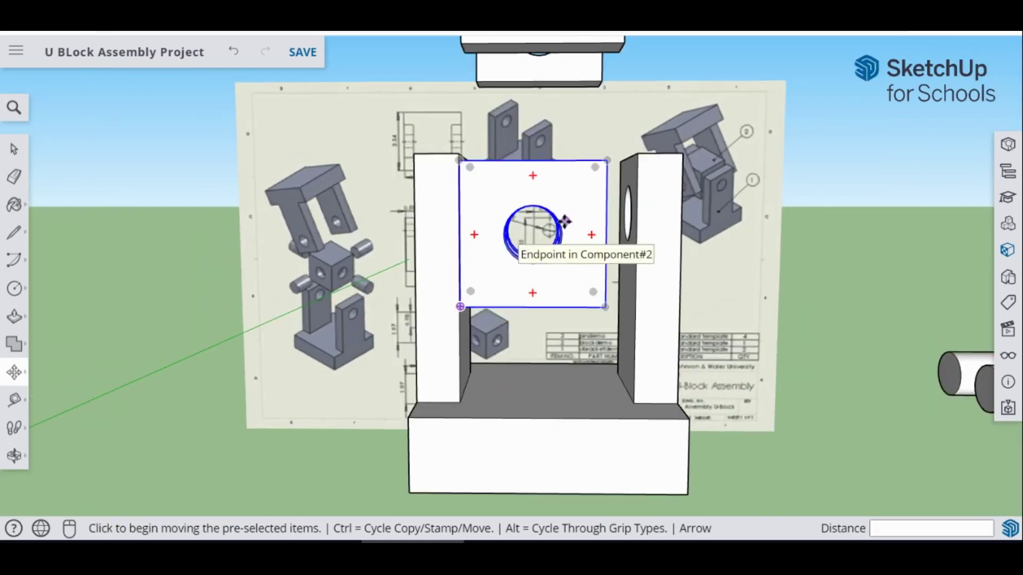
left_click(567, 203)
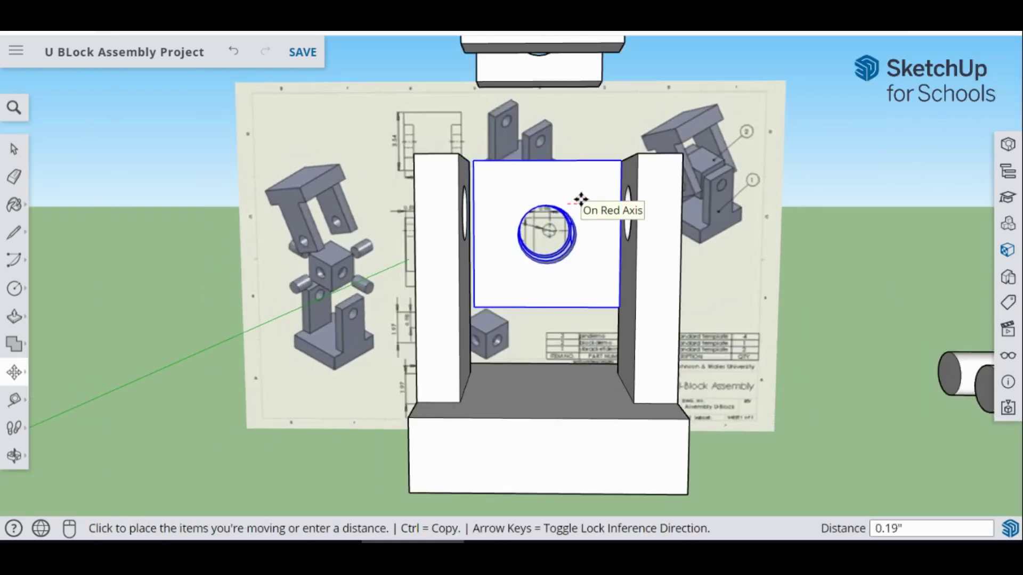
left_click(580, 201)
- Raise the centre block about 0.24 inches and move it by an edge point of its side hole to the lower bracket's hole
left_click(530, 288)
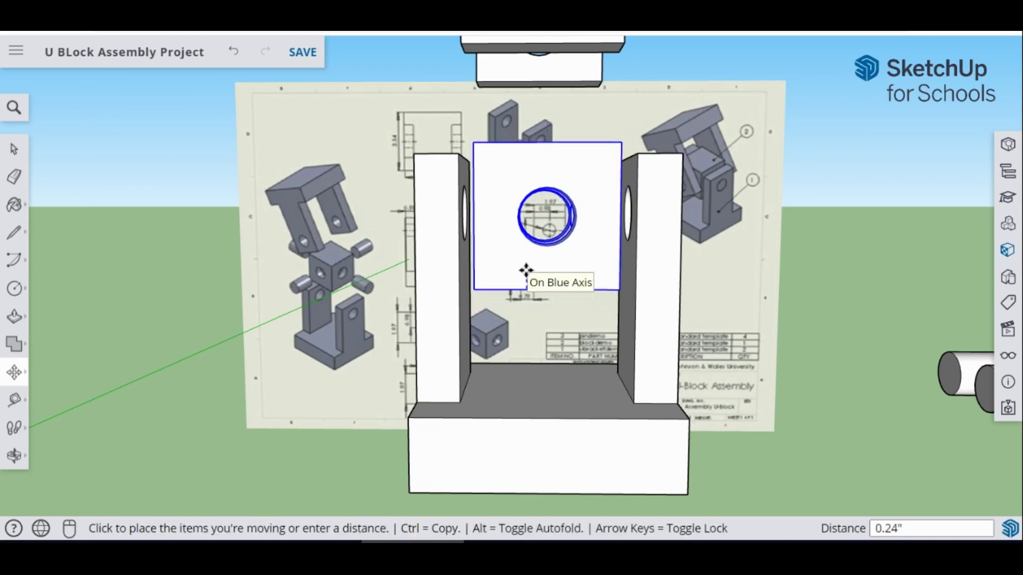
left_click(526, 270)
middle_click_drag(511, 276, 1007, 259)
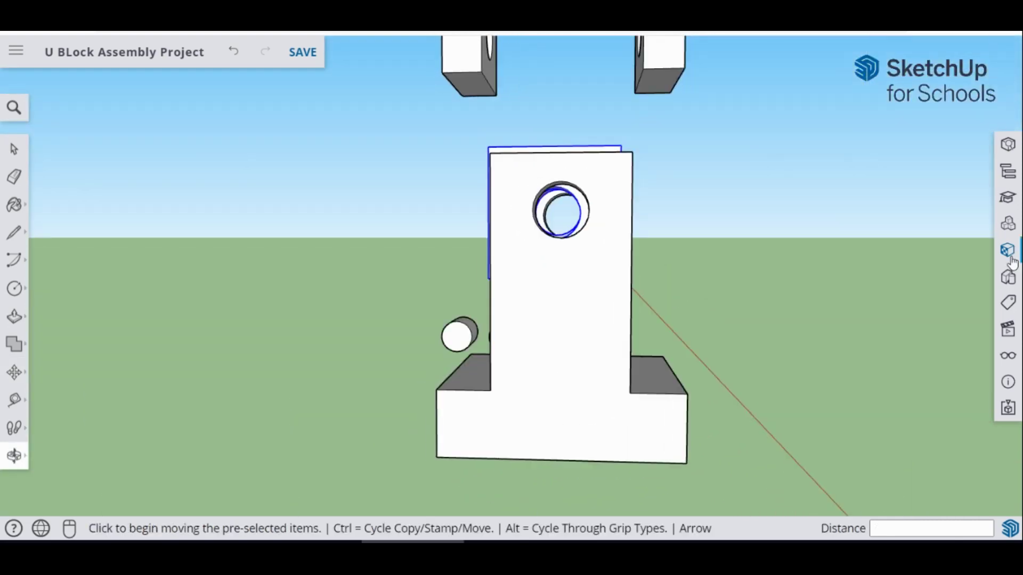
middle_click_drag(678, 212, 616, 206)
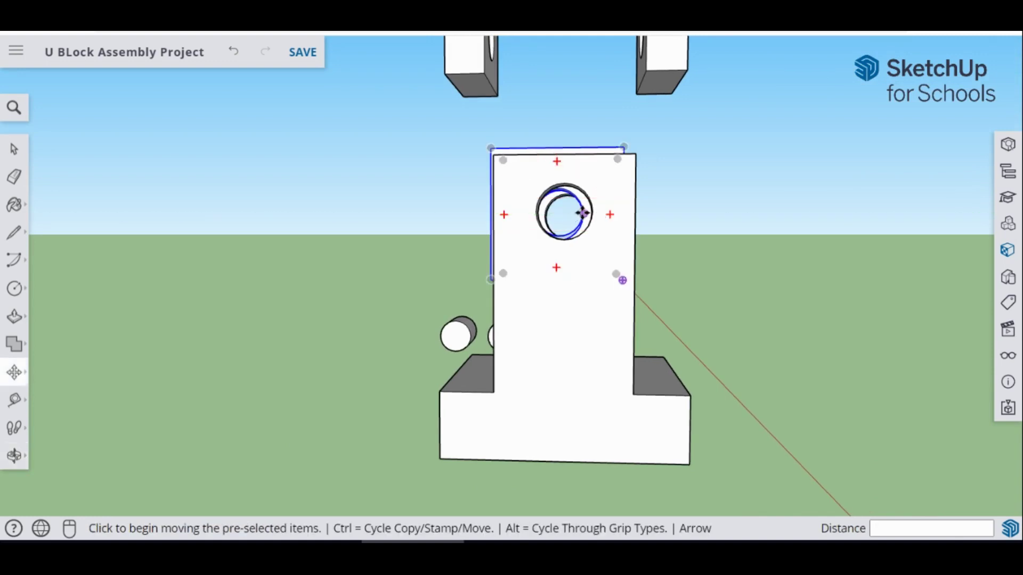
left_click(582, 213)
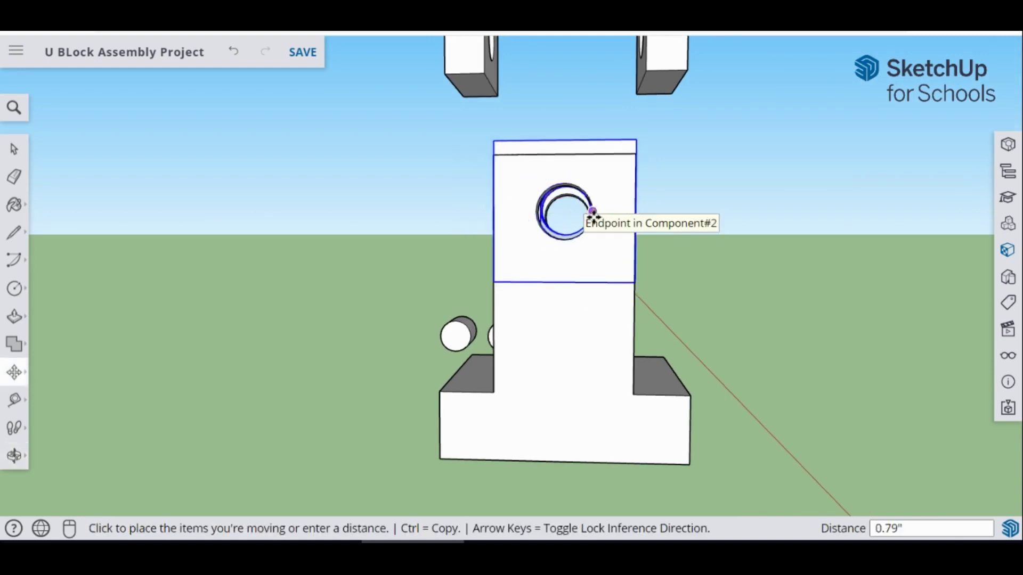
left_click(592, 218)
- Move the centre block along the red axis back between the lower bracket's two uprights, against the inner face of one upright
mouse_move(605, 210)
middle_mouse_down()
mouse_move(579, 237)
mouse_move(548, 219)
mouse_move(497, 222)
mouse_move(420, 261)
mouse_move(416, 239)
mouse_move(303, 223)
mouse_move(287, 185)
middle_mouse_up()
left_click(279, 217)
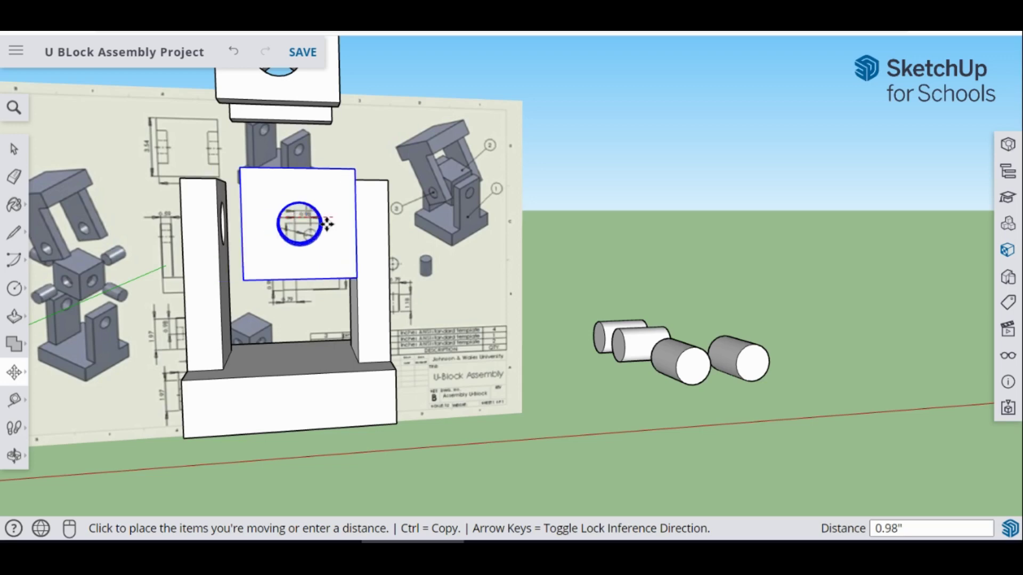
left_click(322, 224)
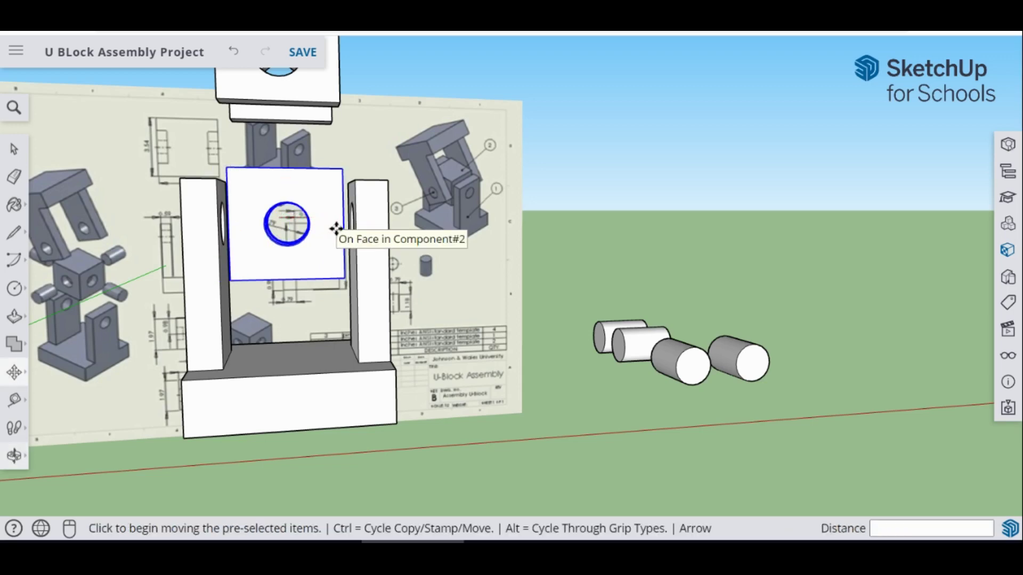
mouse_move(407, 229)
middle_mouse_down()
mouse_move(586, 244)
mouse_move(792, 245)
mouse_move(810, 224)
mouse_move(737, 244)
mouse_move(424, 244)
mouse_move(441, 264)
middle_mouse_up()
key("space")
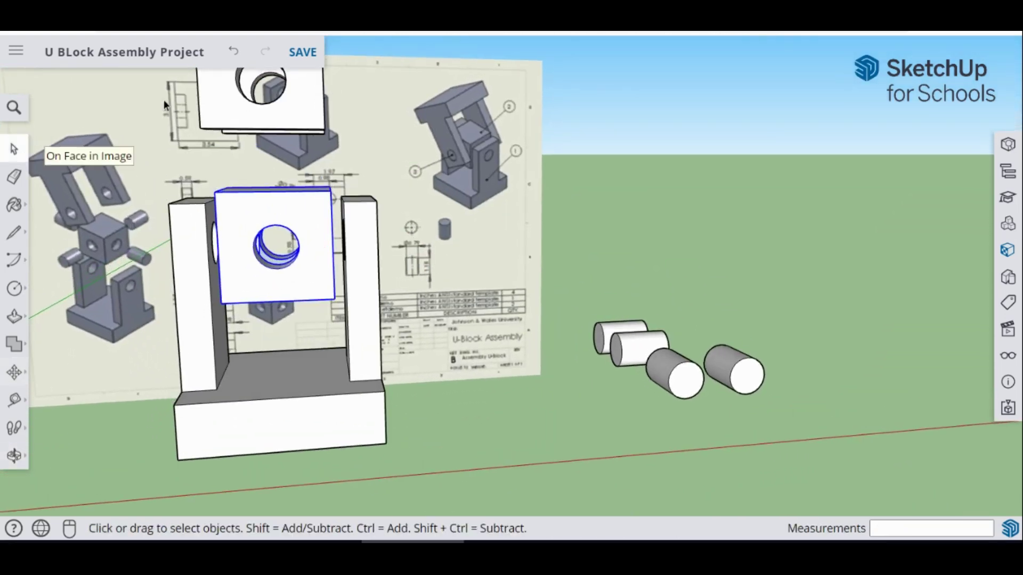
- Move the upper bracket straight down about 2.8 inches over the centre block
left_click(307, 121)
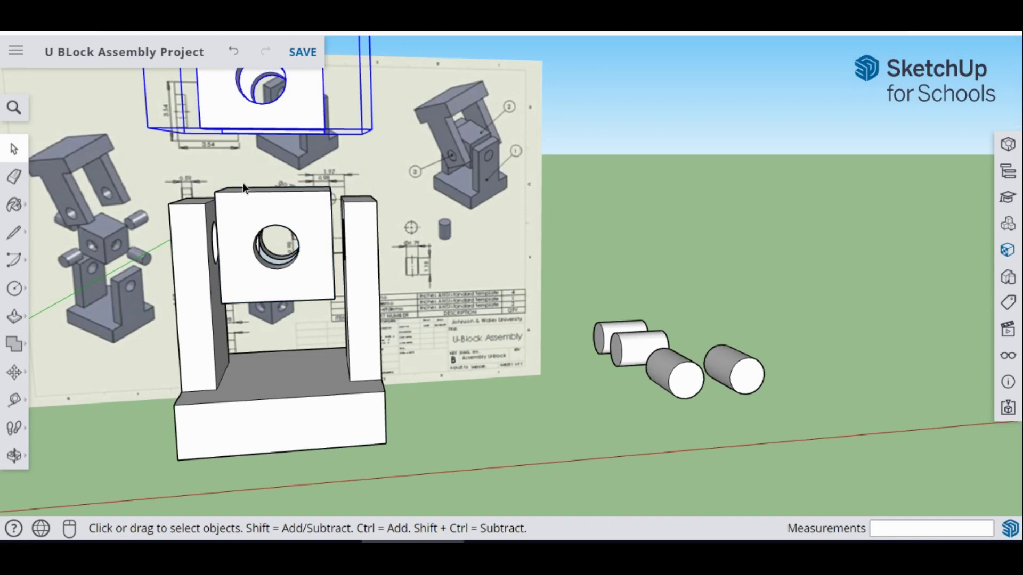
left_click(15, 373)
left_click(265, 128)
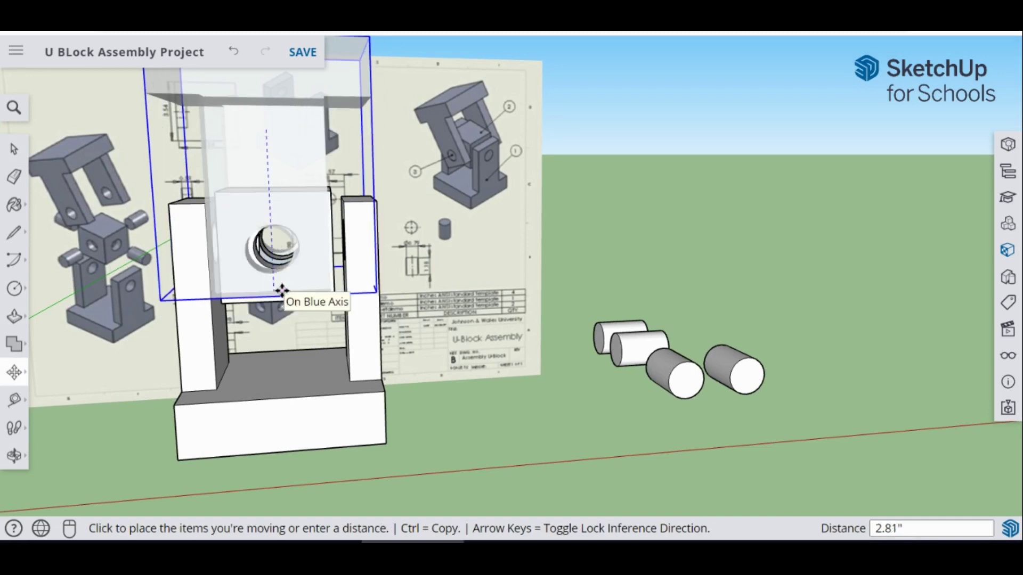
left_click(287, 291)
- Shift the upper bracket about 0.05 inches along the red axis and lower it about 0.09 inches toward the block's hole
mouse_move(295, 279)
middle_mouse_down()
mouse_move(322, 263)
mouse_move(304, 251)
mouse_move(270, 269)
middle_mouse_up()
left_click(279, 279)
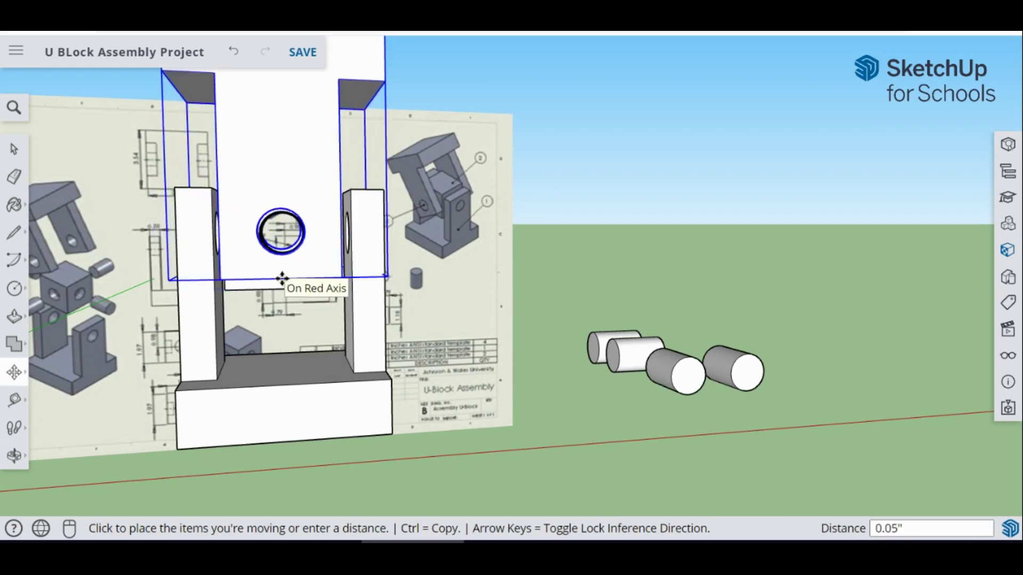
left_click(287, 273)
scroll(287, 273, "up", 6)
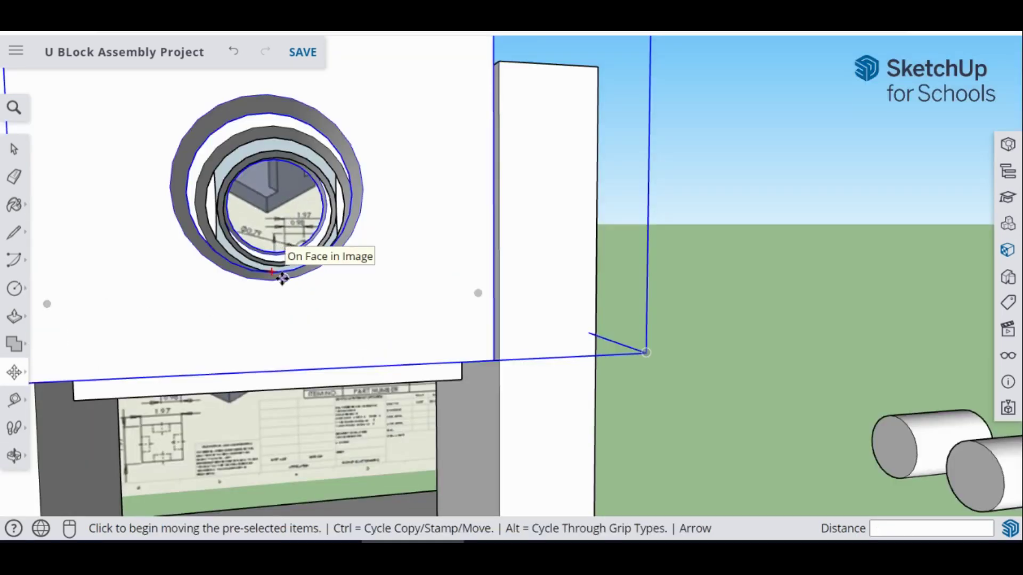
mouse_move(300, 177)
middle_mouse_down()
mouse_move(299, 194)
mouse_move(299, 180)
middle_mouse_up()
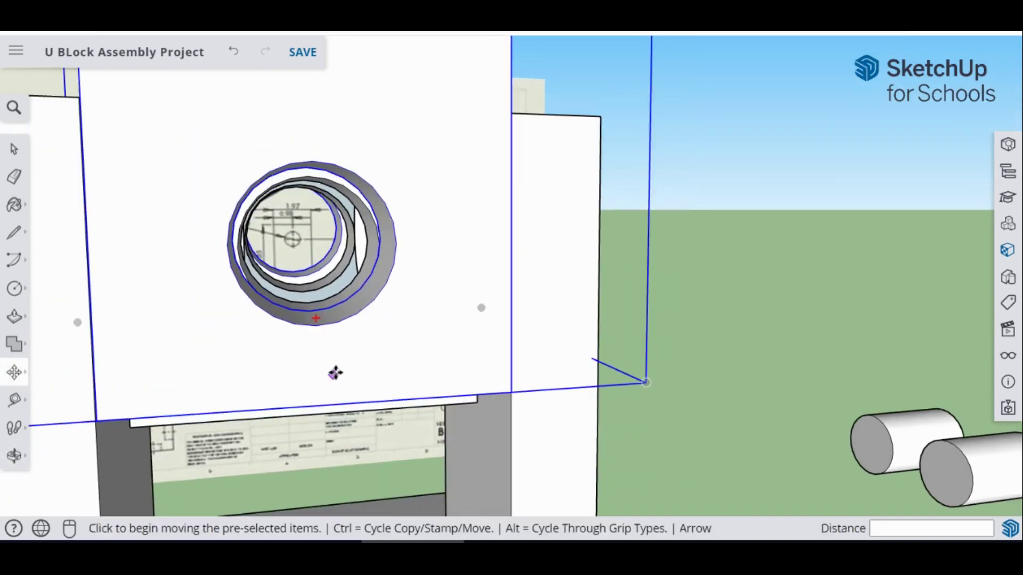
left_click(336, 345)
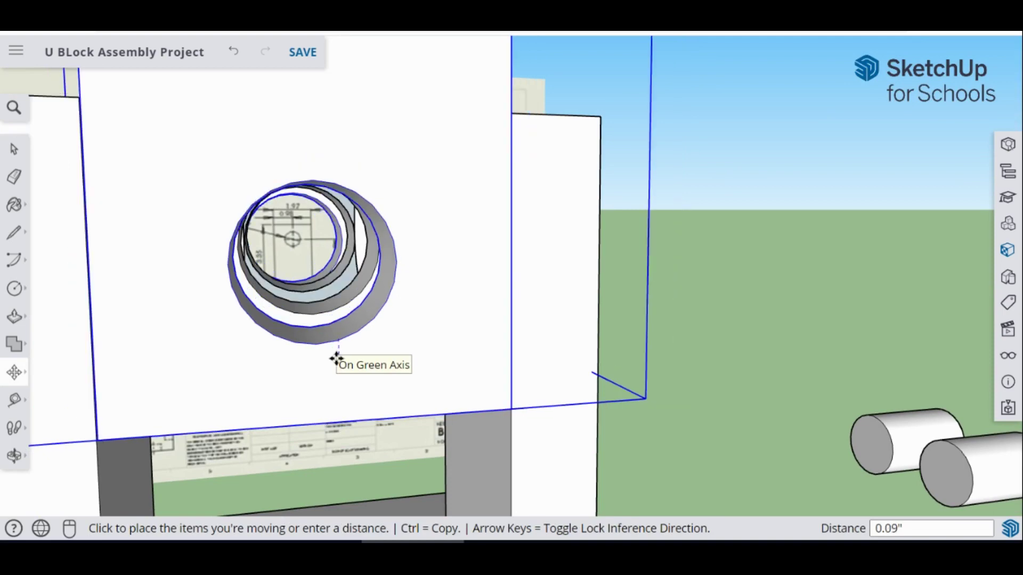
left_click(337, 357)
- Snap the upper bracket by a rim point of its front hole to the matching rim point of the centre block's hole
middle_click_drag(338, 356, 404, 297)
left_click(405, 292)
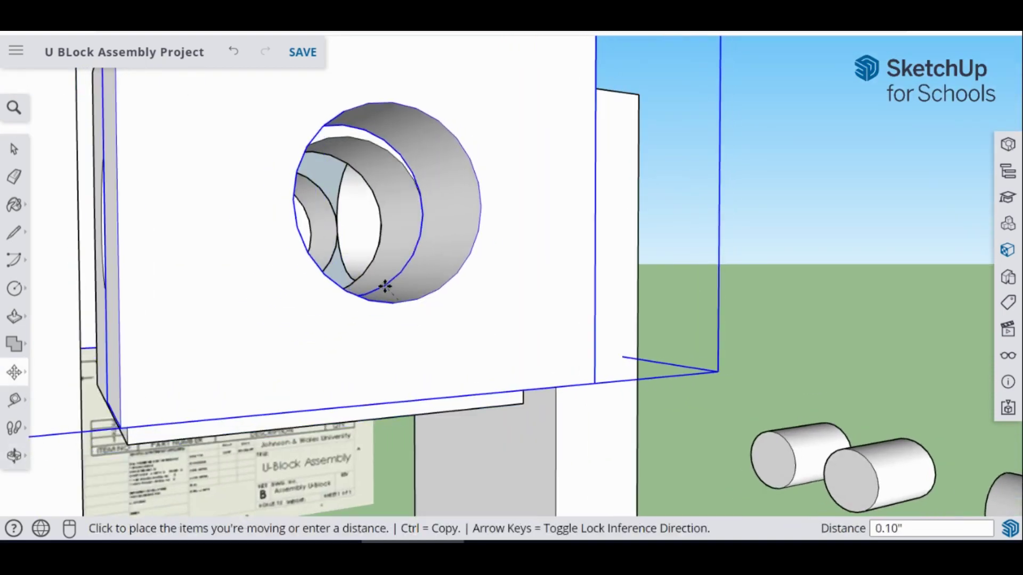
left_click(387, 288)
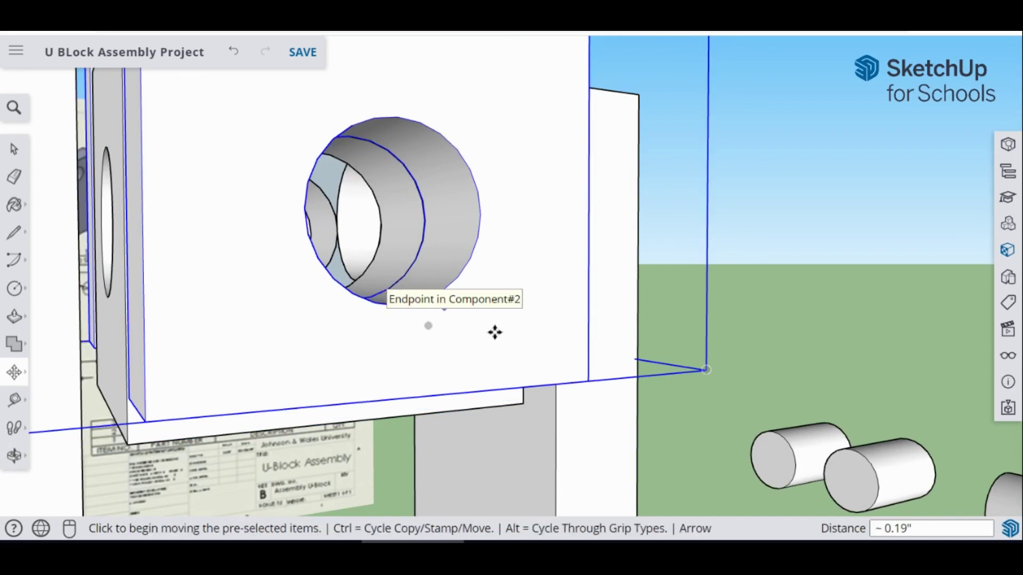
- Move the upper bracket about 0.17 inches along the green axis to centre its legs around the lower bracket's upright
mouse_move(523, 365)
middle_mouse_down()
mouse_move(452, 361)
mouse_move(419, 369)
mouse_move(418, 381)
mouse_move(343, 386)
mouse_move(82, 342)
mouse_move(194, 339)
mouse_move(48, 326)
mouse_move(10, 341)
mouse_move(326, 305)
mouse_move(208, 292)
mouse_move(43, 414)
mouse_move(55, 360)
middle_mouse_up()
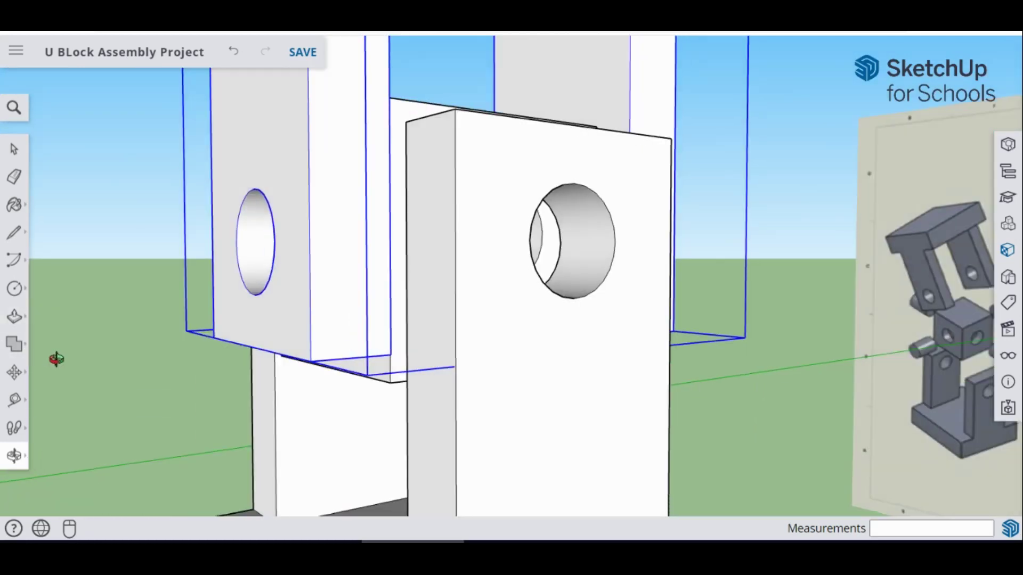
middle_click_drag(201, 354, 244, 365)
scroll(469, 342, "down", 10)
middle_click_drag(578, 297, 667, 293)
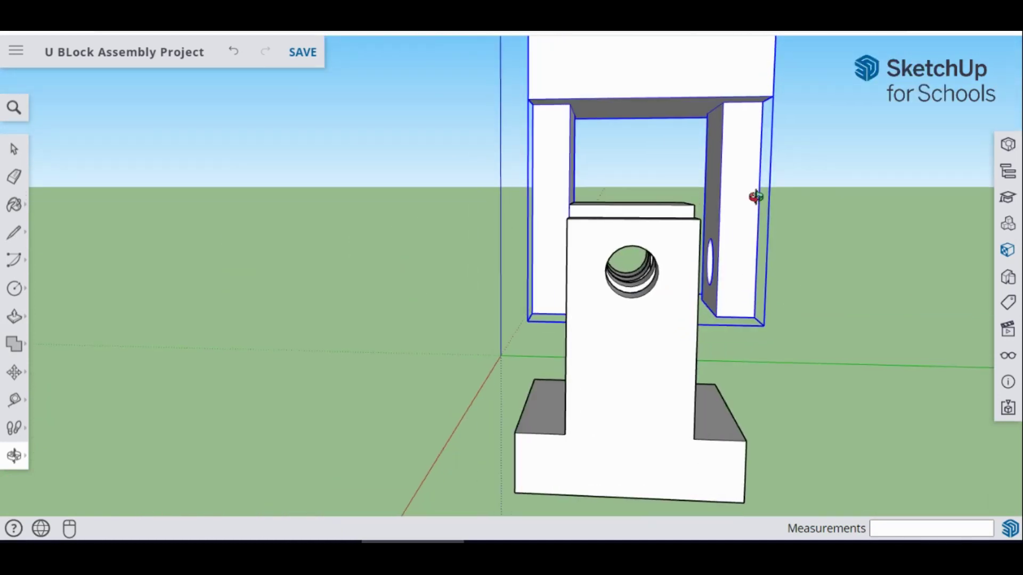
left_click(15, 373)
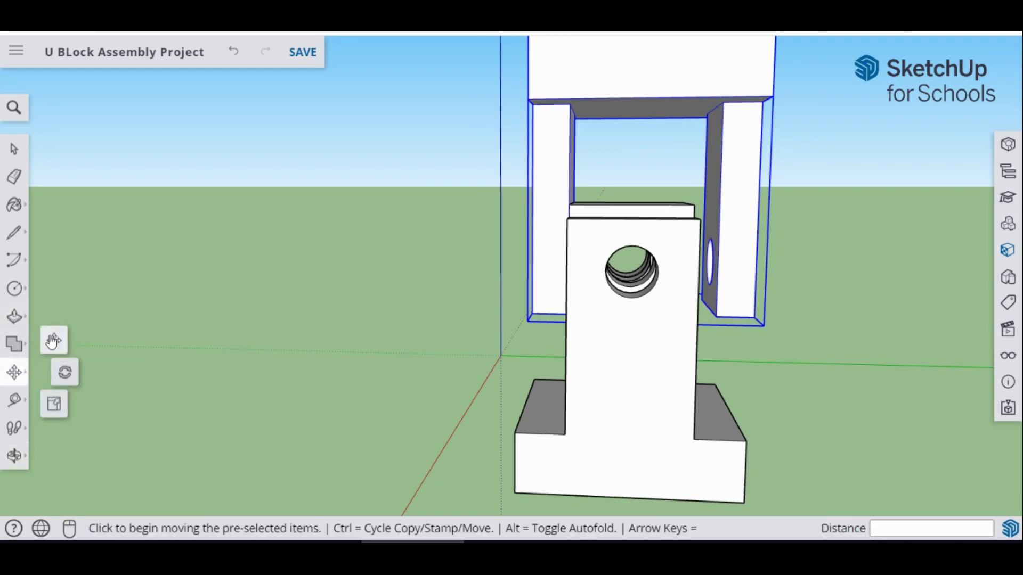
left_click(661, 75)
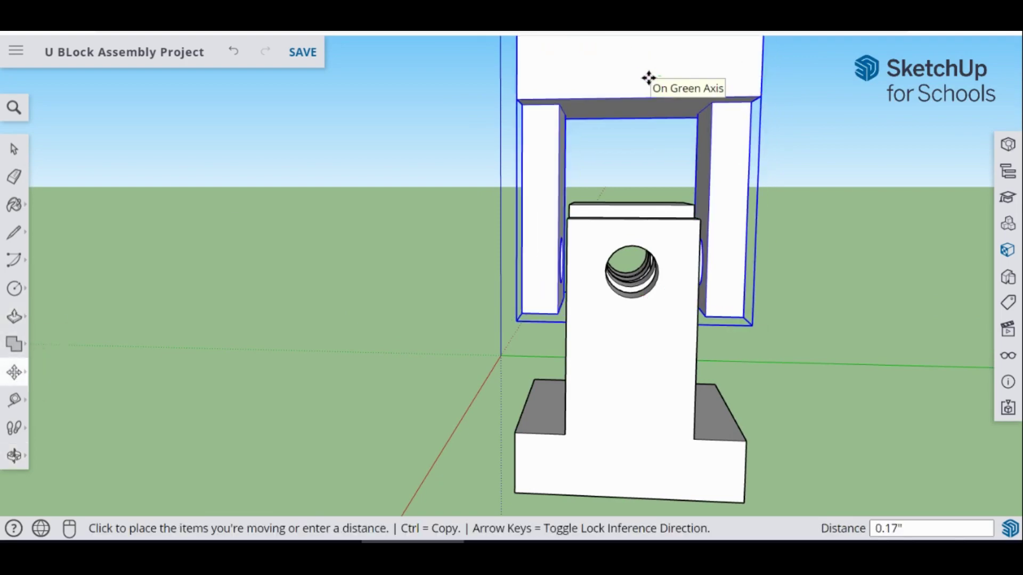
left_click(648, 78)
- Move one loose pin facing the front by its corner to the rim of the upper bracket's front hole
scroll(433, 280, "down", 6)
mouse_move(420, 293)
middle_mouse_down()
mouse_move(916, 286)
mouse_move(879, 293)
middle_mouse_up()
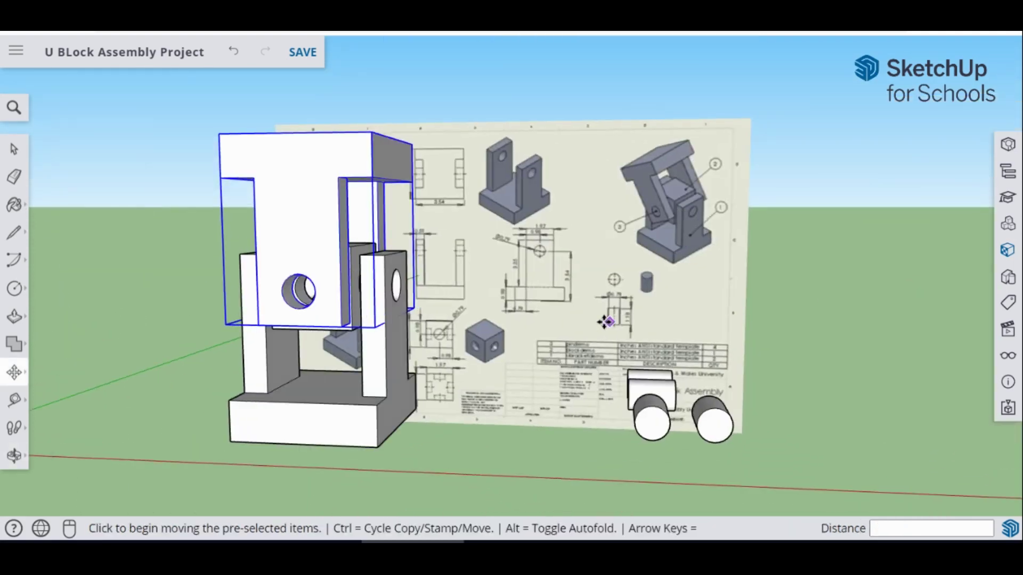
mouse_move(606, 322)
middle_mouse_down()
mouse_move(714, 290)
mouse_move(507, 336)
middle_mouse_up()
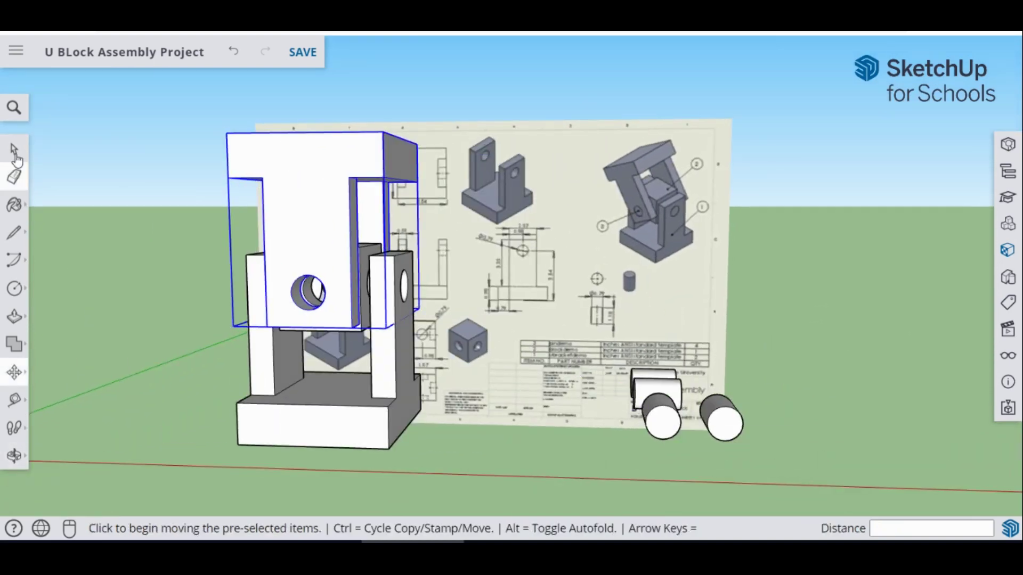
left_click(15, 153)
left_click(659, 424)
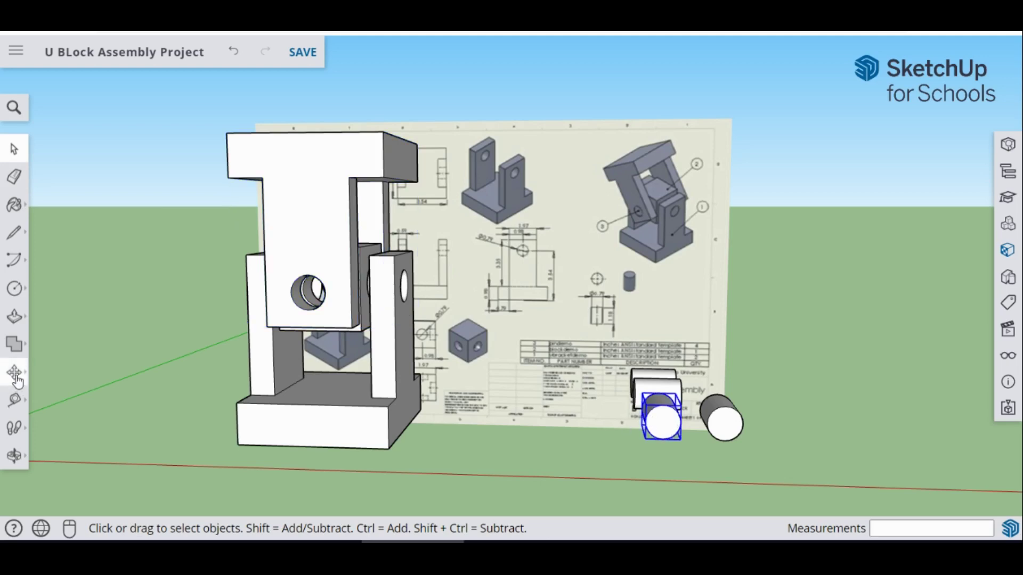
left_click(15, 373)
left_click(662, 426)
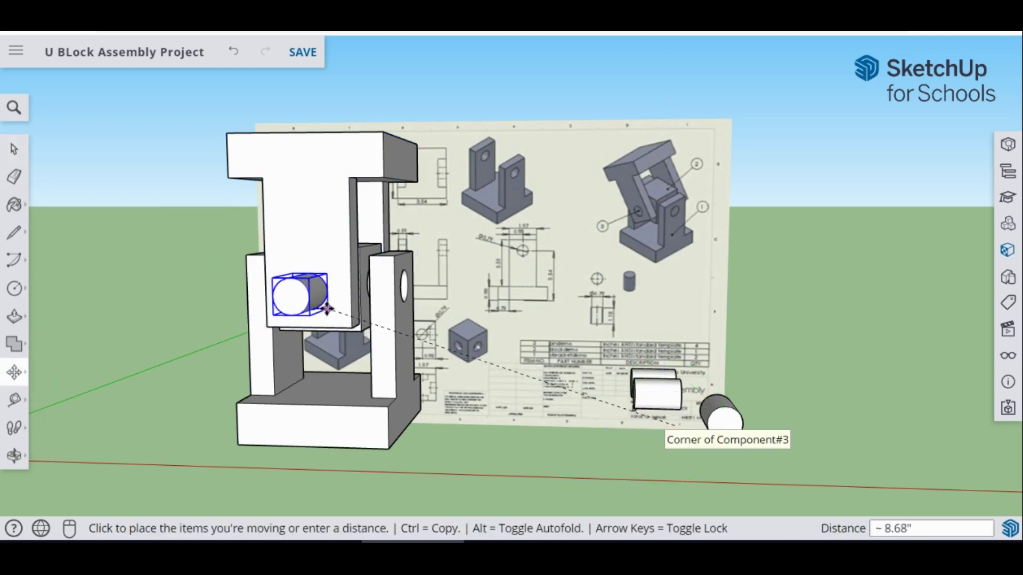
left_click(327, 307)
- Push the pin about 1.18 inches along its axis into the upper bracket's front hole
scroll(336, 303, "up", 5)
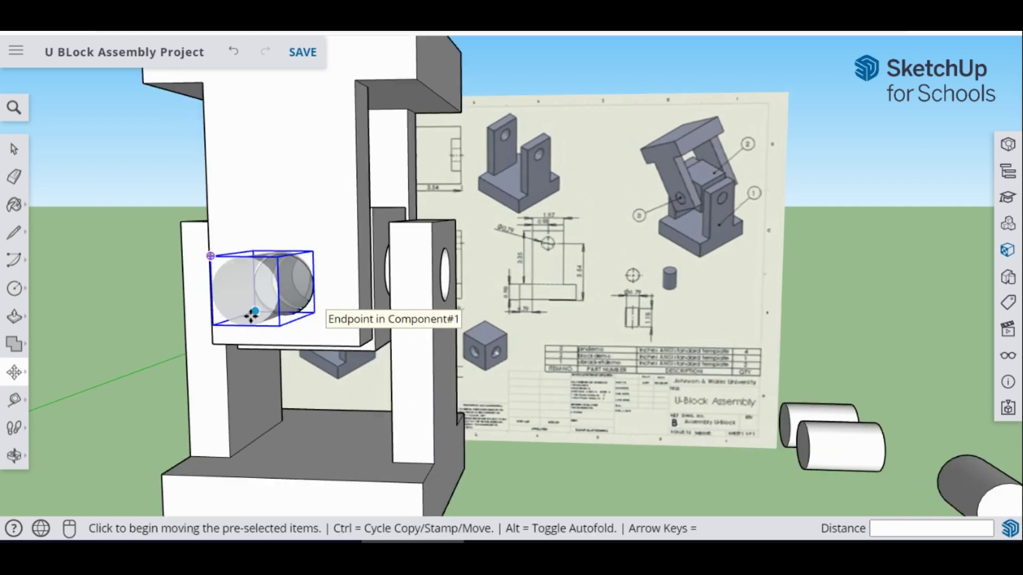
left_click(245, 322)
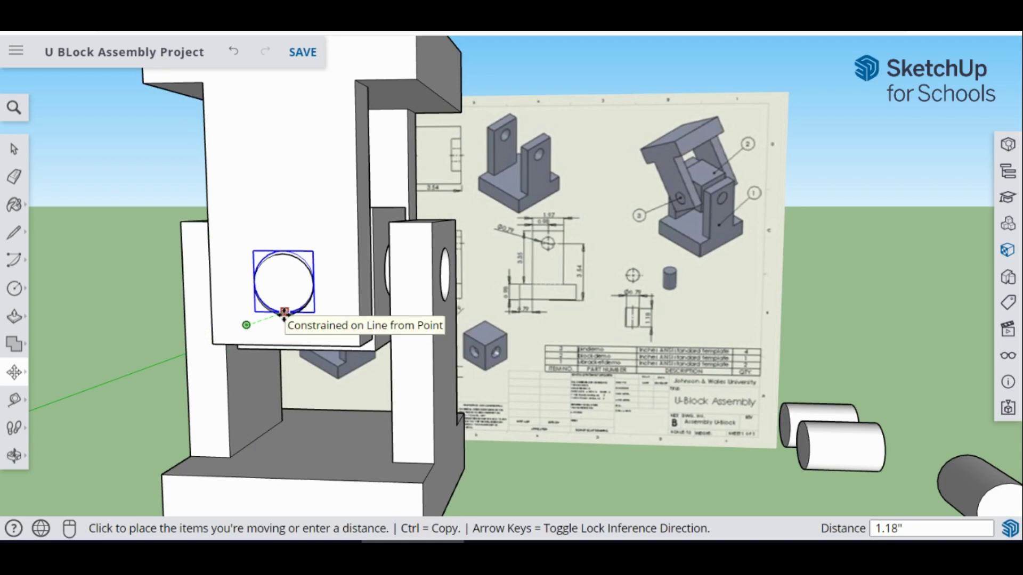
left_click(284, 314)
- Snap the pin by points on its circular edge to the front hole's rim so that both circles coincide
mouse_move(284, 314)
middle_mouse_down()
mouse_move(297, 300)
mouse_move(308, 318)
middle_mouse_up()
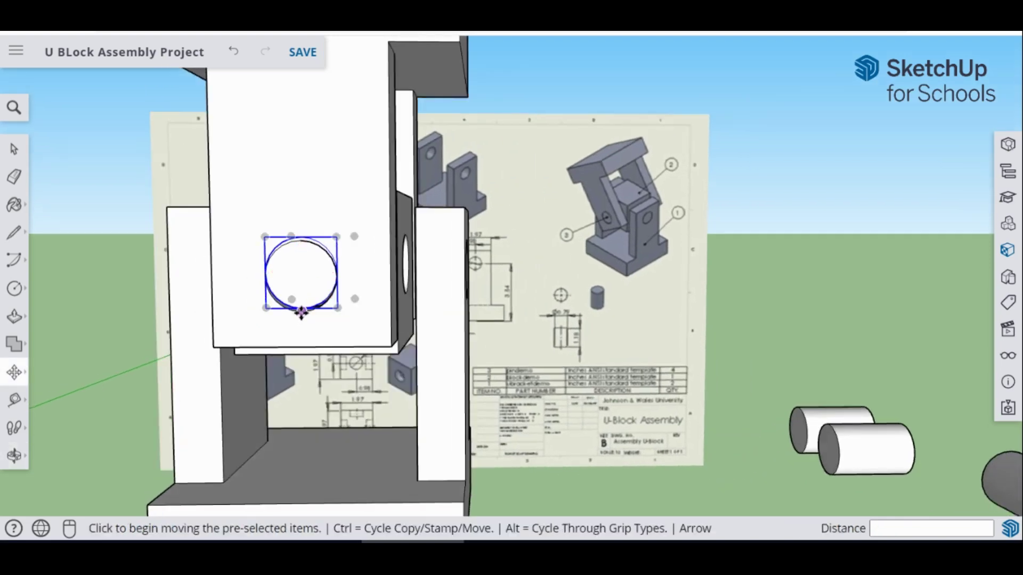
left_click(303, 311)
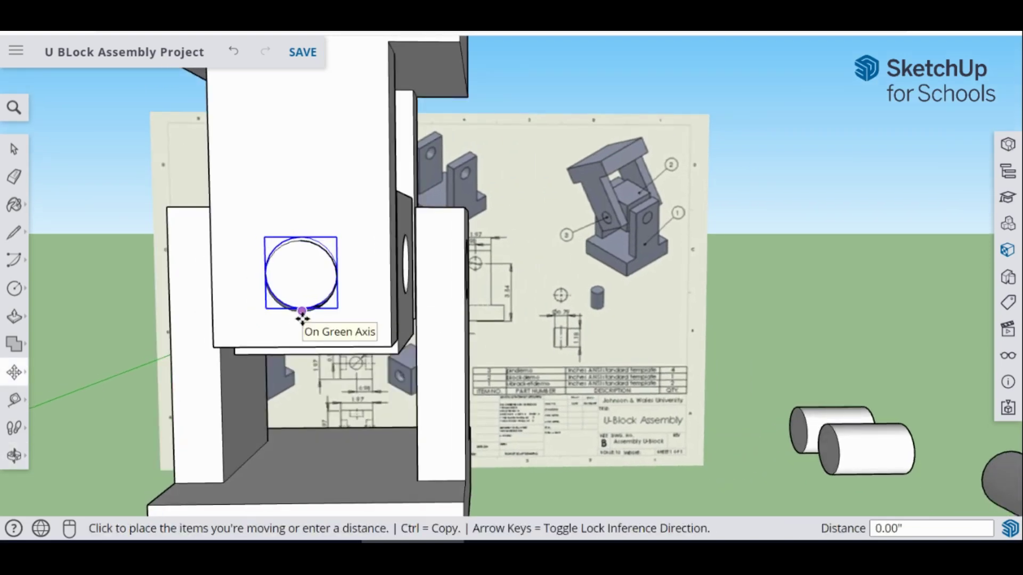
left_click(304, 316)
scroll(298, 320, "up", 4)
left_click(294, 318)
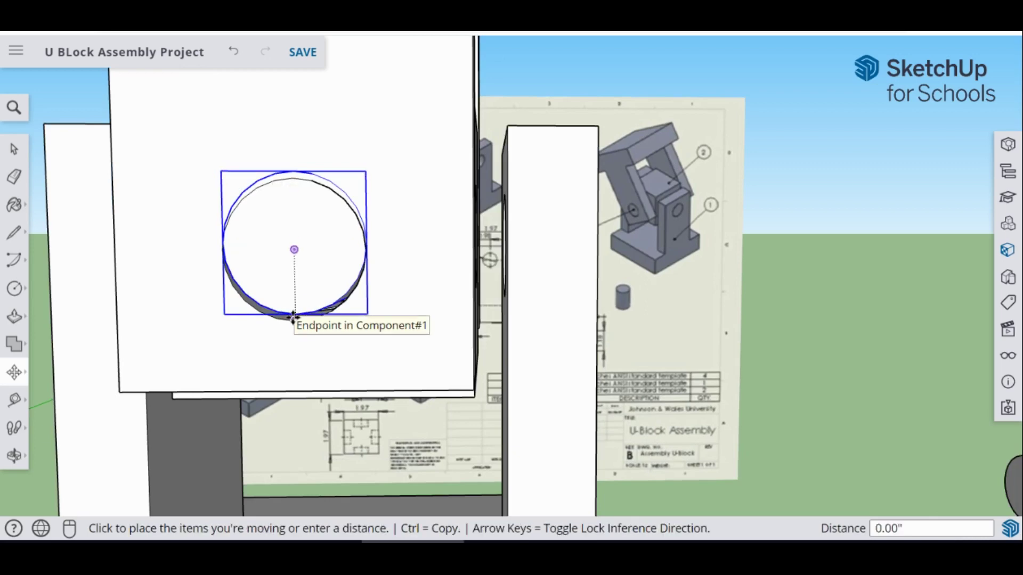
left_click(287, 324)
left_click(276, 313)
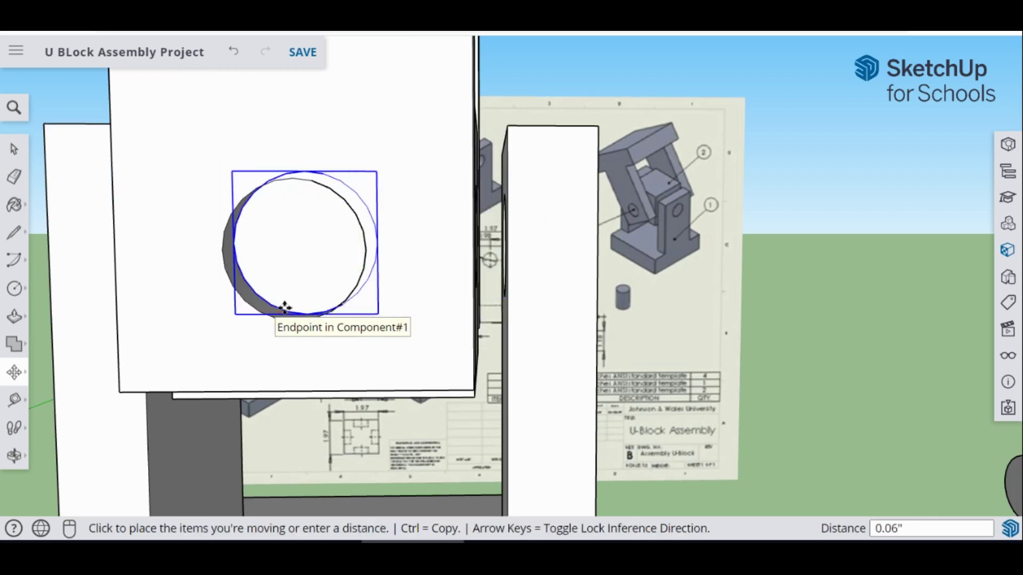
left_click(270, 313)
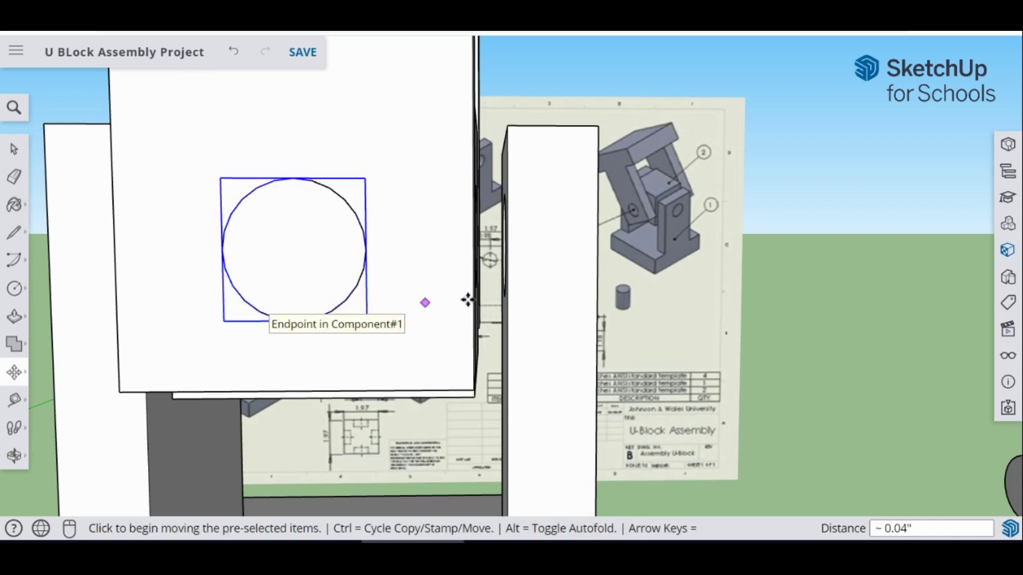
- Move the loose crosswise pin by its end corner from beside the lower bracket's base up next to the upper bracket's pinless leg
middle_click_drag(618, 284, 677, 286)
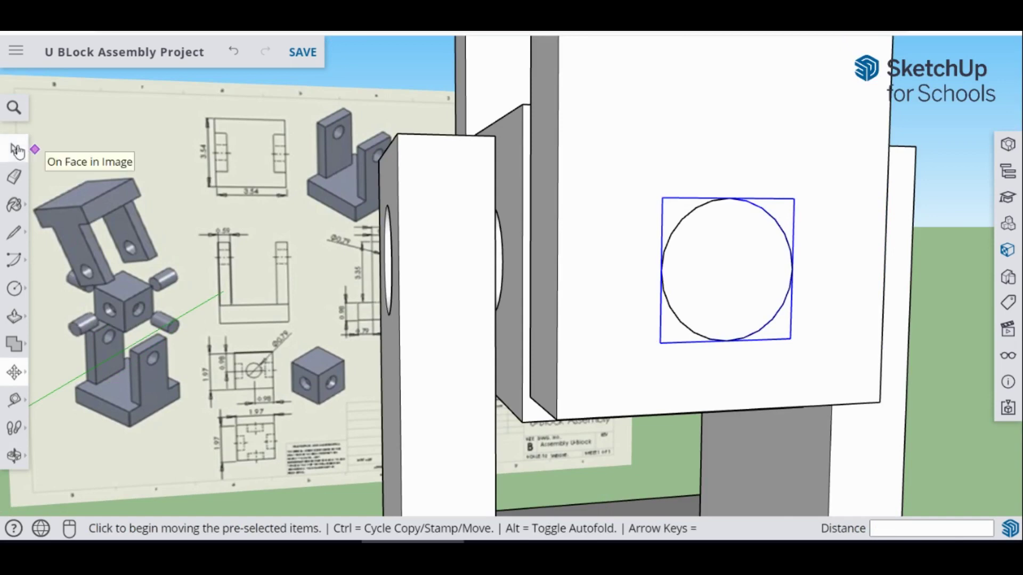
left_click(15, 149)
middle_click_drag(944, 308, 407, 300)
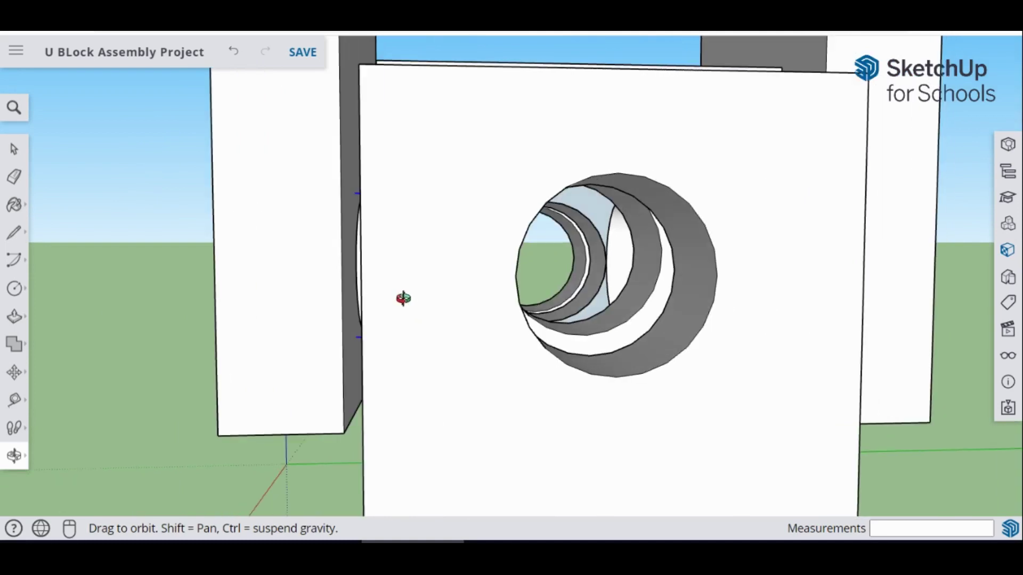
left_click(23, 153)
scroll(242, 271, "down", 10)
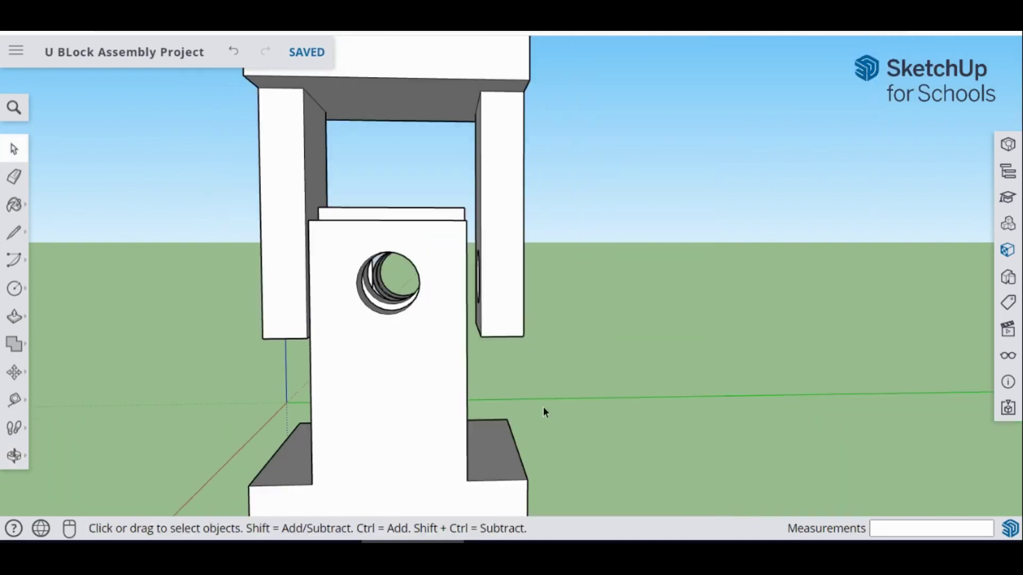
scroll(509, 463, "down", 1)
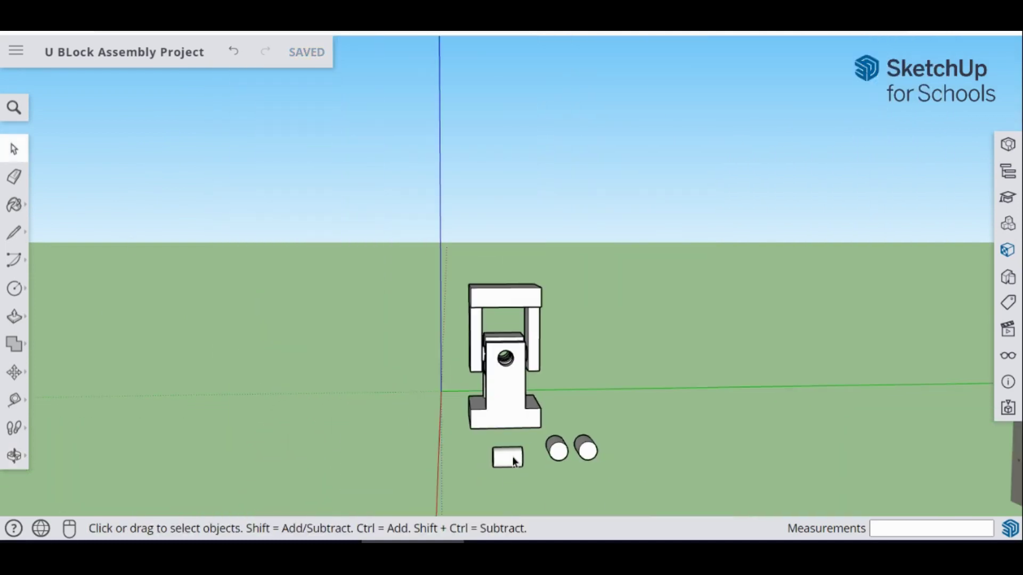
left_click(15, 373)
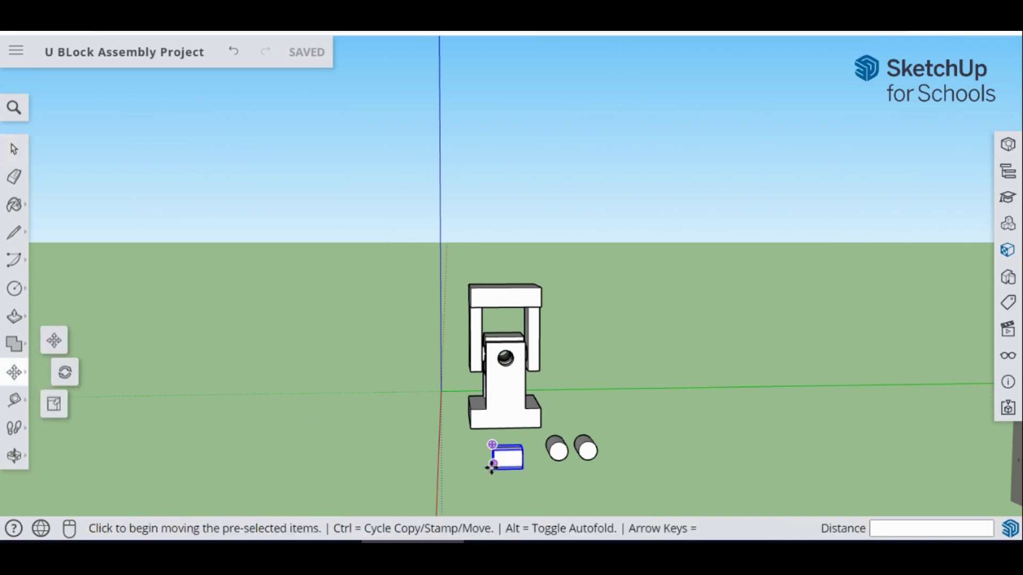
left_click(494, 462)
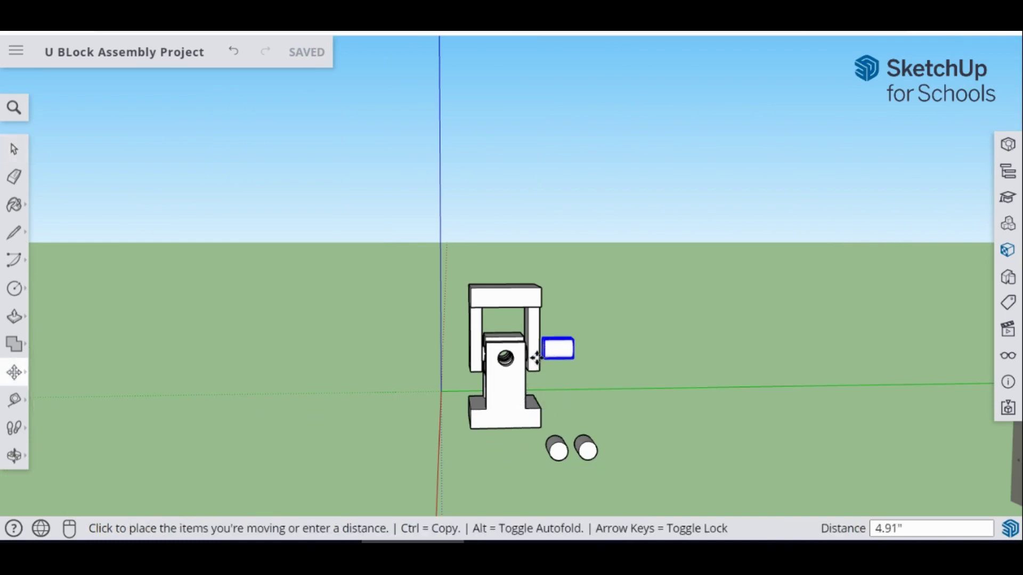
left_click(535, 358)
- Shift the pin in short moves until its end corner meets the outer face of the upper bracket's leg
scroll(539, 351, "up", 8)
scroll(530, 344, "down", 5)
left_click(534, 328)
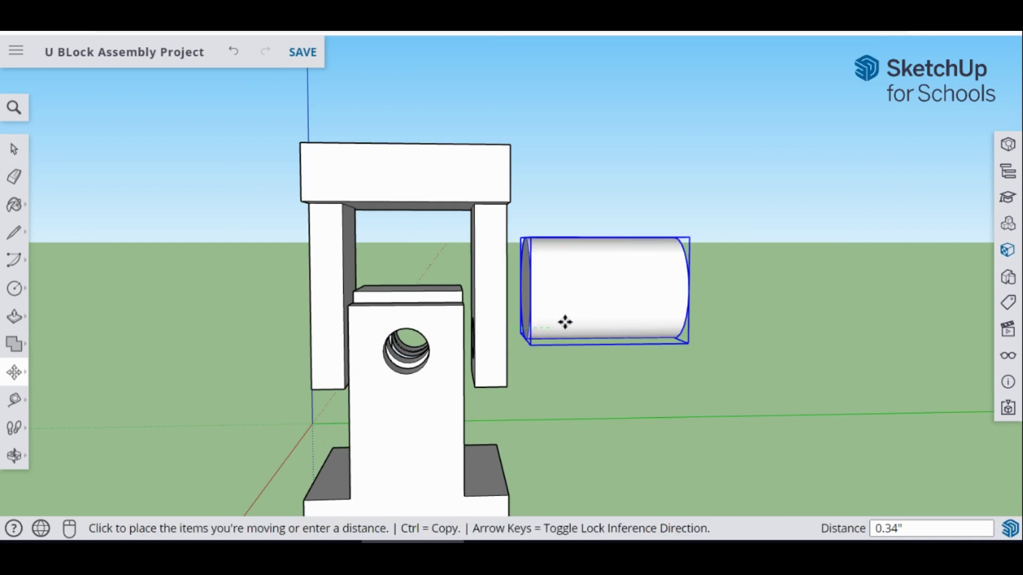
left_click(582, 309)
scroll(530, 331, "up", 3)
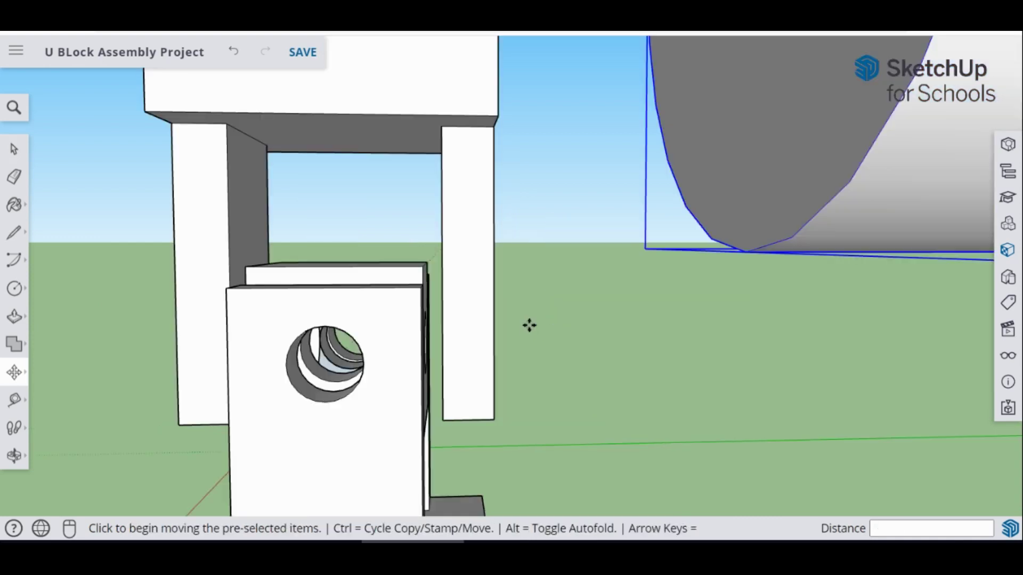
left_click(651, 246)
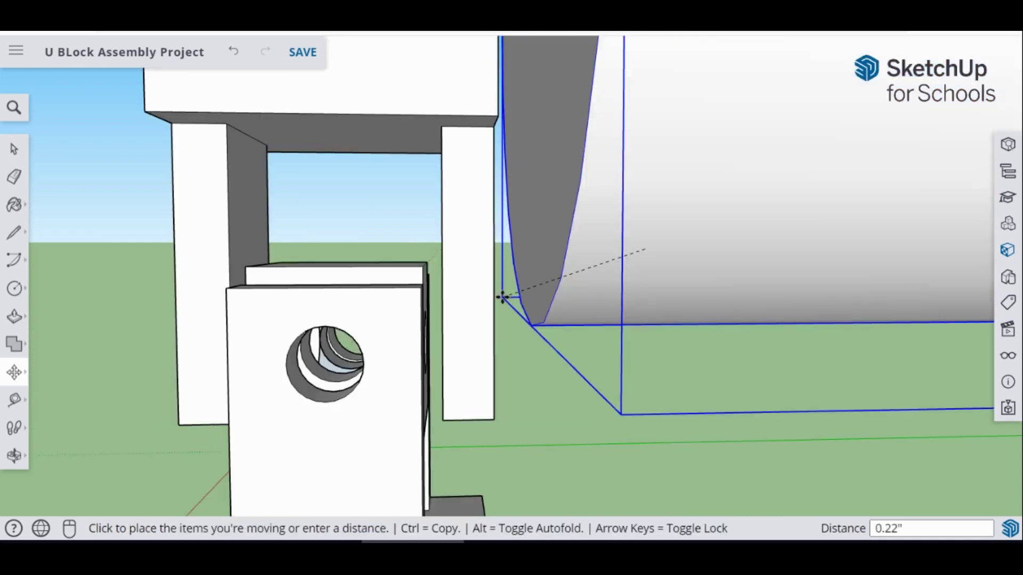
scroll(502, 296, "down", 5)
left_click(497, 296)
- Move the pin across the leg's outer face to line up with the upper bracket's open hole
scroll(555, 297, "up", 3)
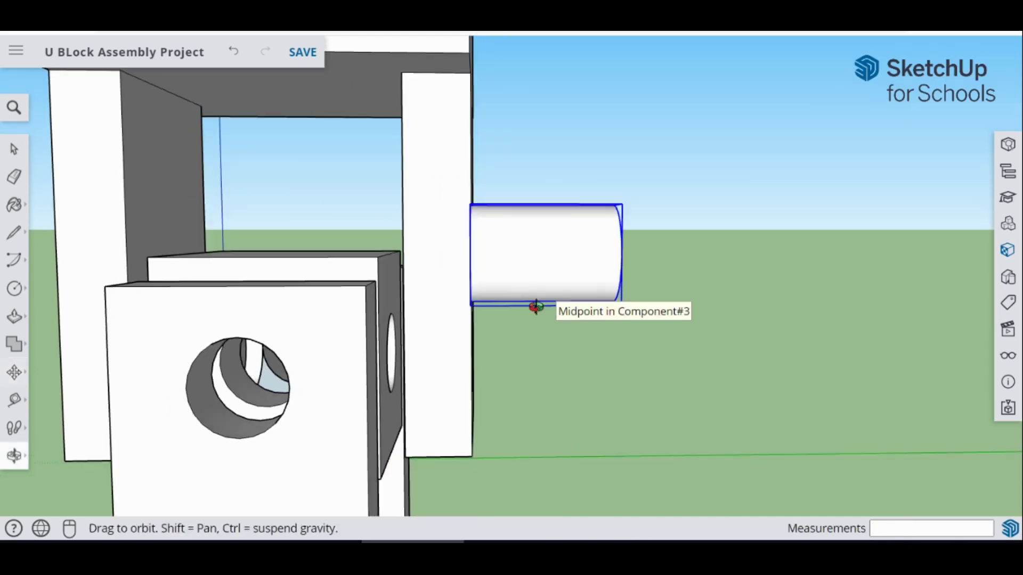
middle_click_drag(535, 307, 35, 256)
left_click(395, 245)
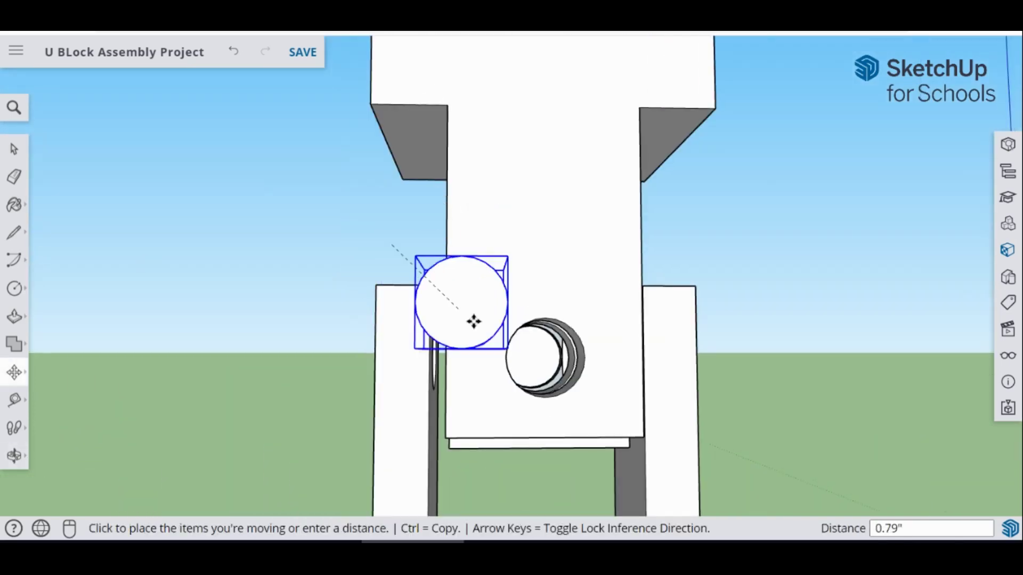
left_click(562, 362)
- Push the pin along its axis into the upper bracket's open hole
key("o")
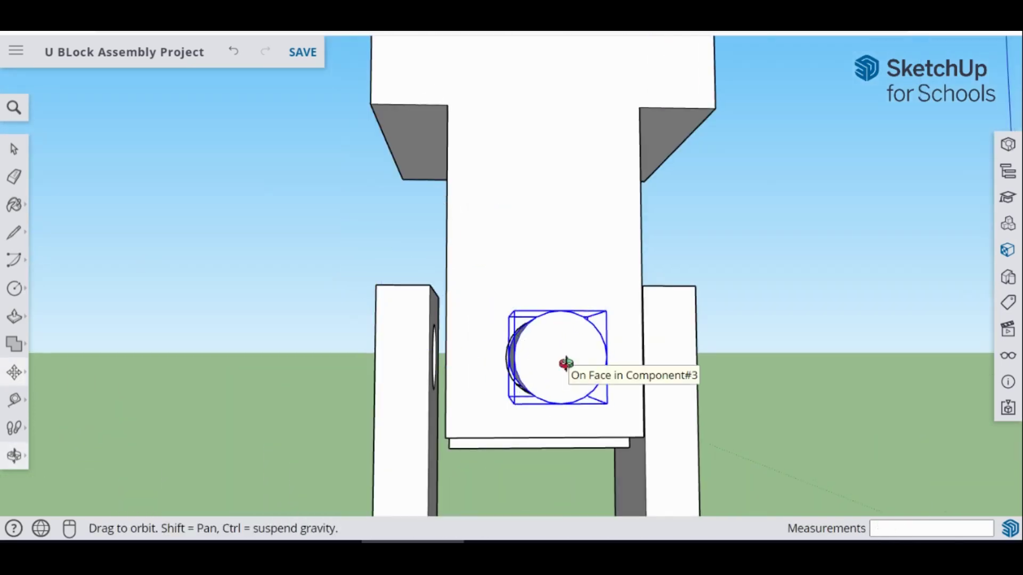
left_click_drag(566, 363, 777, 384)
key("m")
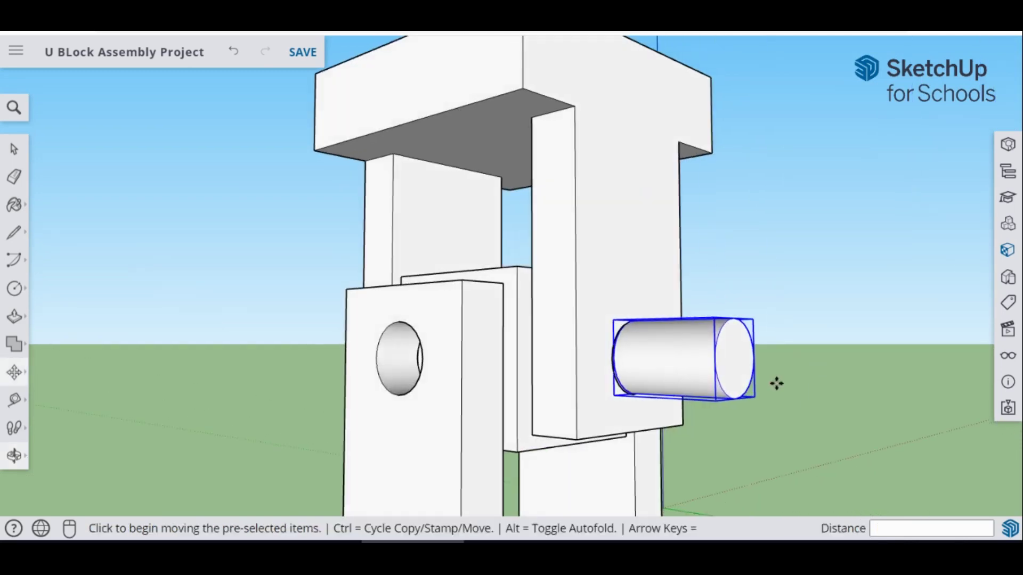
left_click(719, 390)
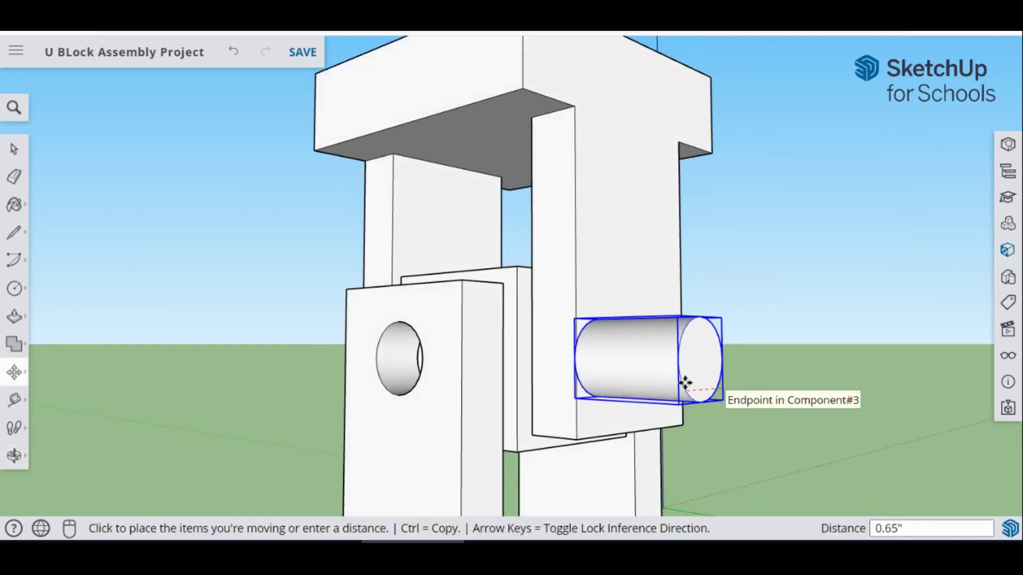
left_click(621, 384)
- Snap the pin about 0.03 inches by an endpoint on its circular edge to the matching point of the upper bracket's hole rim
middle_click_drag(641, 388, 562, 381)
scroll(557, 385, "up", 5)
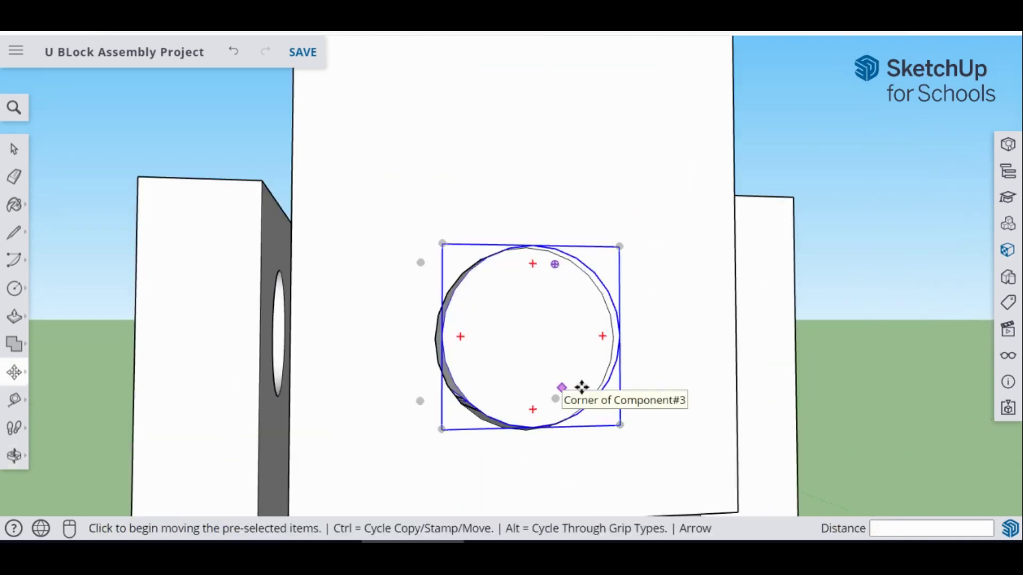
middle_click_drag(697, 393, 647, 400)
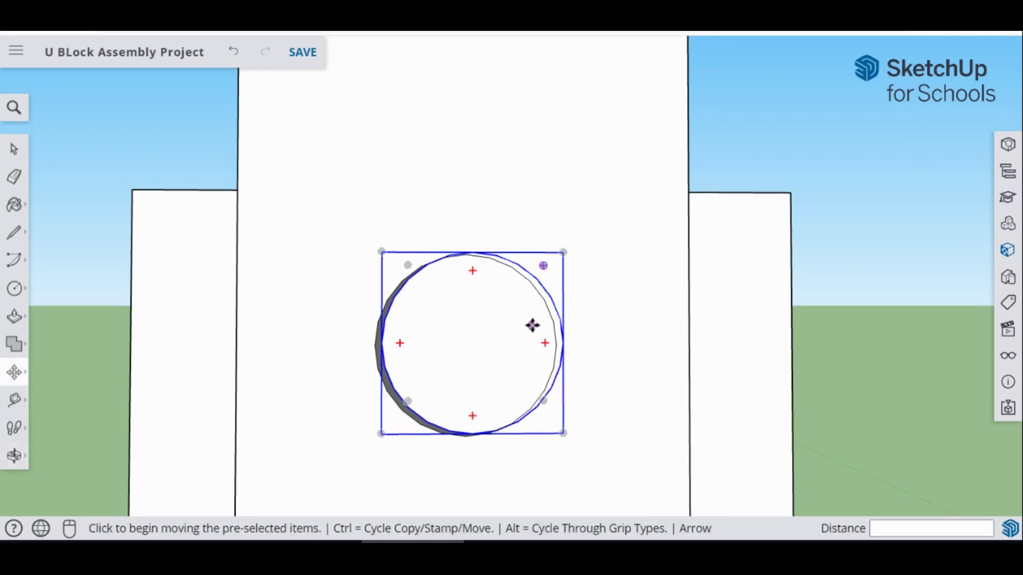
left_click(404, 408)
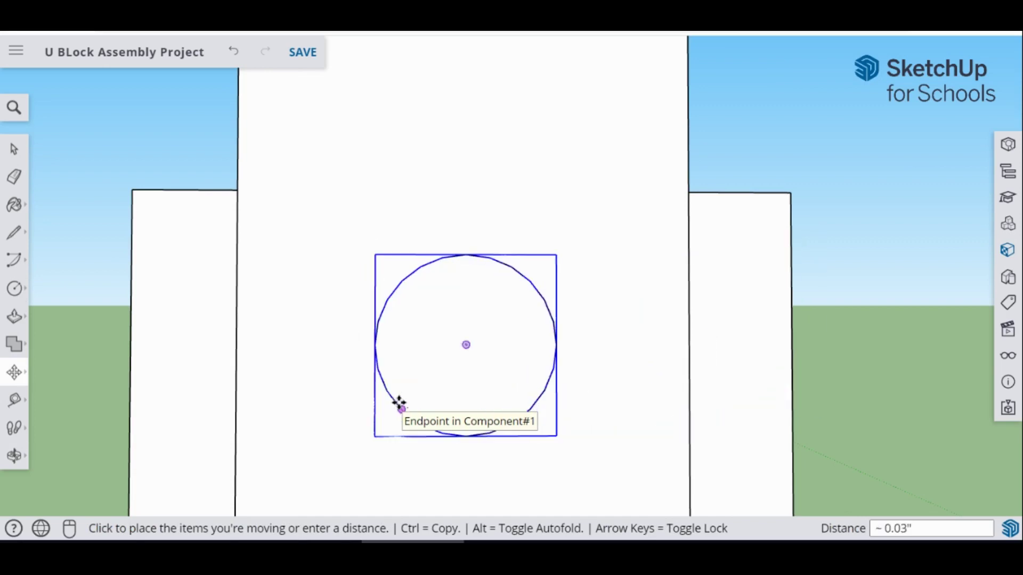
left_click(399, 402)
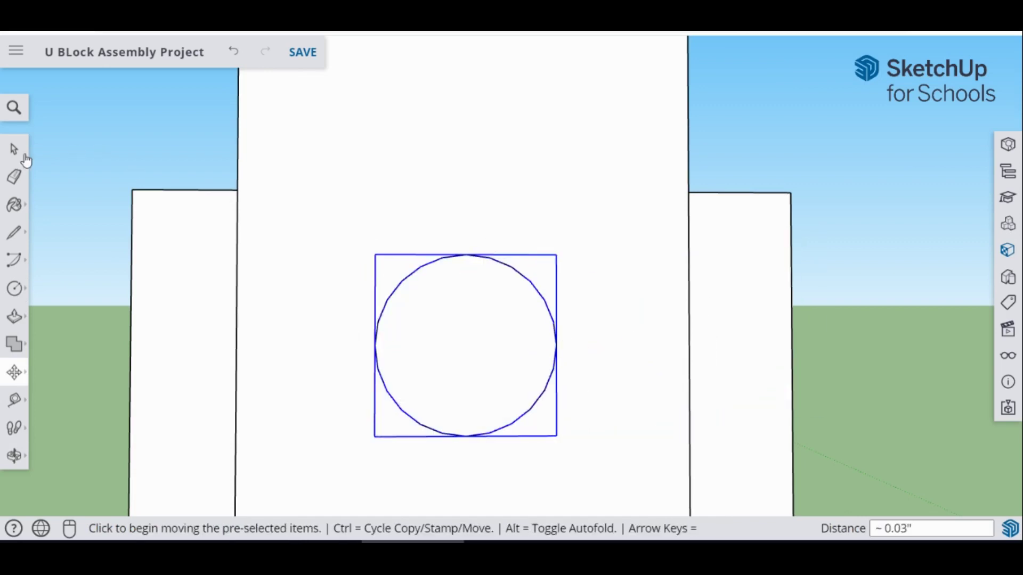
- Rotate one of the two remaining loose pins 180 degrees in place
left_click(16, 150)
left_click(130, 210)
middle_click_drag(267, 222, 648, 350)
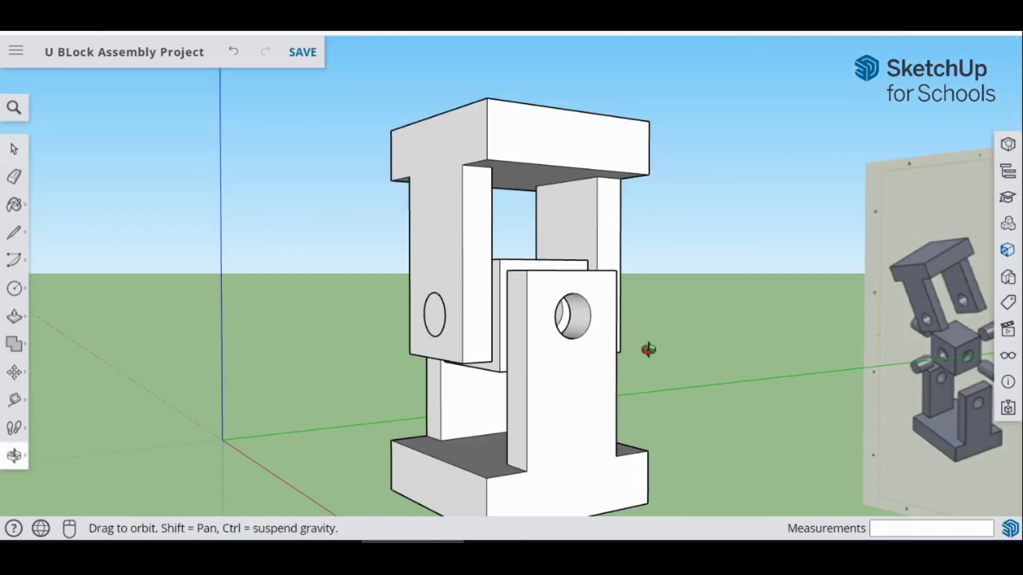
scroll(657, 363, "down", 8)
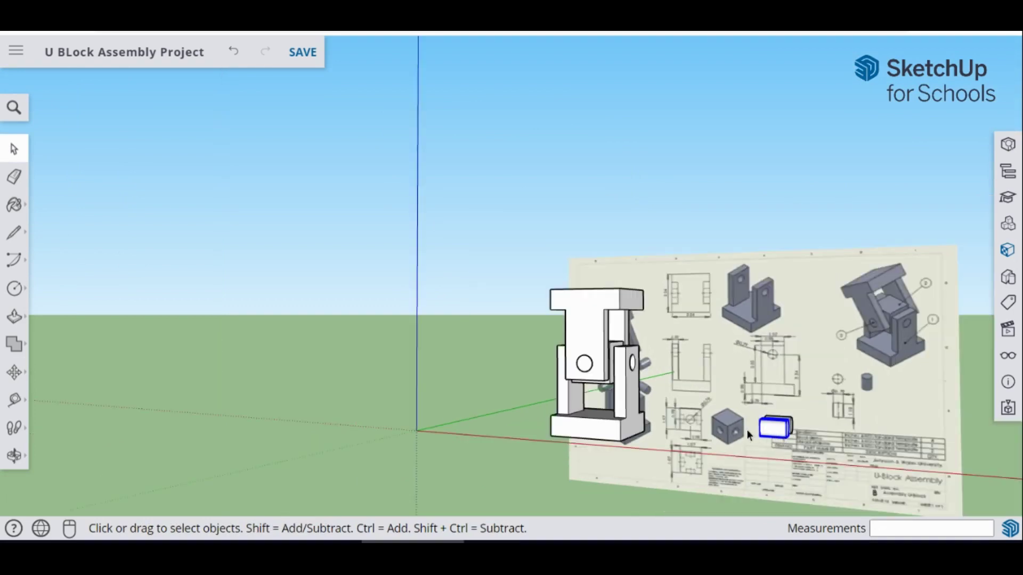
left_click(14, 371)
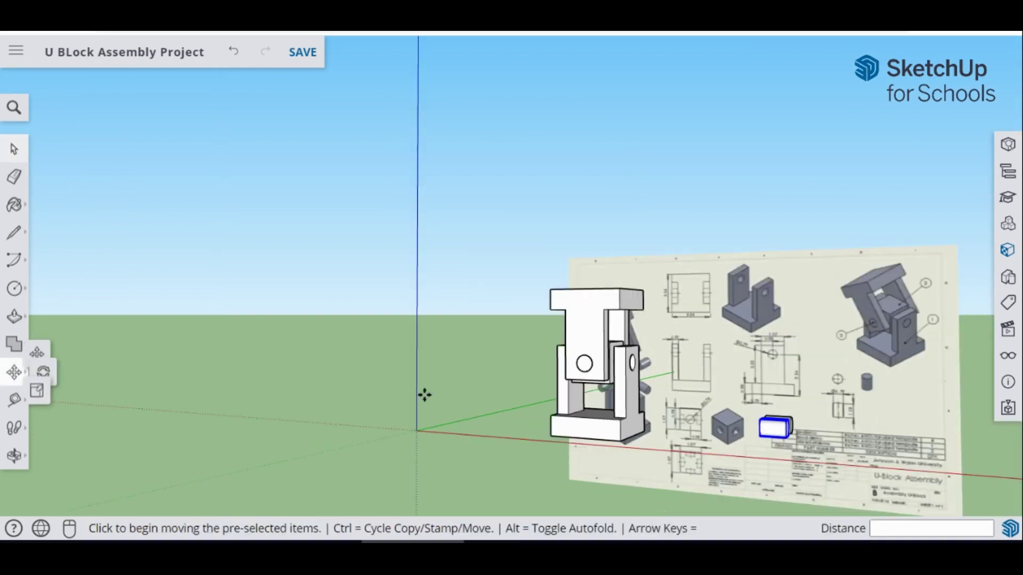
left_click(62, 370)
left_click(777, 426)
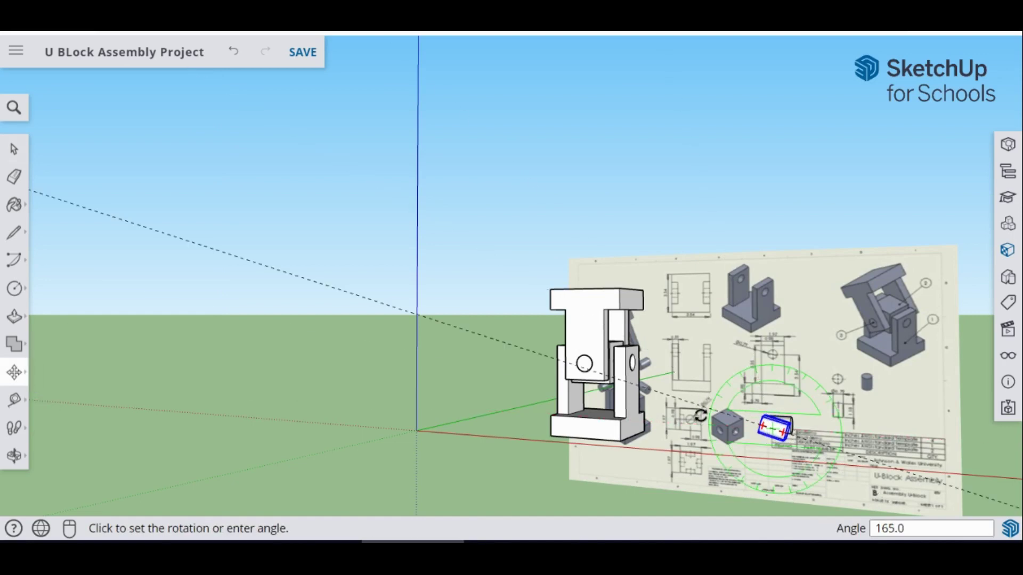
left_click(699, 426)
- Move the rotated pin about 6.91 inches to the hole in the lower bracket's nearest upright
key("m")
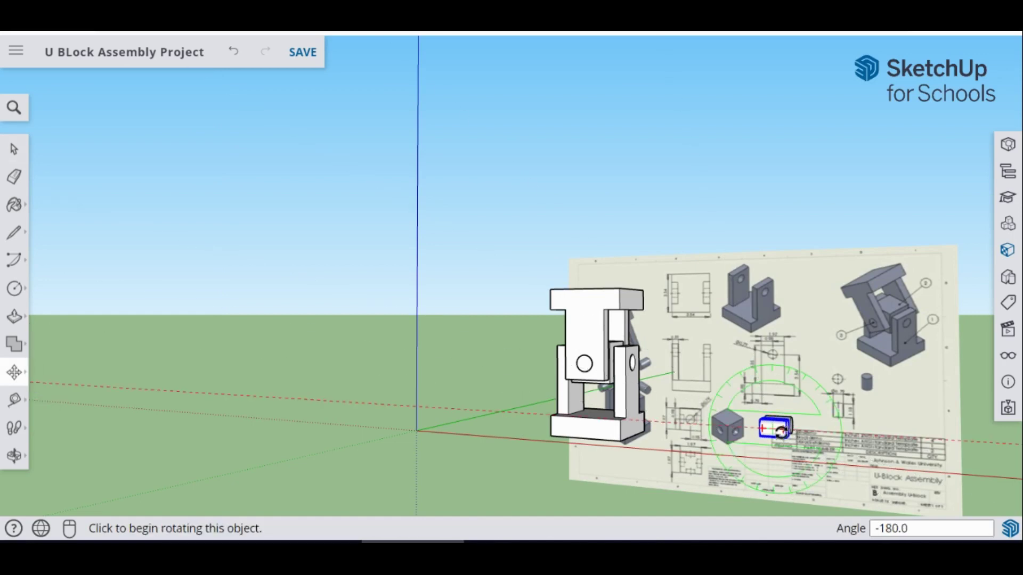
left_click(770, 424)
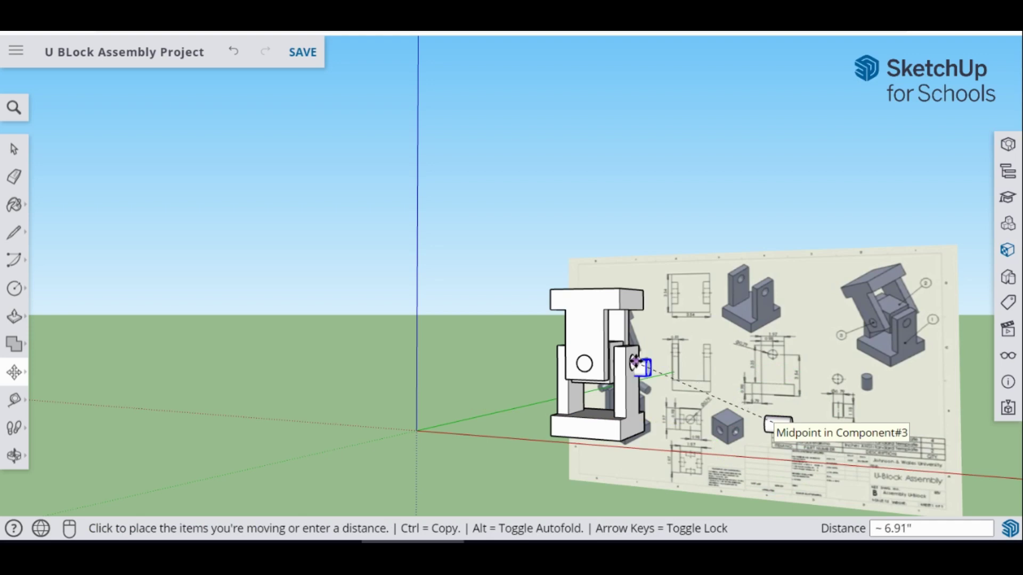
left_click(637, 364)
- Push the pin into the lower bracket's hole and shift it sideways along the green axis towards the hole's rim
scroll(633, 368, "up", 5)
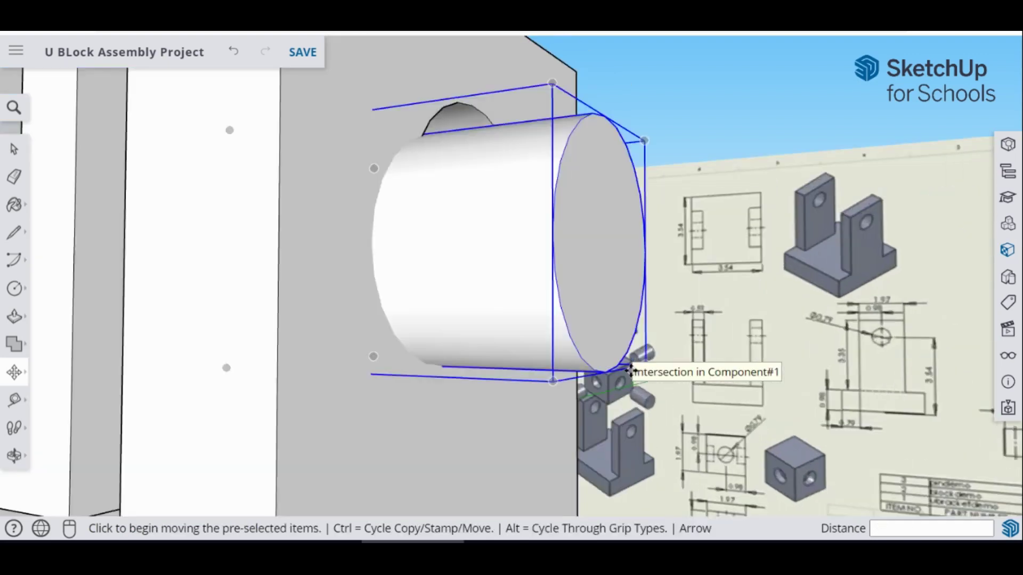
scroll(629, 370, "down", 5)
scroll(613, 362, "up", 4)
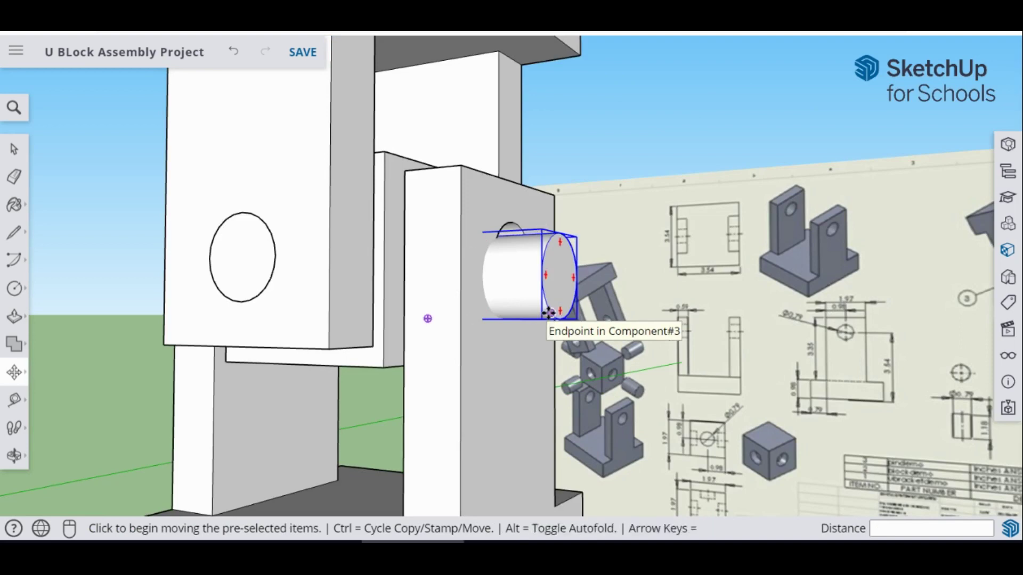
left_click(549, 313)
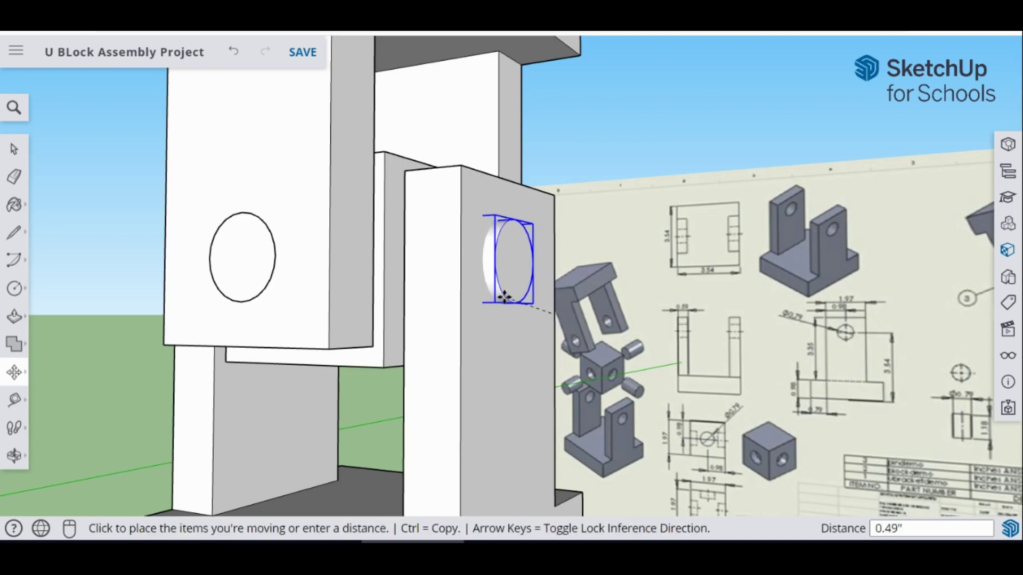
left_click(561, 291)
middle_click_drag(561, 288, 275, 307)
left_click(276, 311)
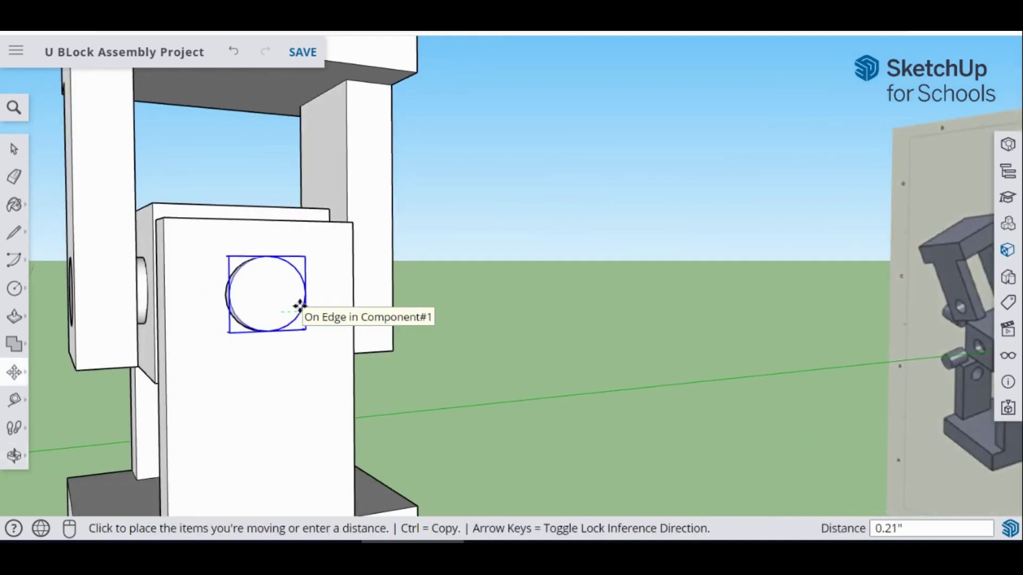
left_click(297, 307)
- Snap the pin about 0.13 inches by an endpoint on its circular edge to the lower bracket's hole rim so both circles coincide
mouse_move(262, 326)
middle_mouse_down()
mouse_move(388, 310)
mouse_move(323, 317)
middle_mouse_up()
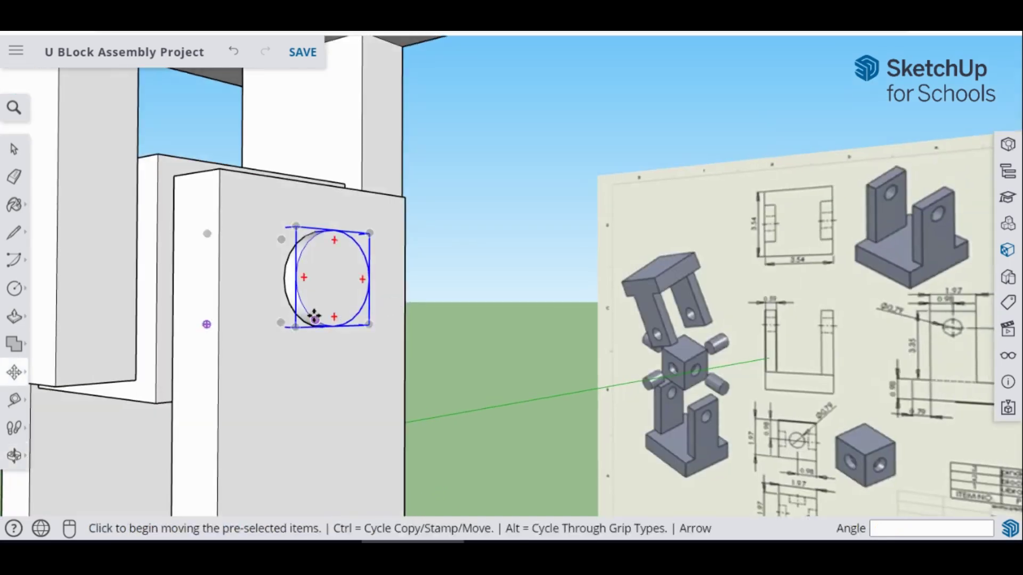
left_click(315, 318)
left_click(303, 318)
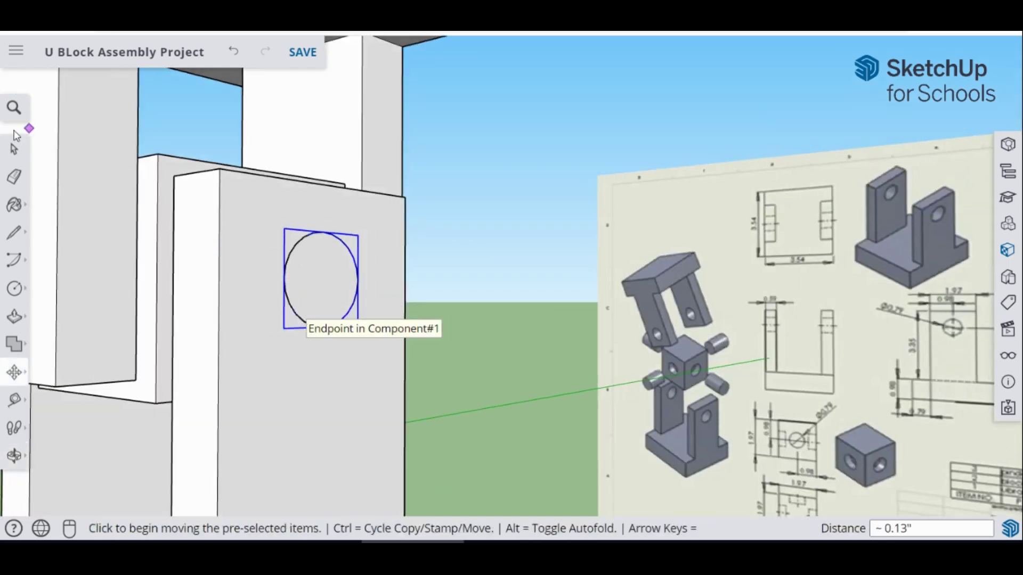
- Move the last loose pin from beside the reference drawing across to the U-block assembly's opposite side
left_click(14, 148)
scroll(514, 305, "down", 6)
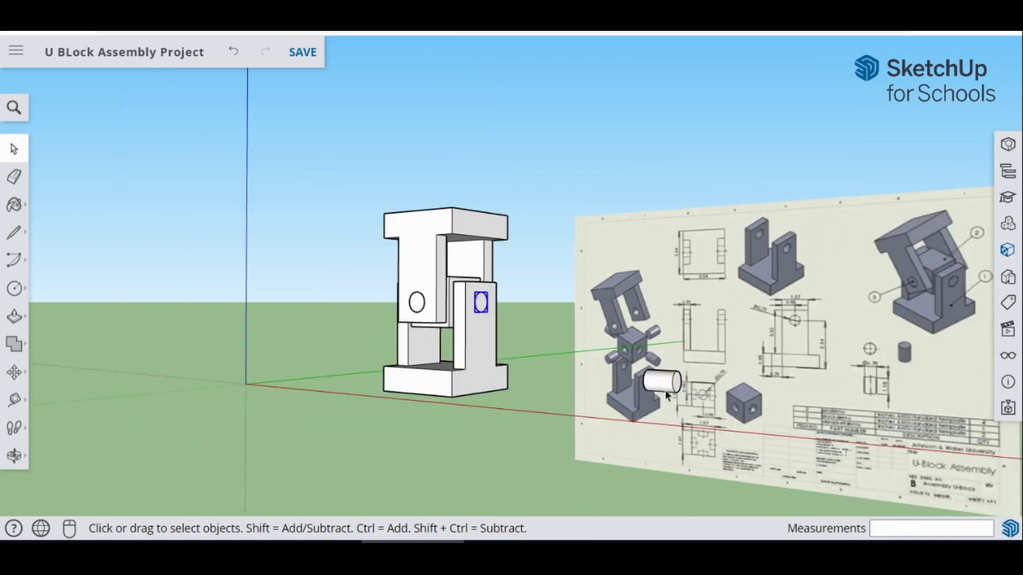
left_click(14, 371)
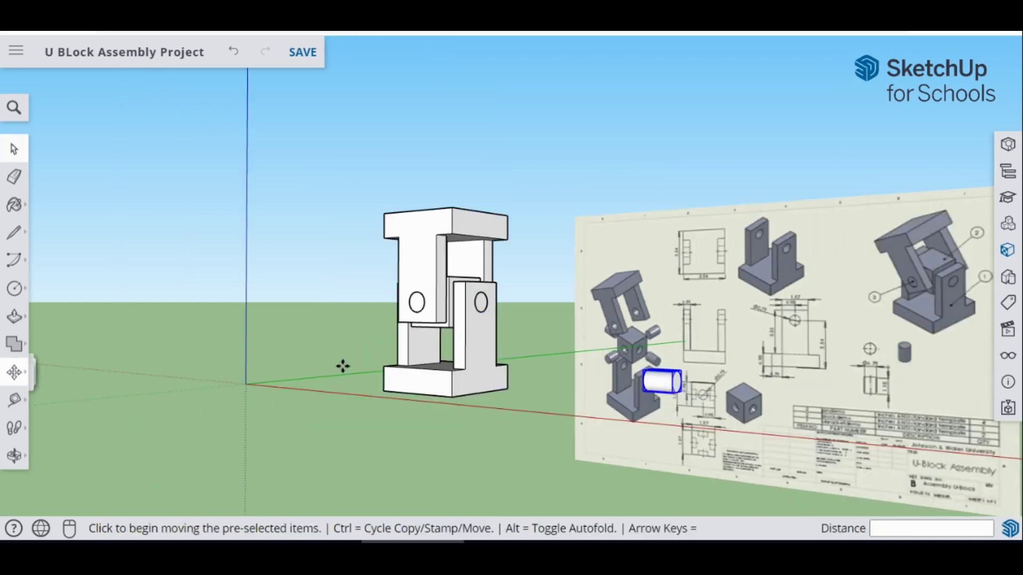
left_click(659, 382)
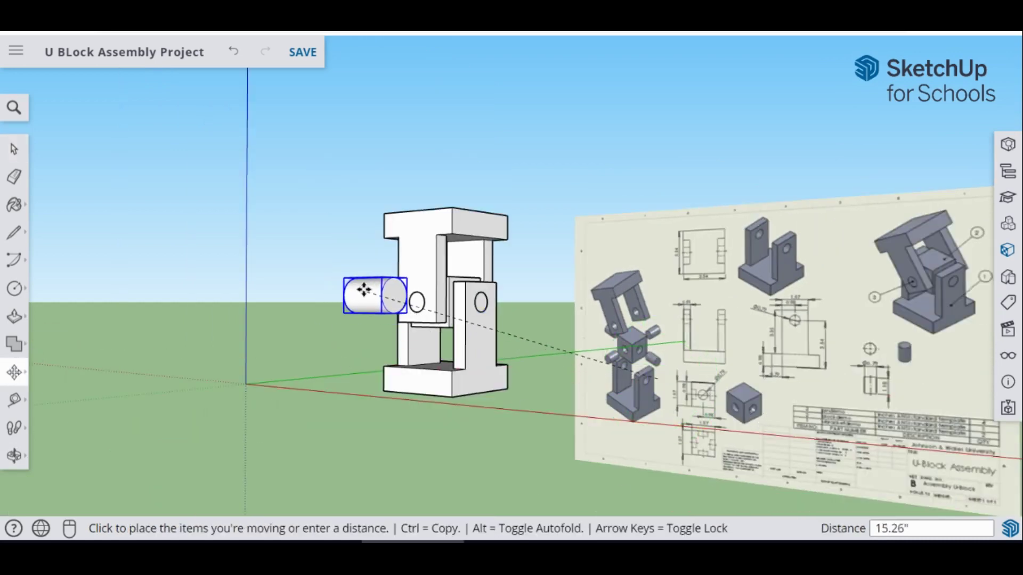
left_click(352, 308)
- Bring the pin closer to the assembly and shift it along the red axis to the lower bracket's remaining open hole
middle_click_drag(351, 307, 752, 340)
left_click(752, 341)
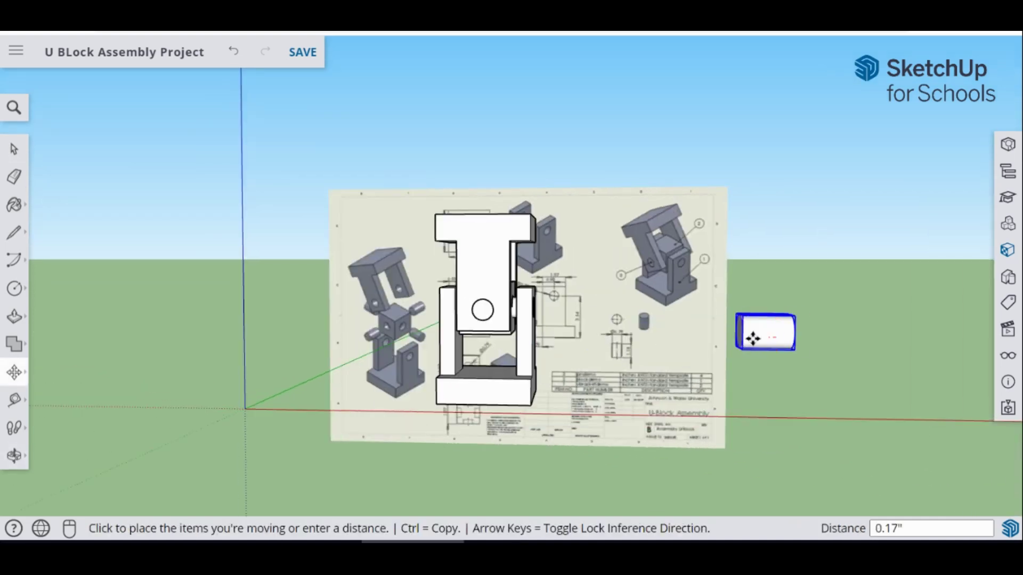
left_click(404, 291)
middle_click_drag(404, 291, 680, 325)
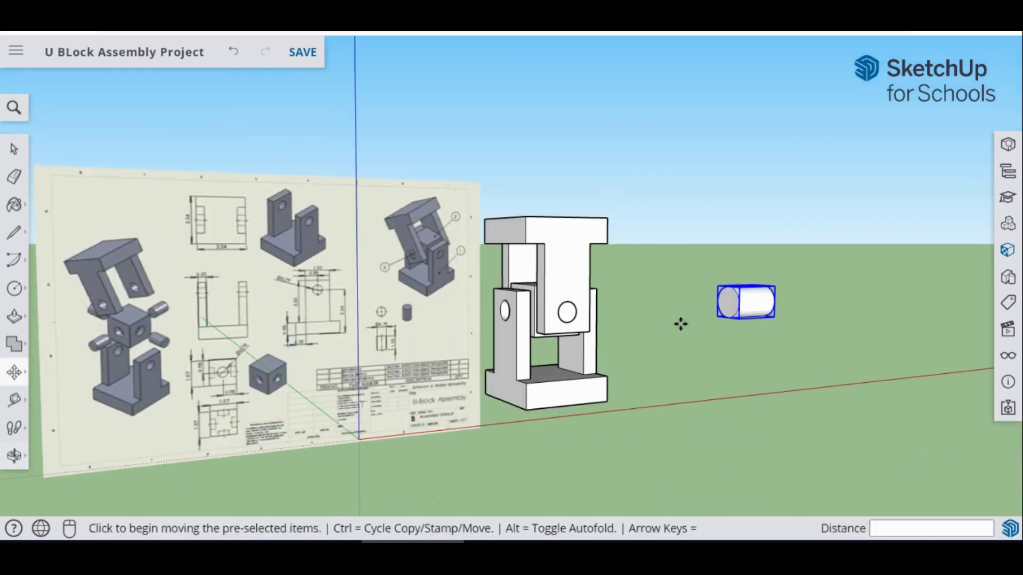
left_click(738, 299)
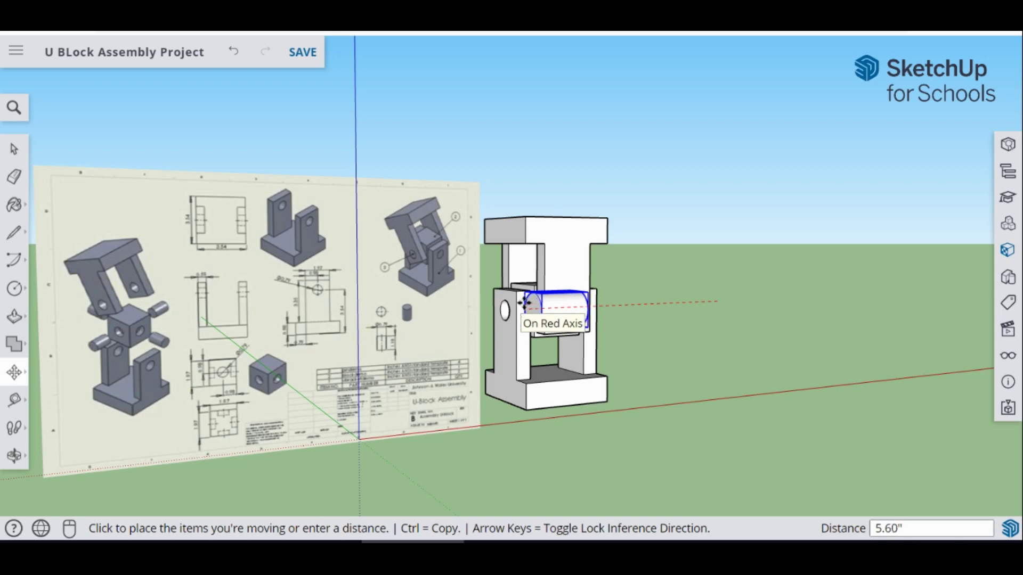
left_click(501, 305)
- Snap the pin about 0.78 inches by an endpoint on its circular edge onto the rim of the lower bracket's open hole
middle_click_drag(500, 304, 793, 347)
scroll(604, 304, "up", 8)
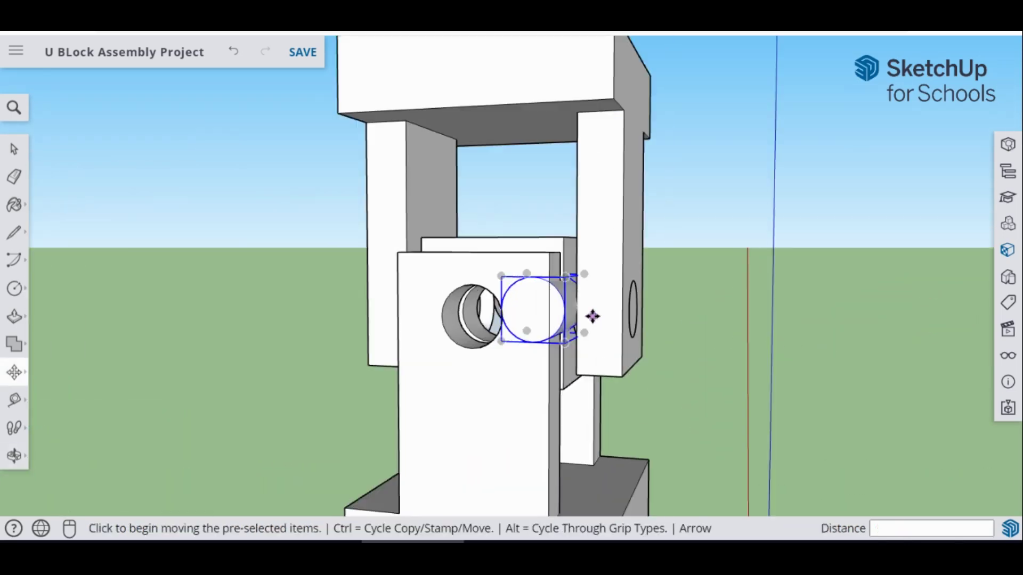
middle_click_drag(592, 315, 531, 320)
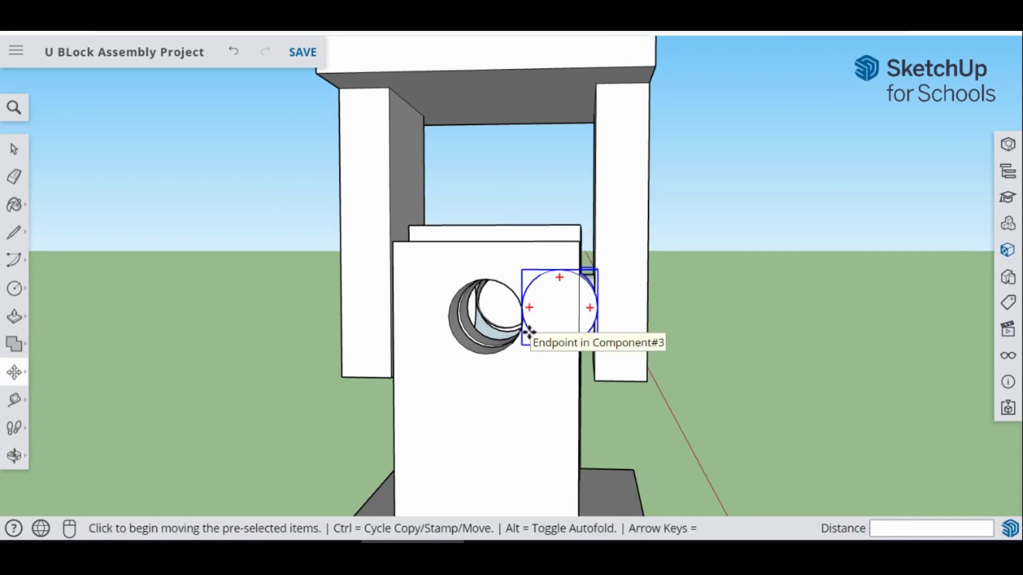
left_click(529, 331)
left_click(456, 342)
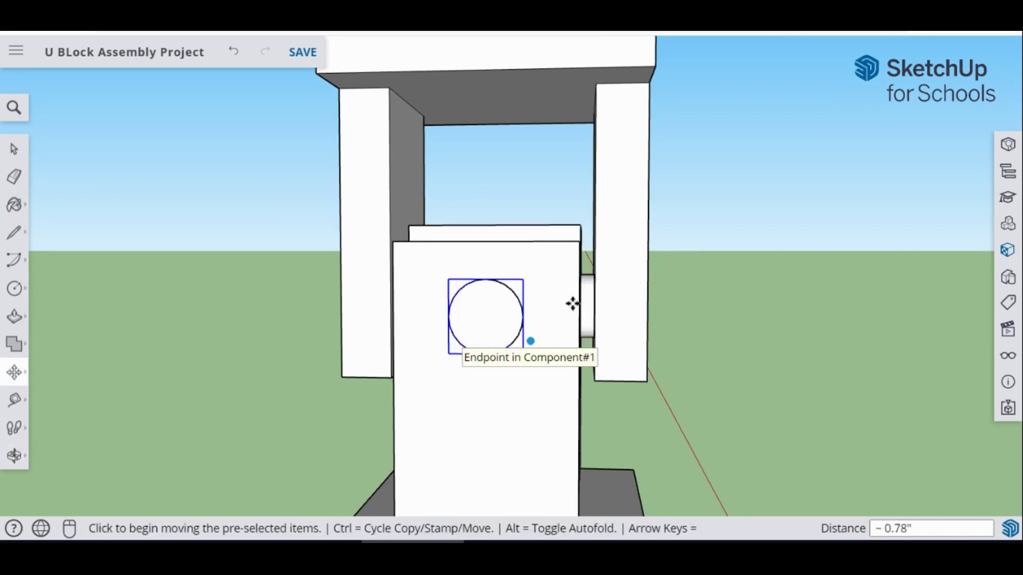
- Inspect the completed assembly from several sides, comparing it with the reference drawing
left_click(14, 151)
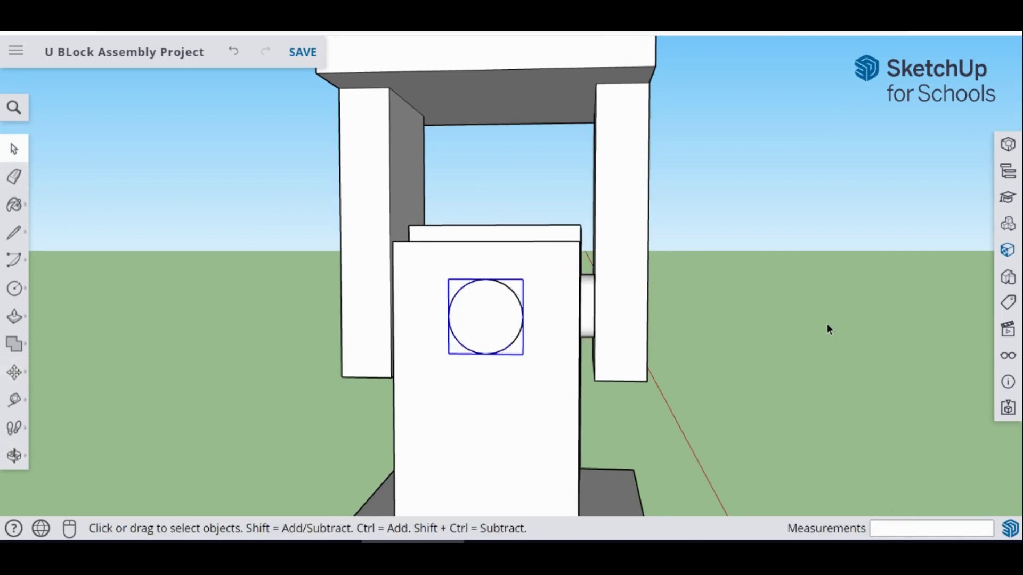
scroll(734, 317, "down", 5)
mouse_move(740, 315)
middle_mouse_down()
mouse_move(522, 334)
mouse_move(765, 332)
mouse_move(676, 334)
mouse_move(637, 354)
mouse_move(526, 309)
middle_mouse_up()
scroll(583, 348, "down", 2)
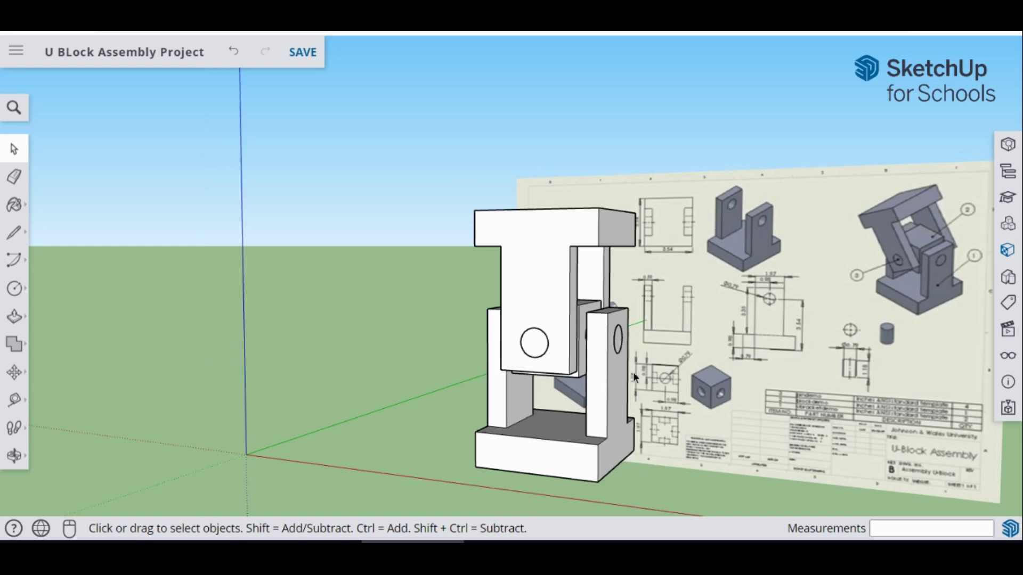
scroll(633, 372, "down", 3)
middle_click_drag(669, 375, 714, 413)
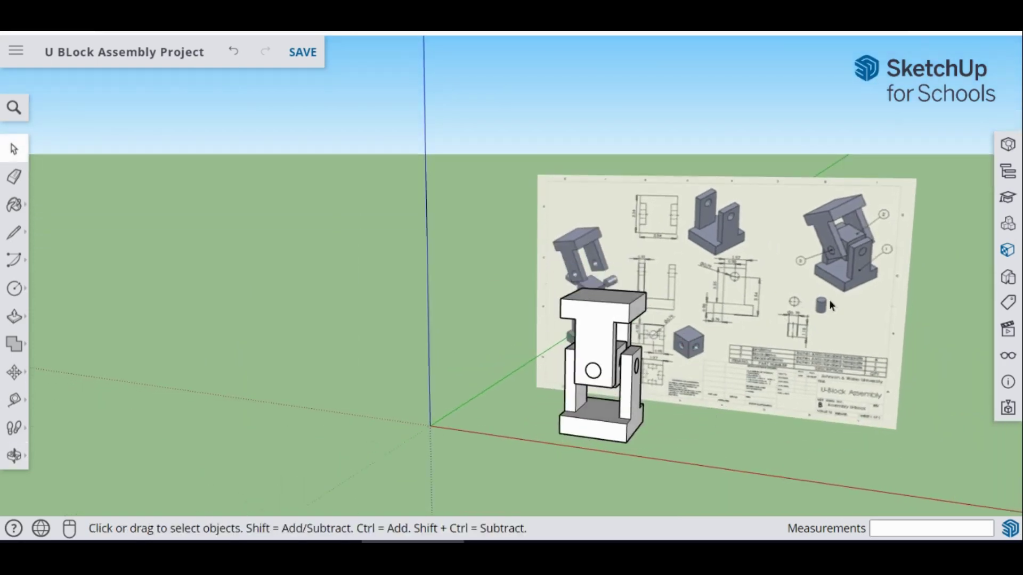
mouse_move(829, 299)
middle_mouse_down()
mouse_move(863, 293)
mouse_move(833, 299)
middle_mouse_up()
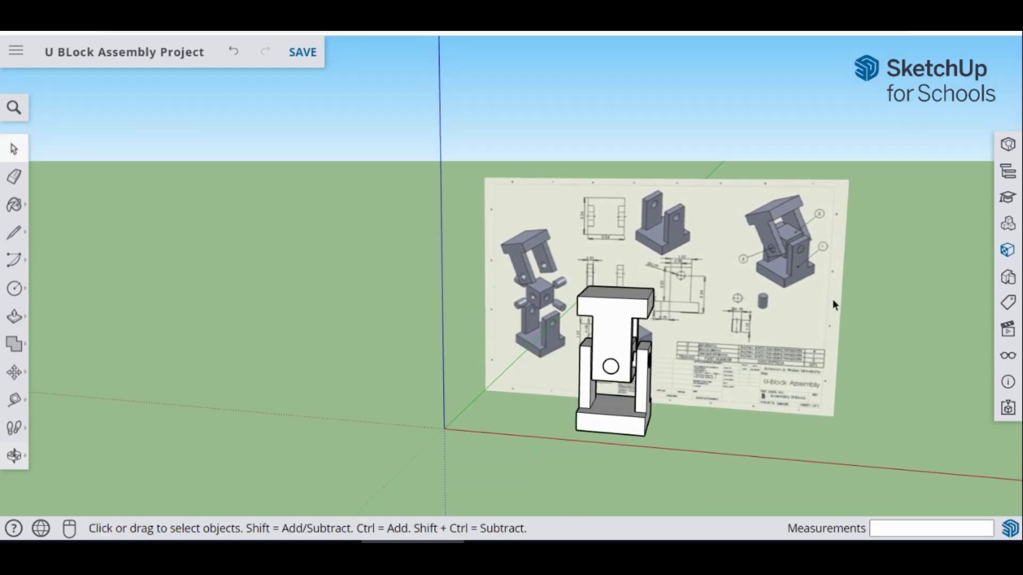
- Paint all parts of the U-block assembly with the shiny light-and-dark banded material from the Metal category
left_click(15, 206)
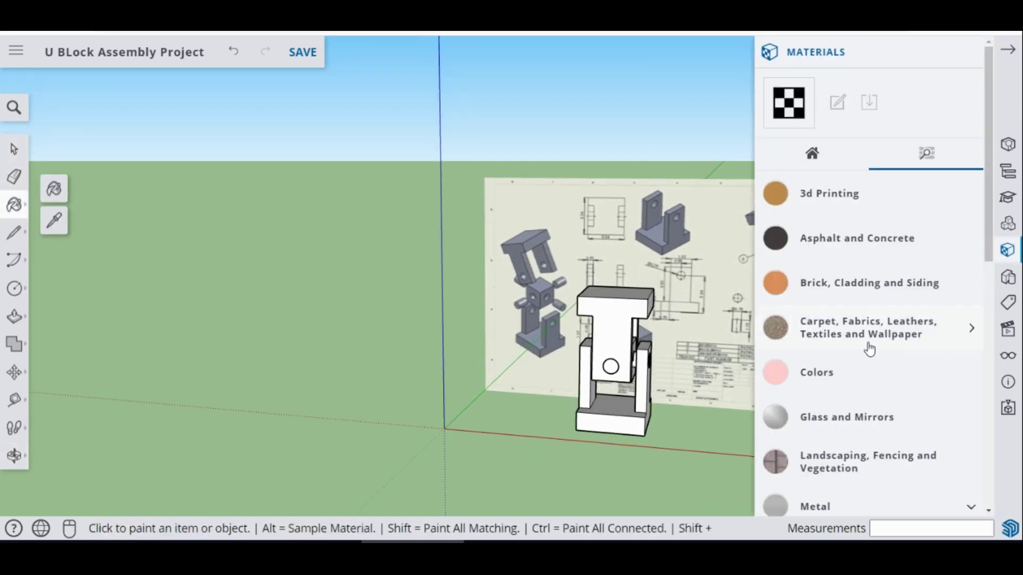
scroll(870, 349, "down", 3)
left_click(870, 347)
scroll(869, 346, "down", 2)
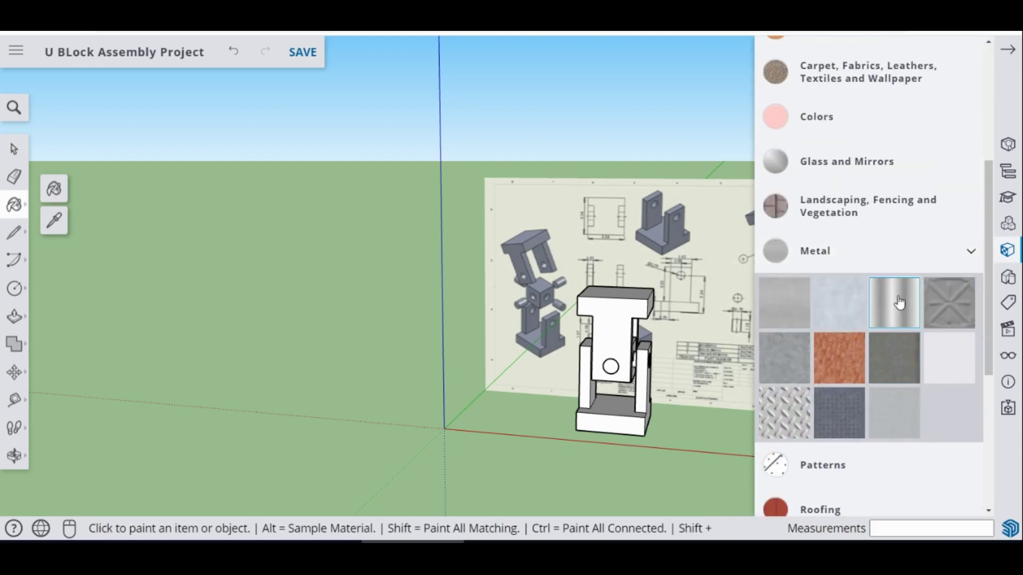
scroll(895, 301, "up", 1)
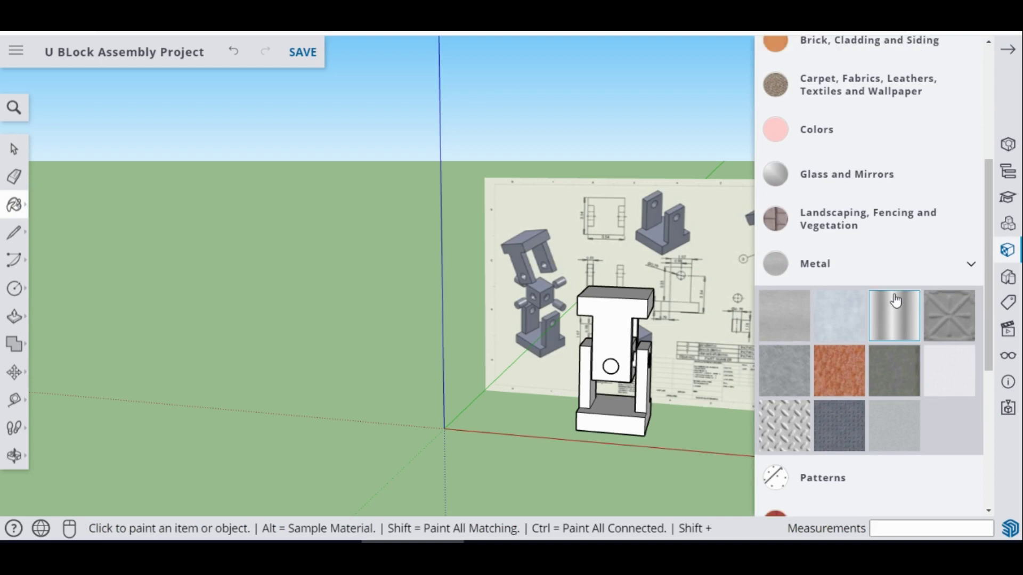
left_click(633, 323)
left_click(642, 358)
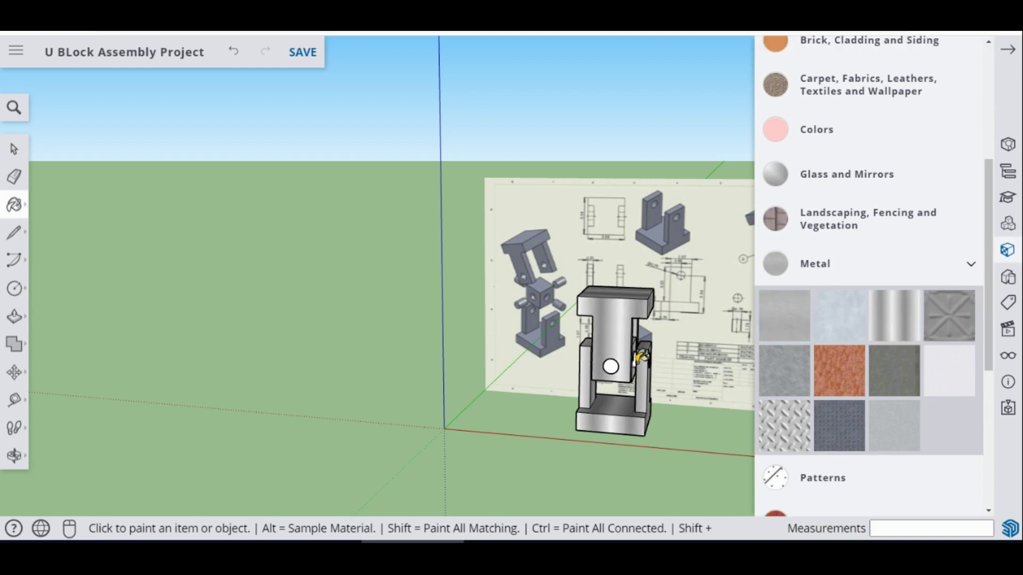
- Check the painted metal finish from several sides, close the materials collection and save the project
scroll(639, 367, "up", 3)
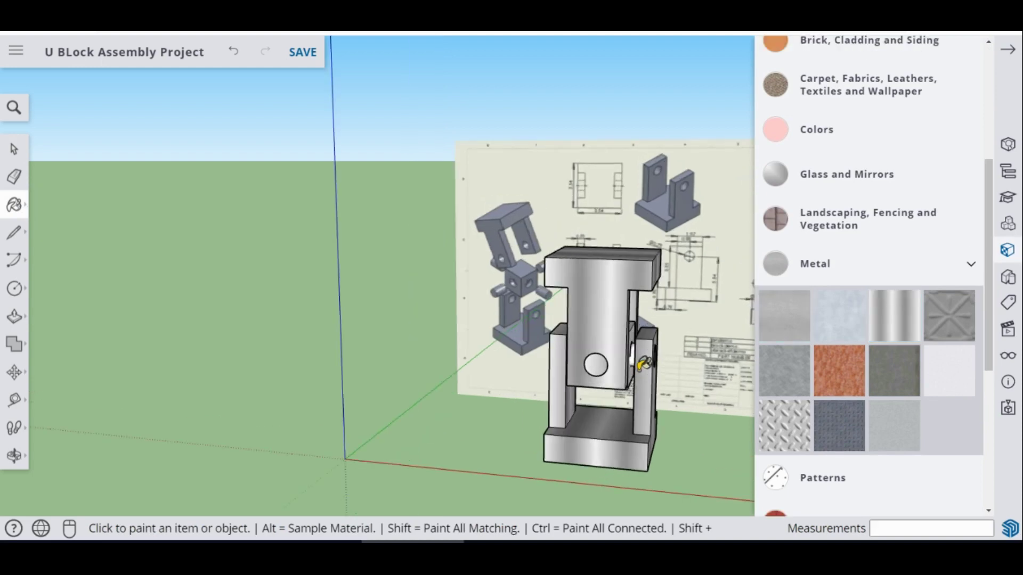
mouse_move(522, 345)
middle_mouse_down()
mouse_move(548, 354)
mouse_move(578, 333)
mouse_move(554, 346)
mouse_move(535, 336)
middle_mouse_up()
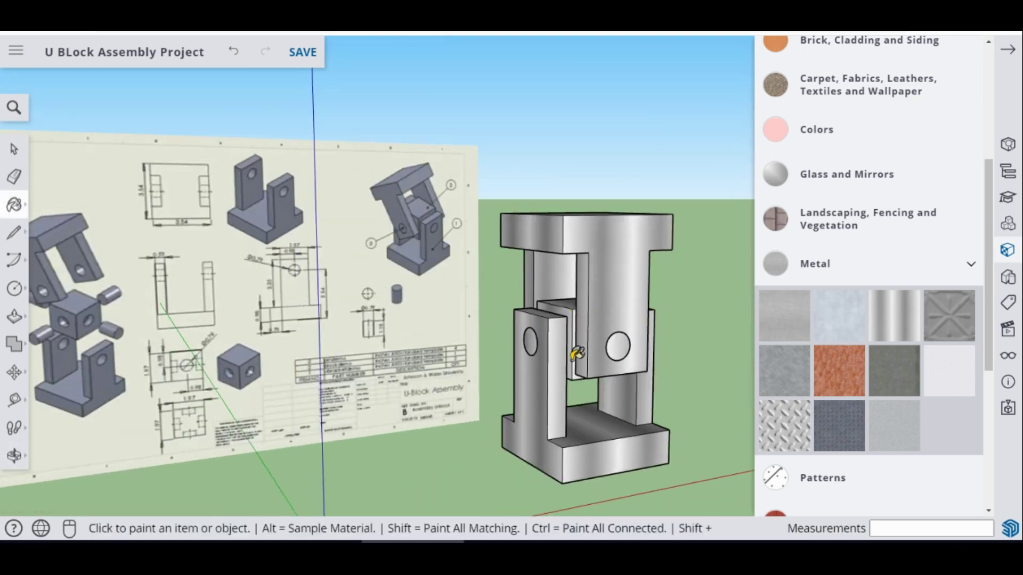
mouse_move(617, 369)
middle_mouse_down()
mouse_move(646, 367)
mouse_move(426, 346)
mouse_move(496, 374)
mouse_move(565, 341)
middle_mouse_up()
left_click(1007, 49)
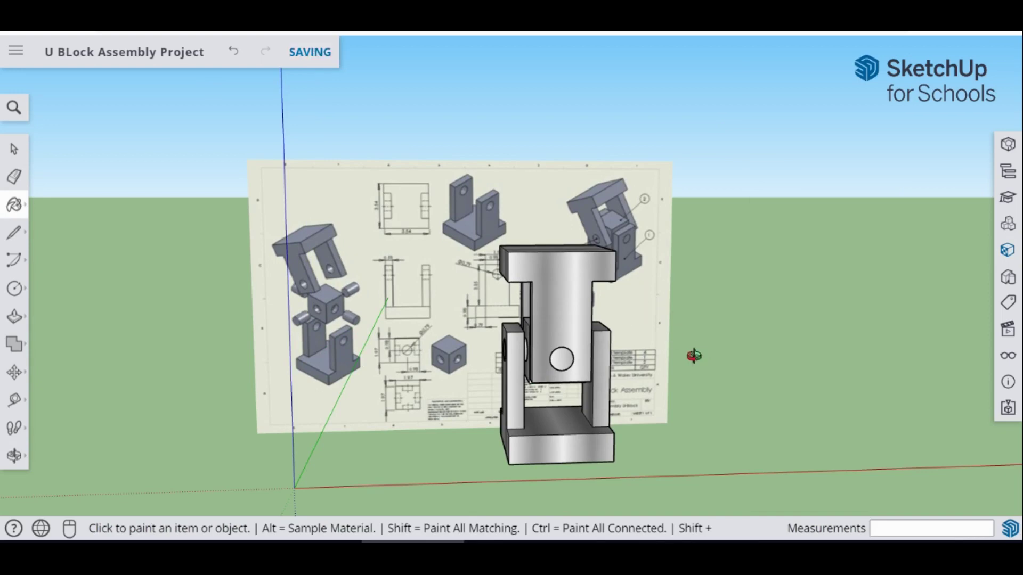
mouse_move(694, 356)
middle_mouse_down()
mouse_move(646, 319)
mouse_move(648, 354)
mouse_move(634, 356)
middle_mouse_up()
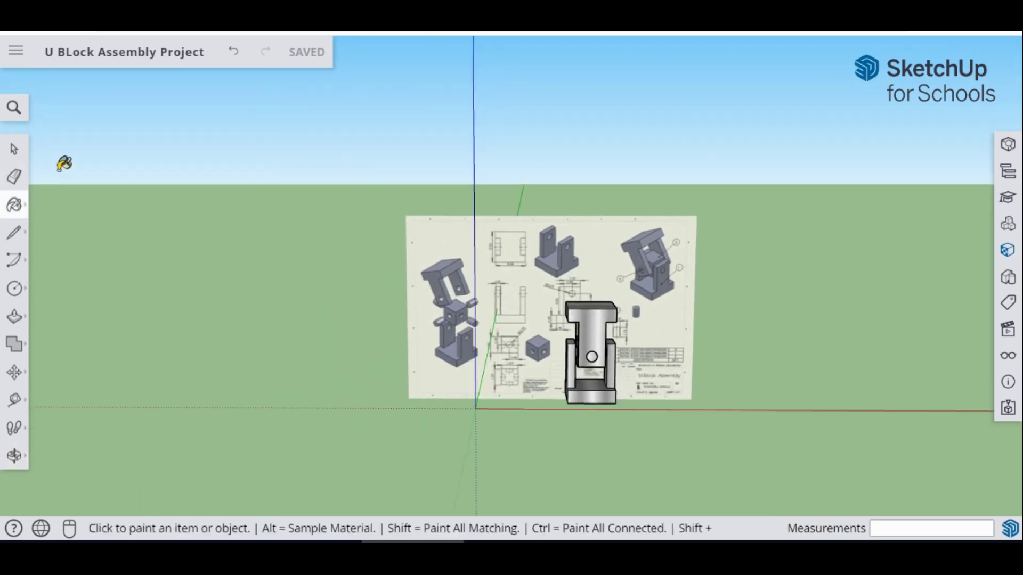
- Copy the whole painted assembly about 5.55 inches along the red axis, beside the original
left_click(14, 151)
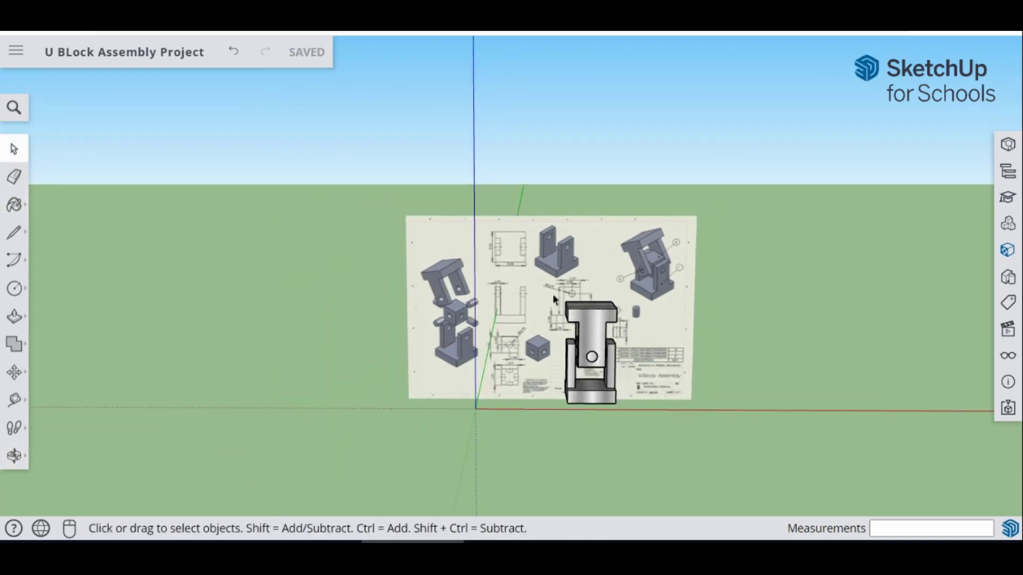
left_click_drag(551, 293, 644, 423)
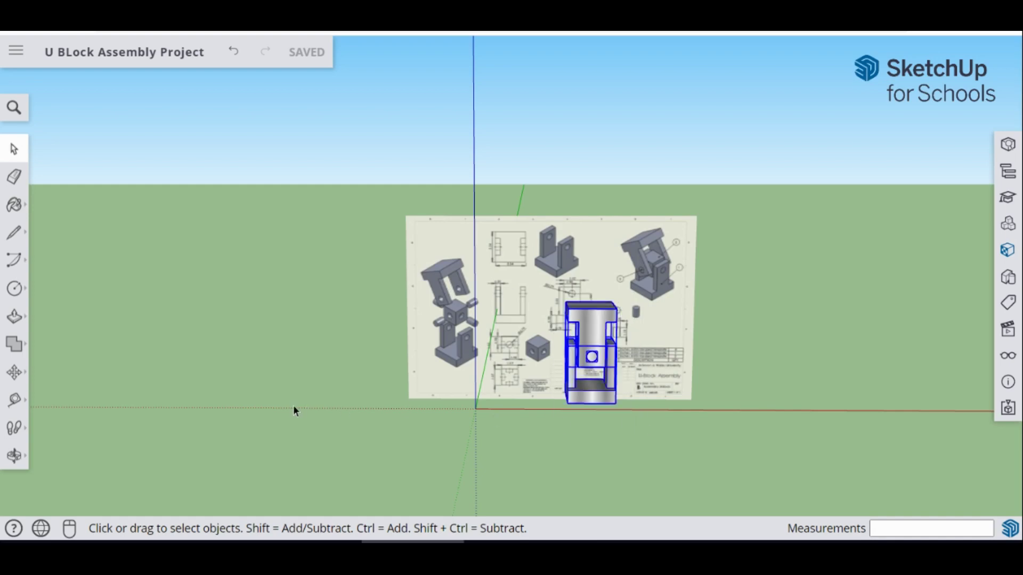
left_click(13, 377)
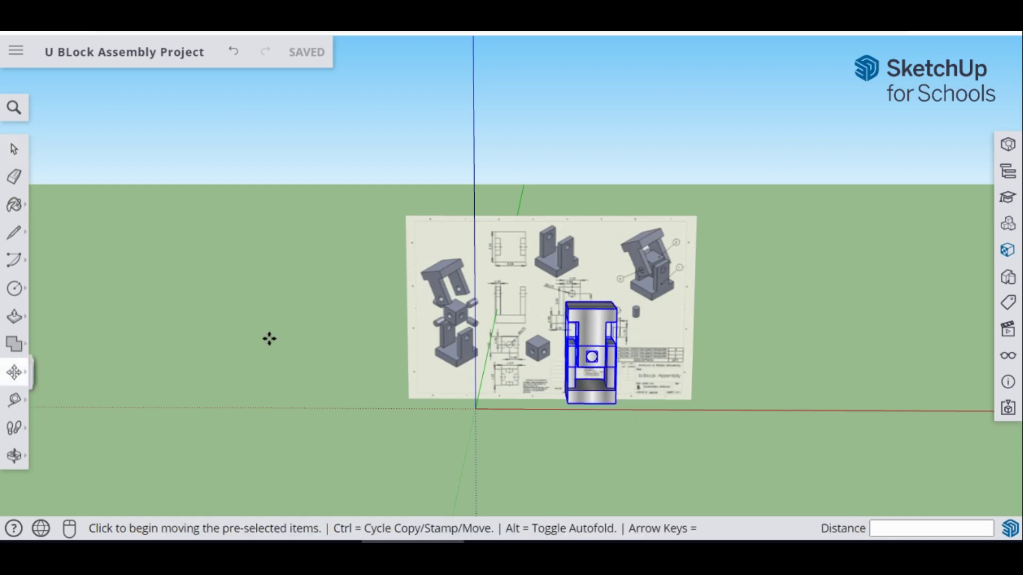
key("ctrl")
left_click(585, 356)
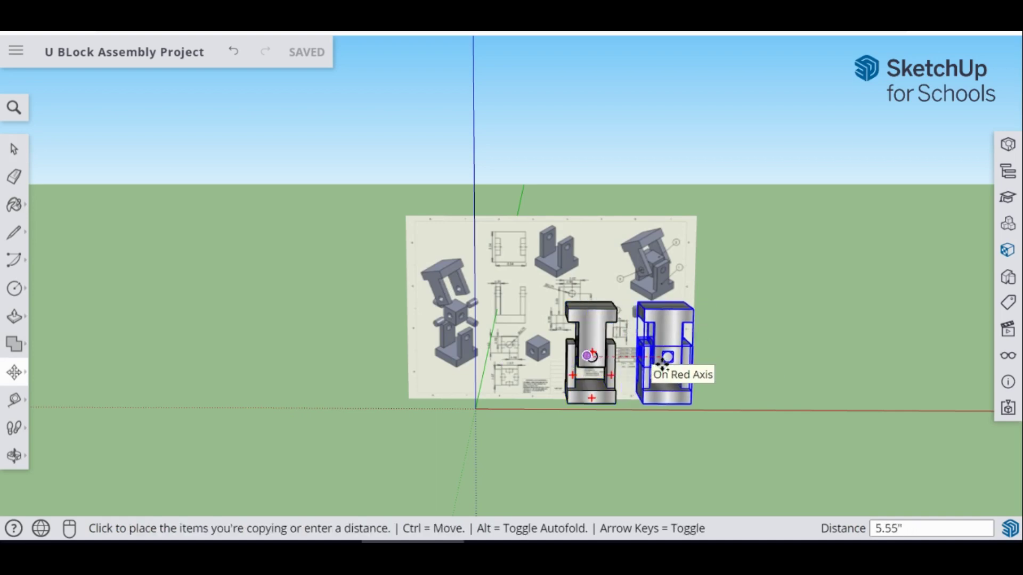
left_click(665, 367)
scroll(742, 354, "up", 3)
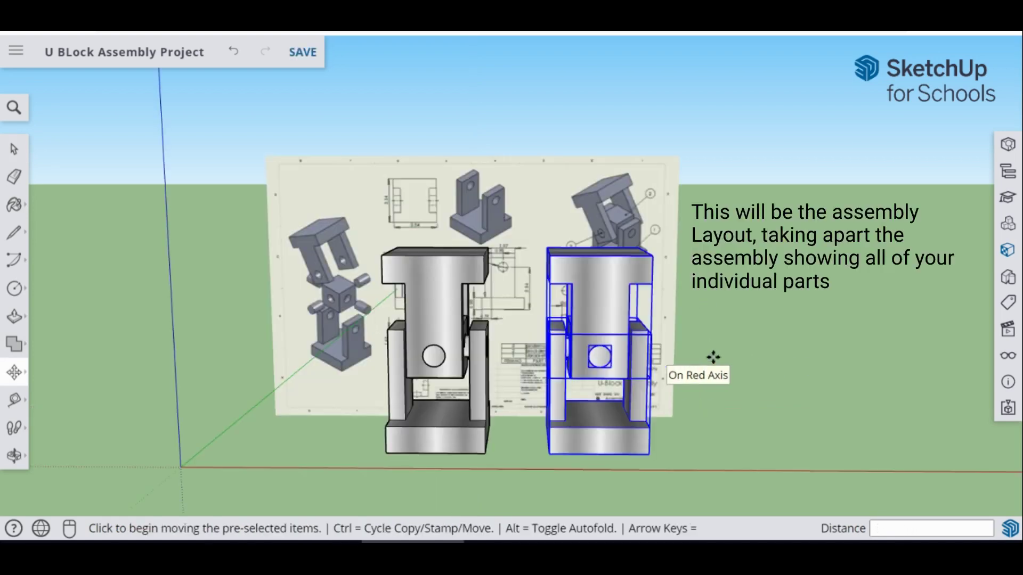
- Raise the copy's upper bracket clear of the centre block and pull the block's front pin out 0.72 inches along the green axis
left_click(11, 149)
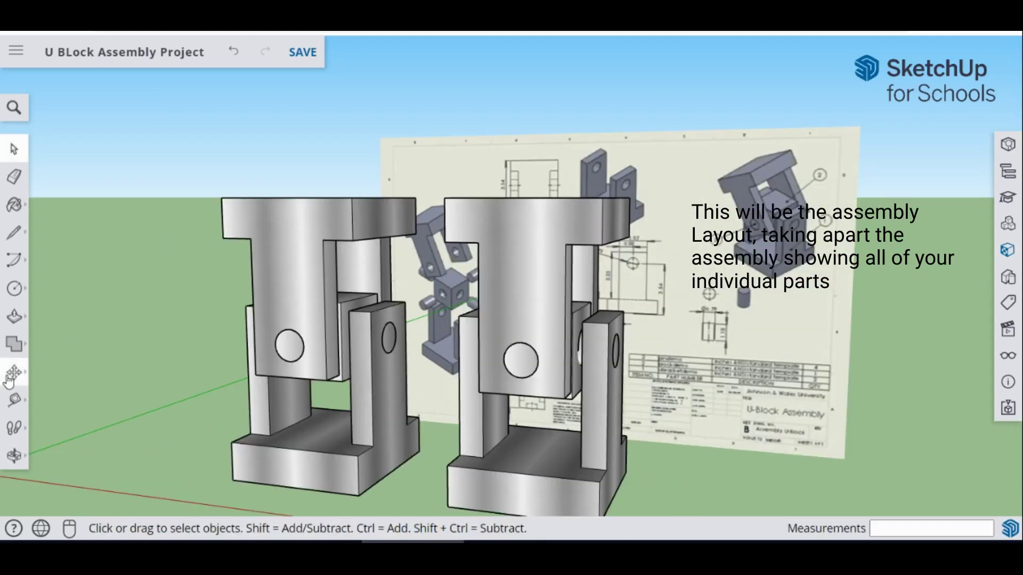
left_click(14, 371)
left_click(536, 304)
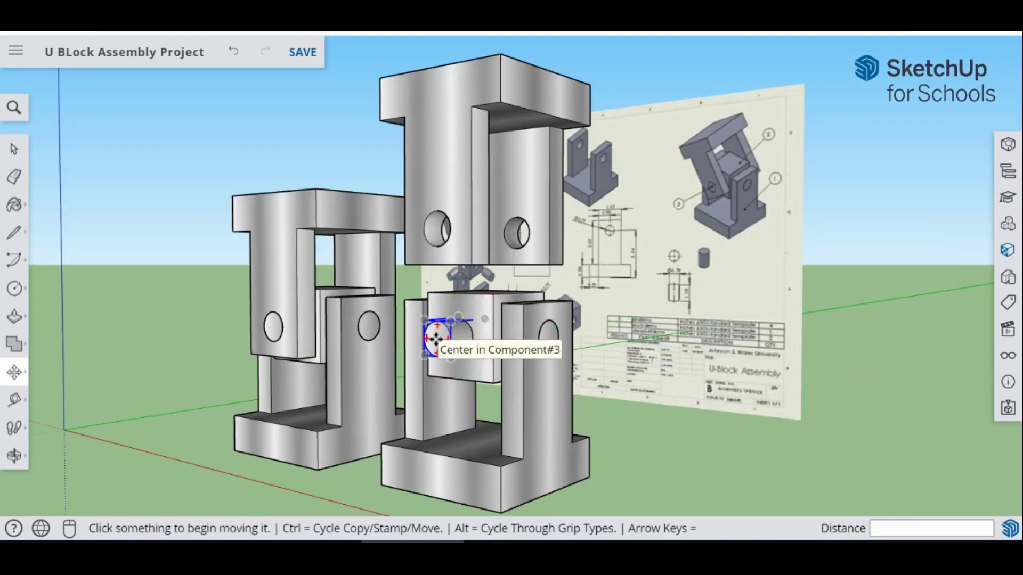
left_click(436, 339)
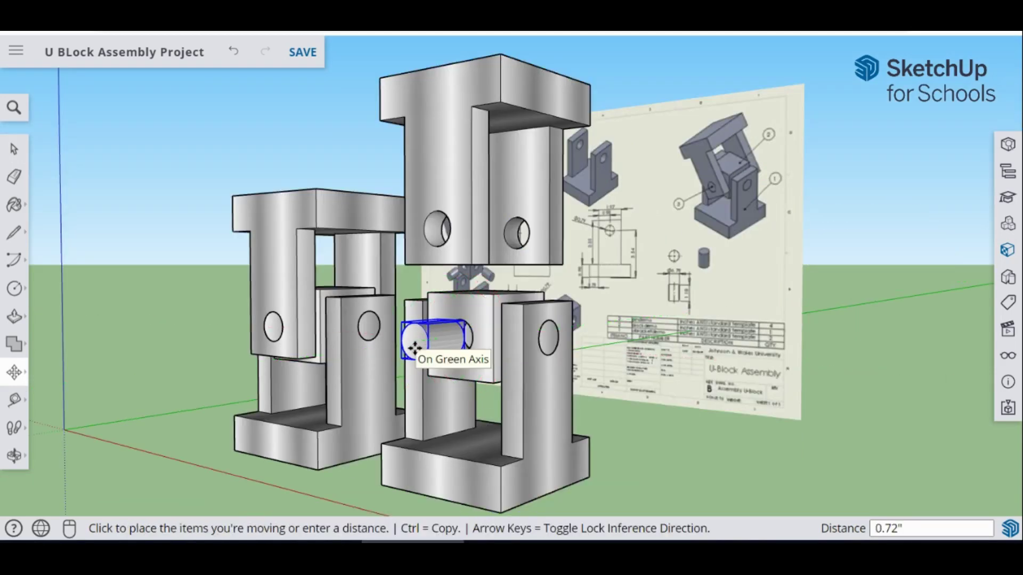
left_click(414, 348)
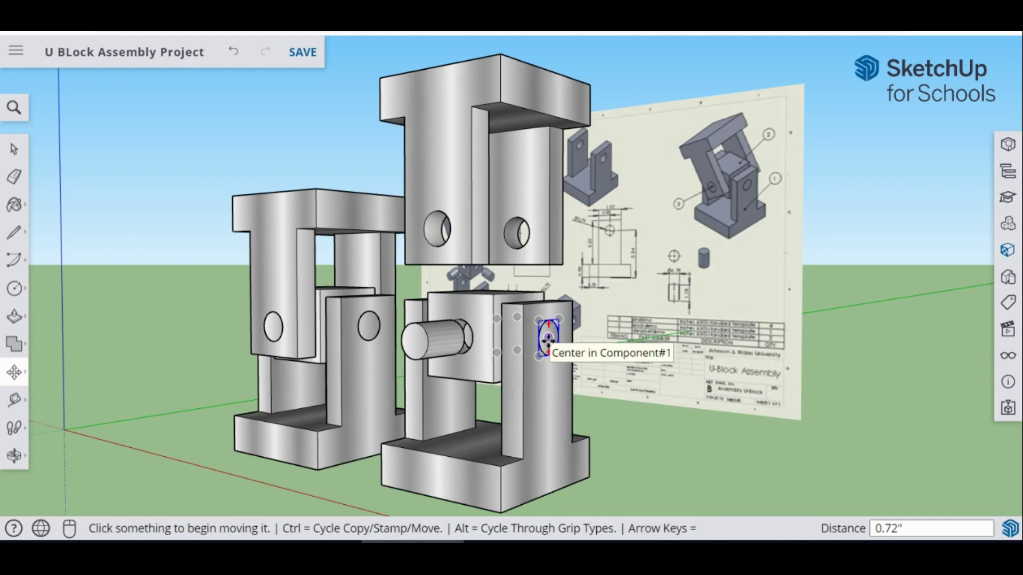
- Pull the copy's near lower-bracket pin out about 2.75 inches through its upright, and shift it back 0.98 inches towards the bracket
left_click(549, 337)
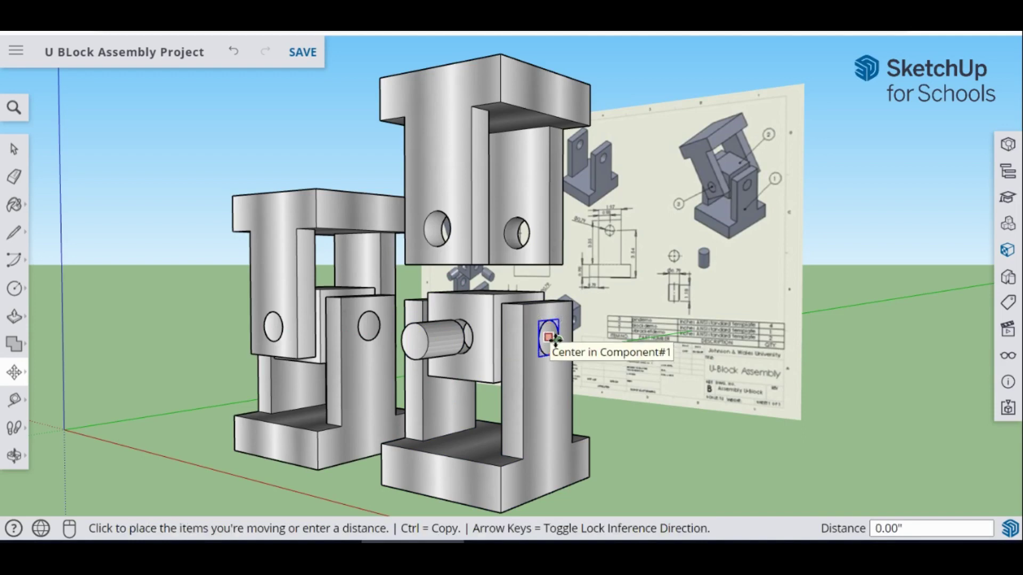
left_click(613, 351)
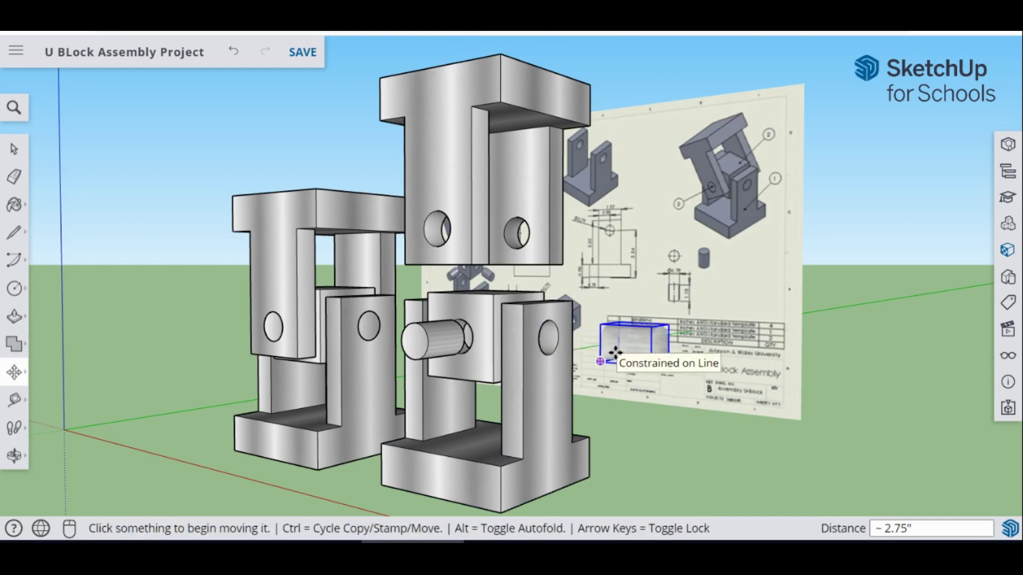
middle_click_drag(696, 345, 718, 334)
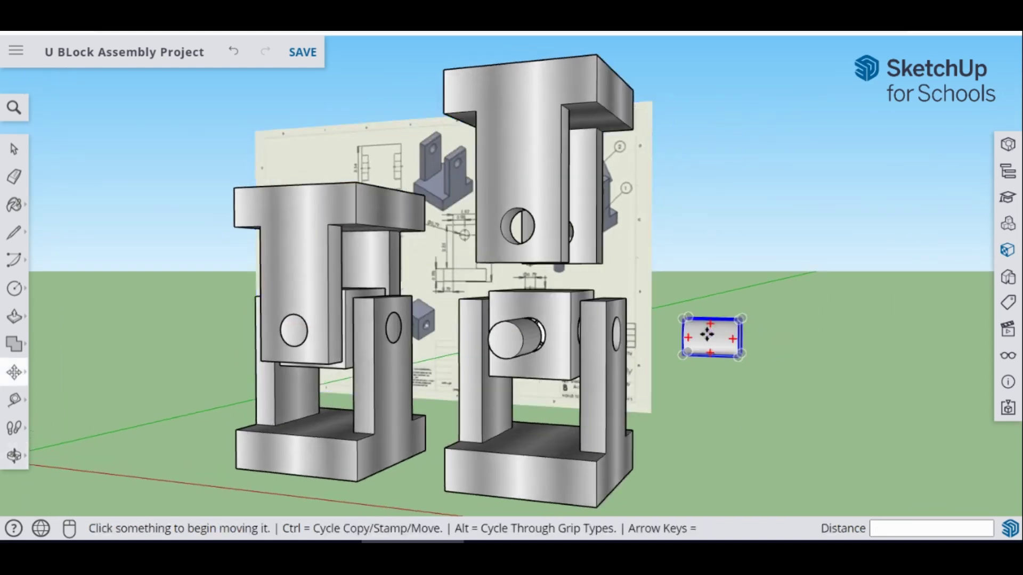
left_click(707, 334)
left_click(656, 333)
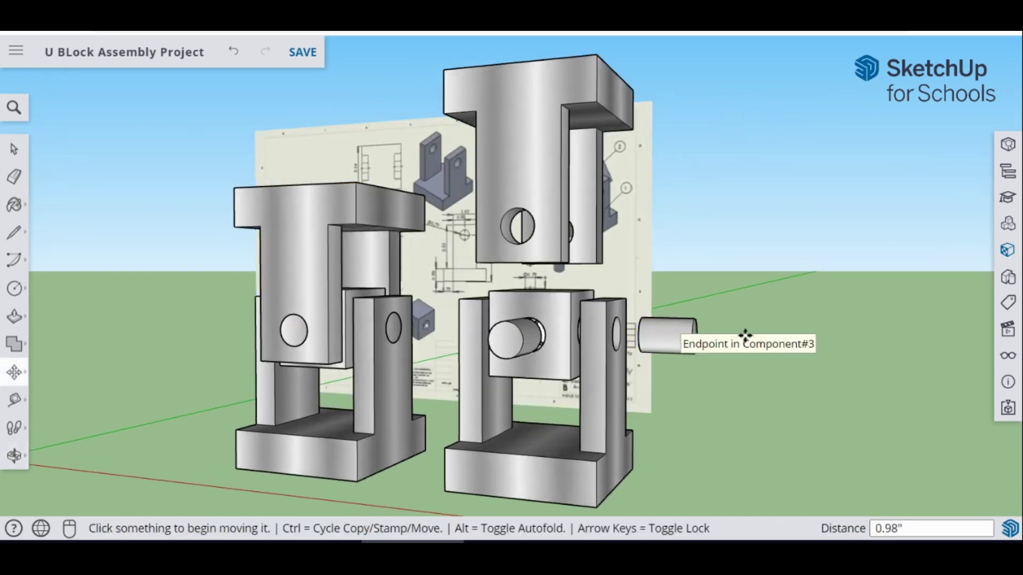
middle_click_drag(745, 338, 476, 339)
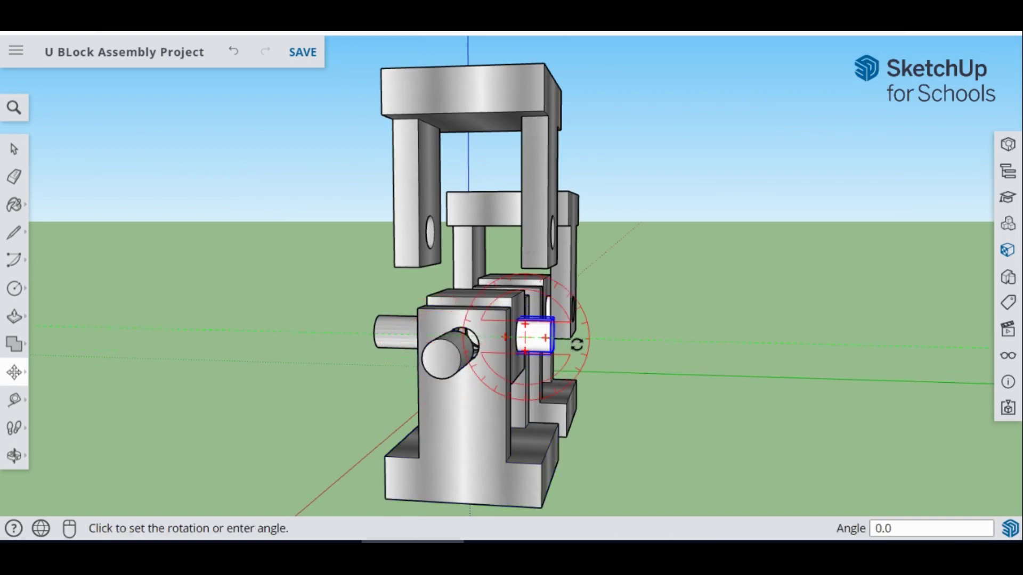
- Pull the copy's rear block pin out 0.98 inches along the green axis and its remaining lower-bracket pin 1.45 inches out along the red axis
key("Escape")
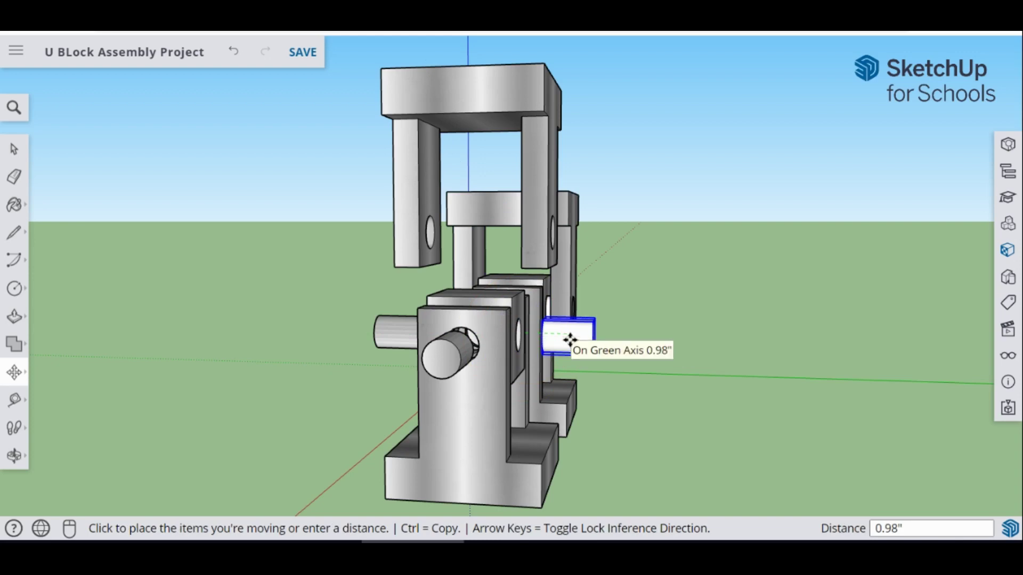
left_click(571, 337)
middle_click_drag(701, 313, 362, 309)
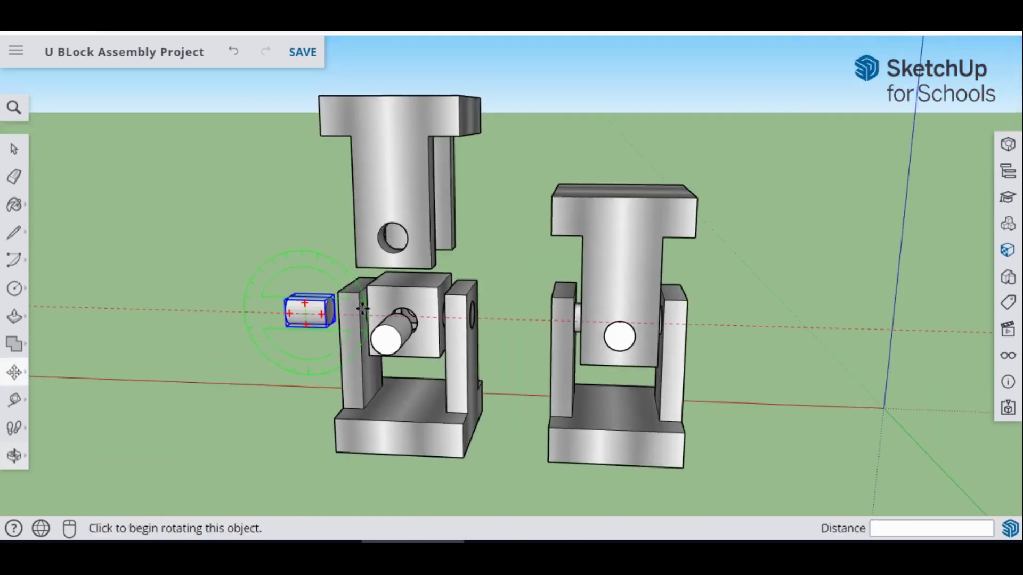
left_click(472, 313)
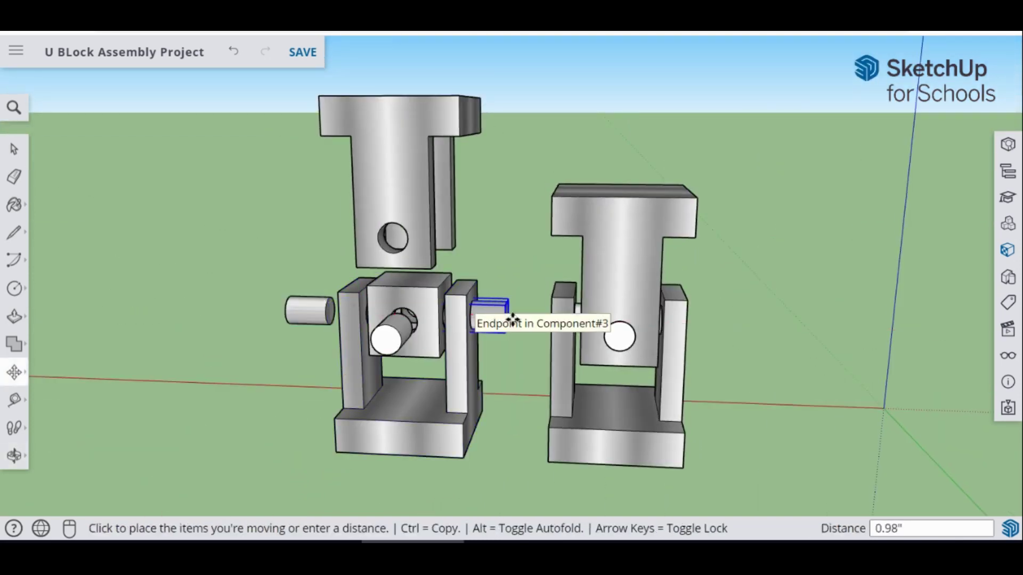
left_click(521, 320)
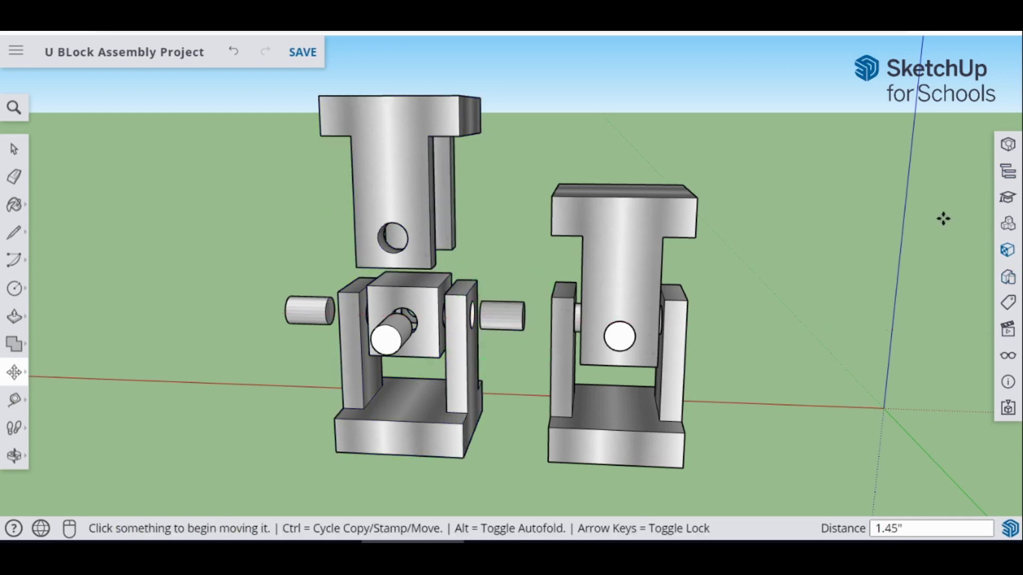
- Paint the bare end of the copy's rear block pin with Metal Corrugated Shiny, check the other pins and close the materials collection
left_click(17, 204)
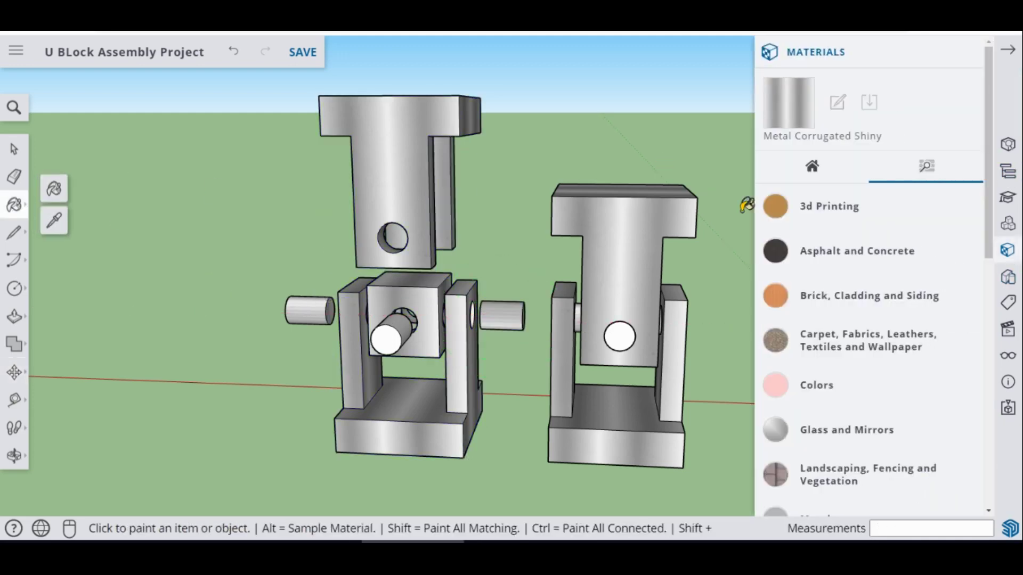
scroll(853, 421, "down", 3)
left_click(831, 400)
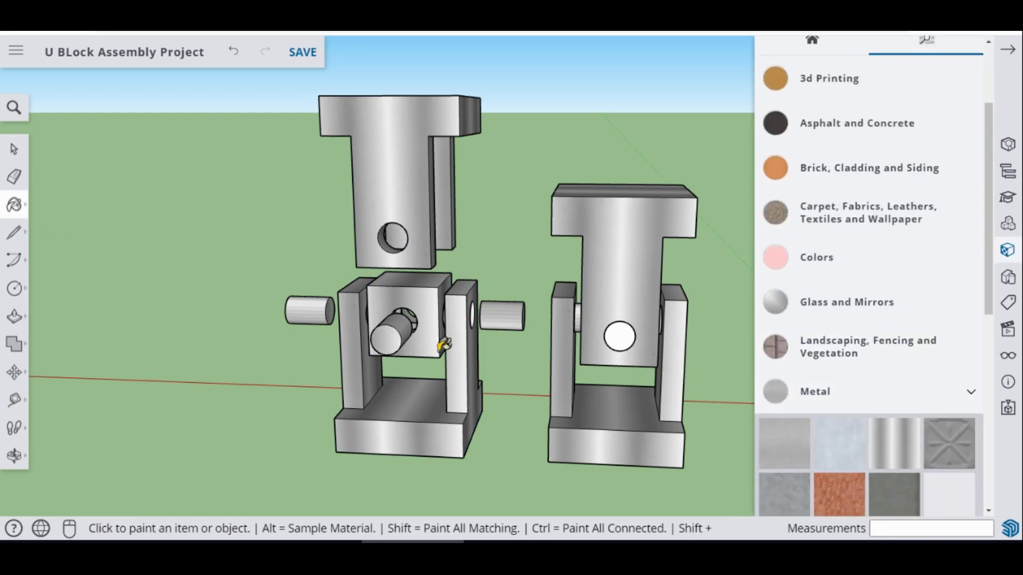
middle_click_drag(441, 343, 848, 380)
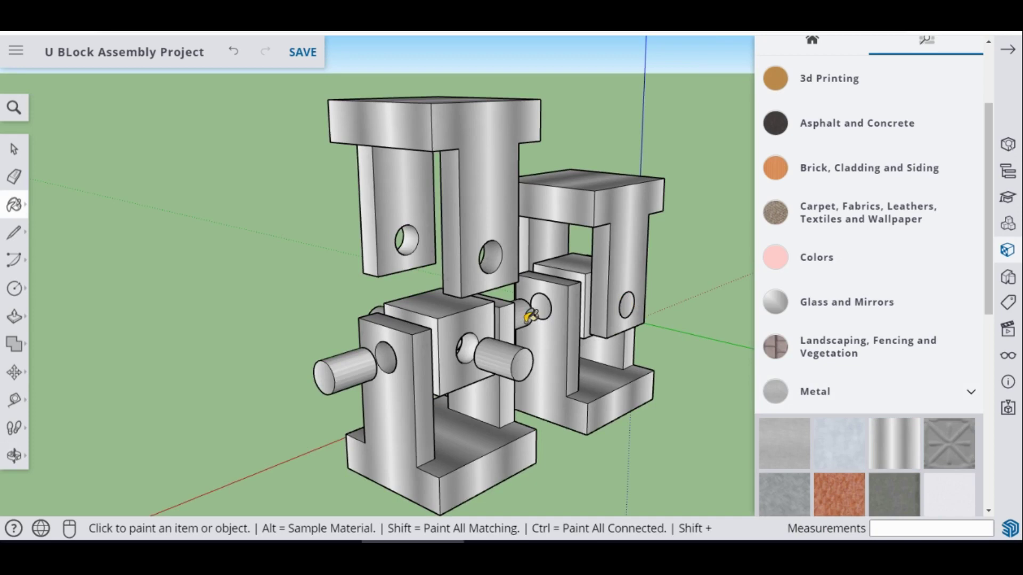
mouse_move(531, 315)
middle_mouse_down()
mouse_move(774, 324)
mouse_move(726, 302)
mouse_move(566, 304)
mouse_move(741, 299)
mouse_move(909, 181)
middle_mouse_up()
left_click(1007, 49)
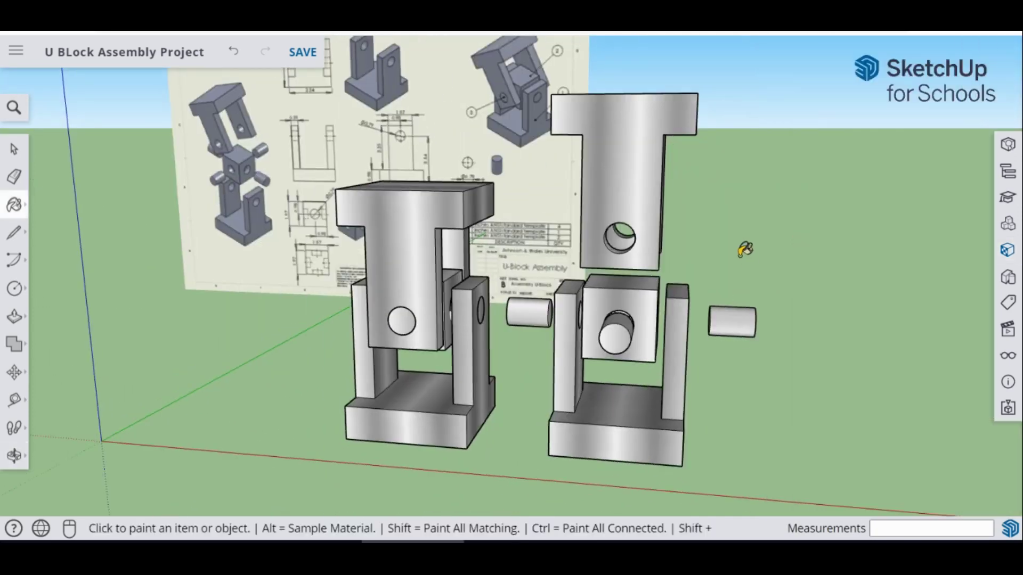
- View both assemblies together with the reference drawing, save the project and return to the Select tool
mouse_move(745, 250)
middle_mouse_down()
mouse_move(799, 224)
mouse_move(783, 216)
mouse_move(794, 213)
mouse_move(715, 219)
middle_mouse_up()
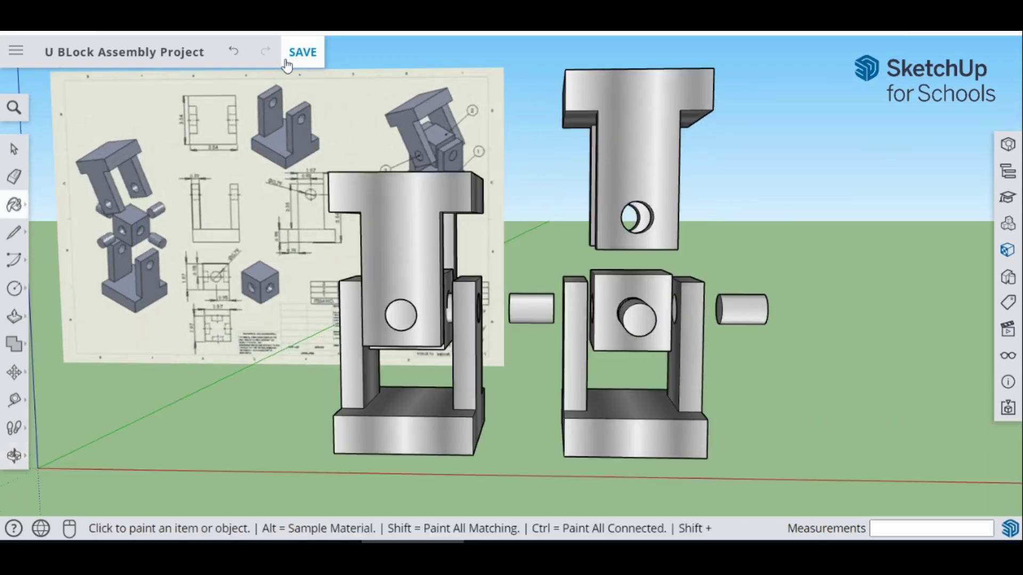
left_click(359, 64)
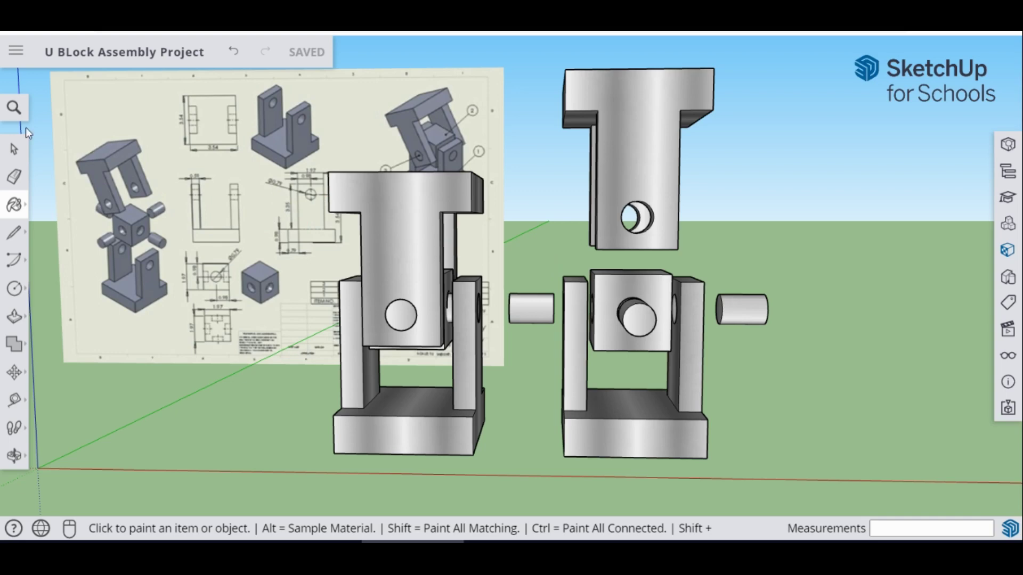
left_click(14, 149)
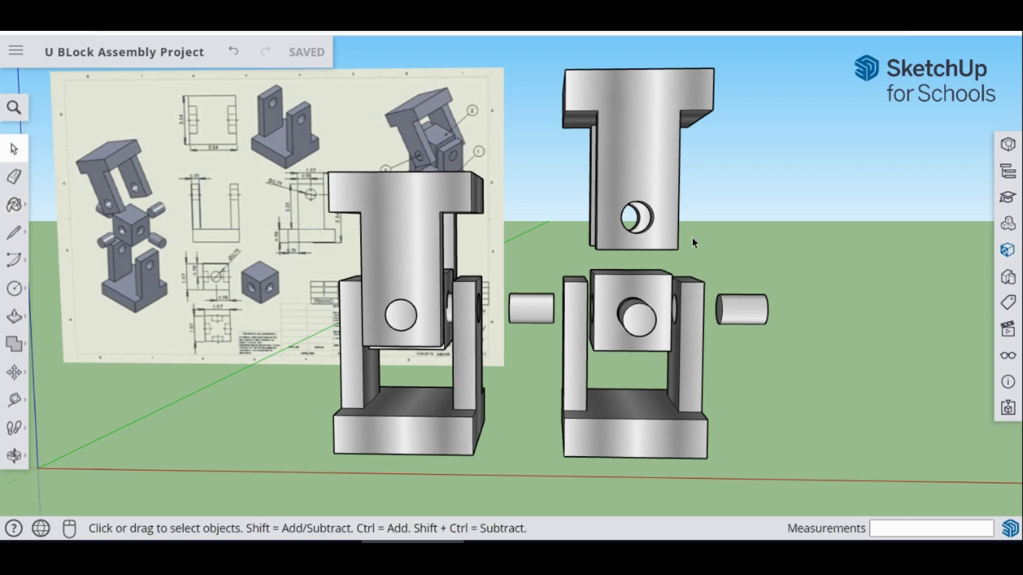